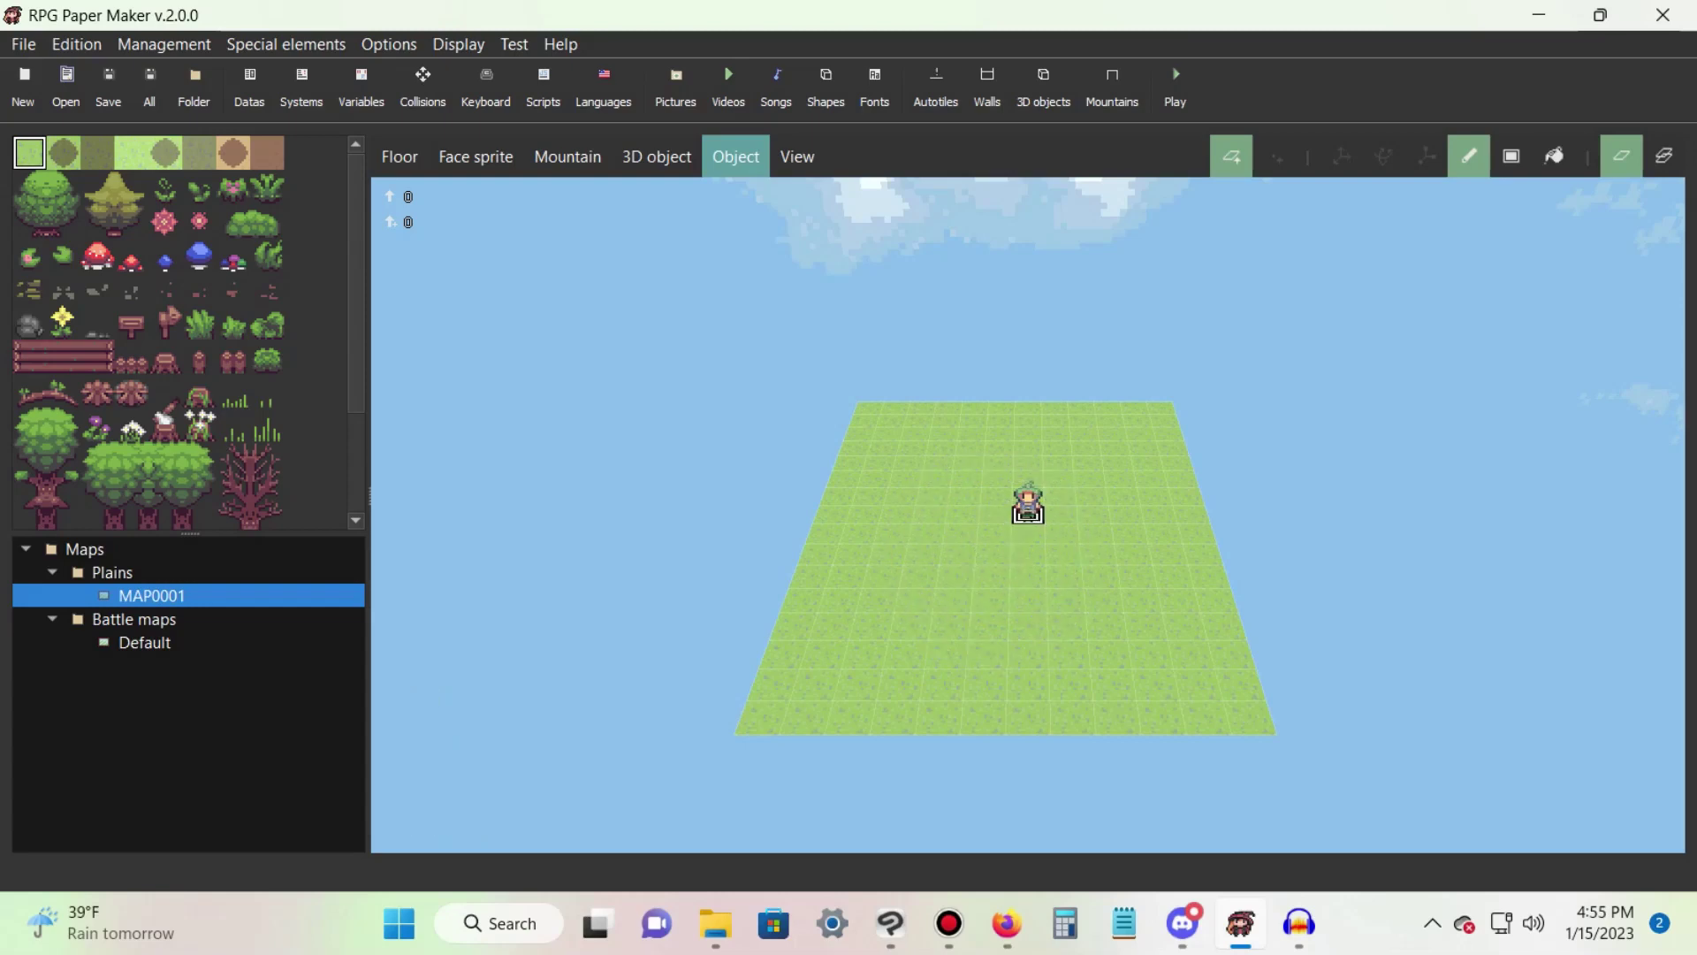
- Switch to Clip Studio Paint and check the Minimap canvas's image resolution settings, accepting them as they are
{"action": "left_click", "coordinate": [890, 923]}
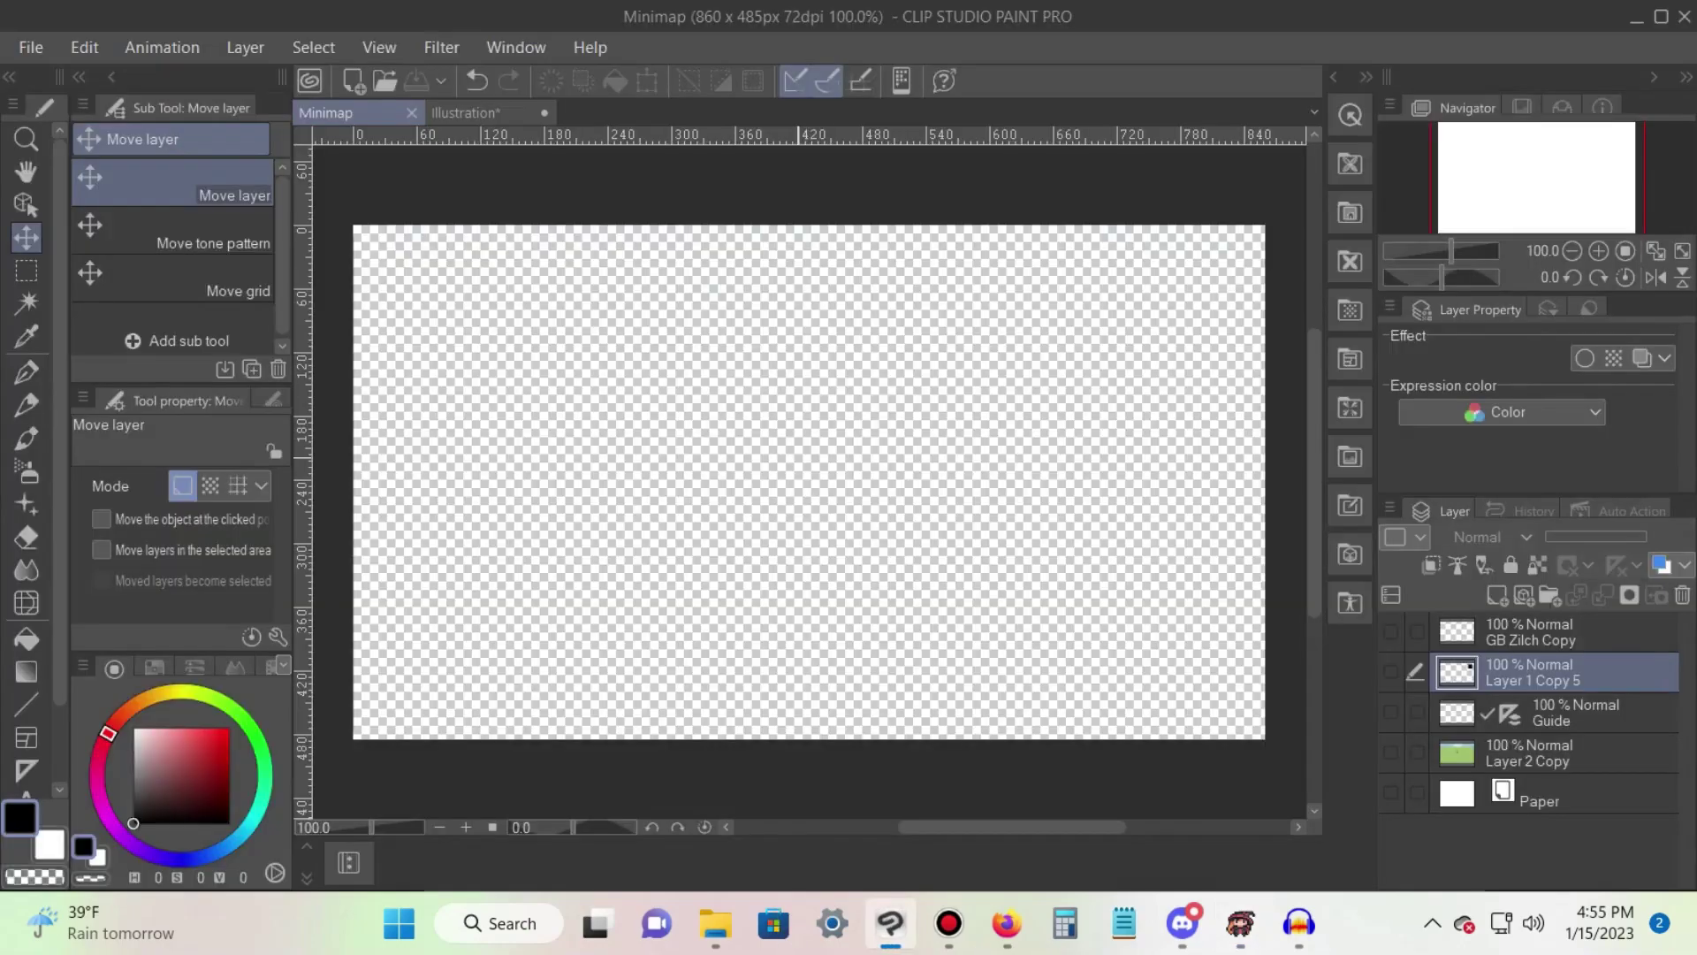
{"action": "left_click", "coordinate": [84, 47]}
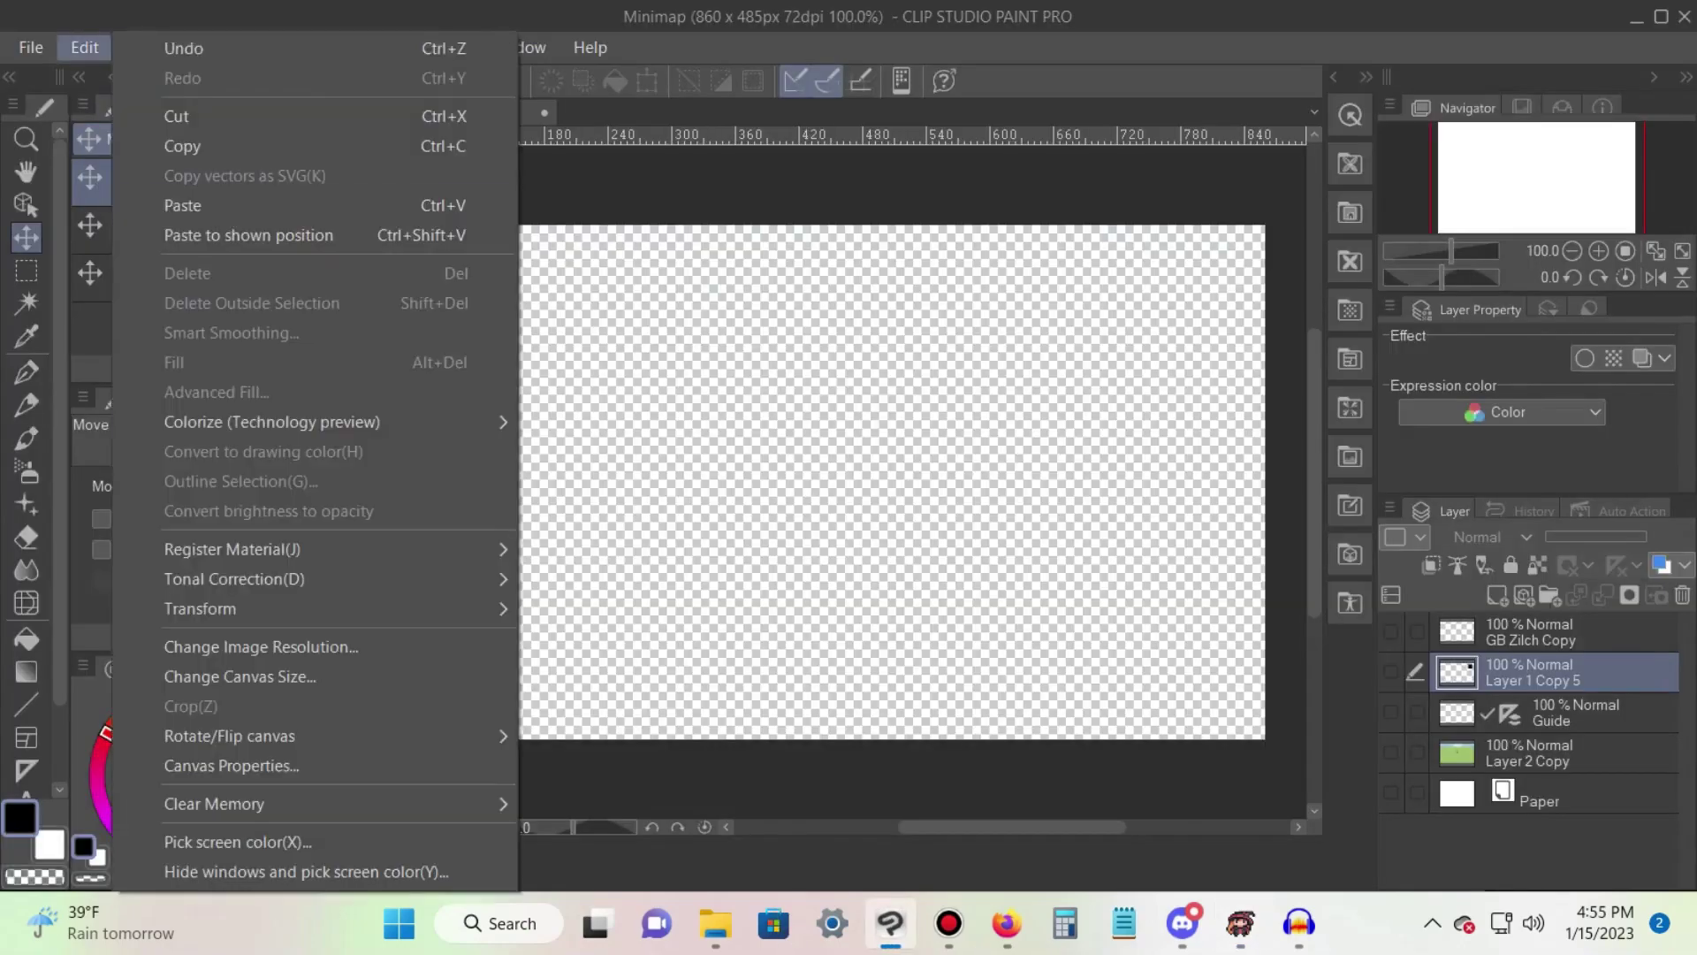
{"action": "left_click", "coordinate": [261, 646]}
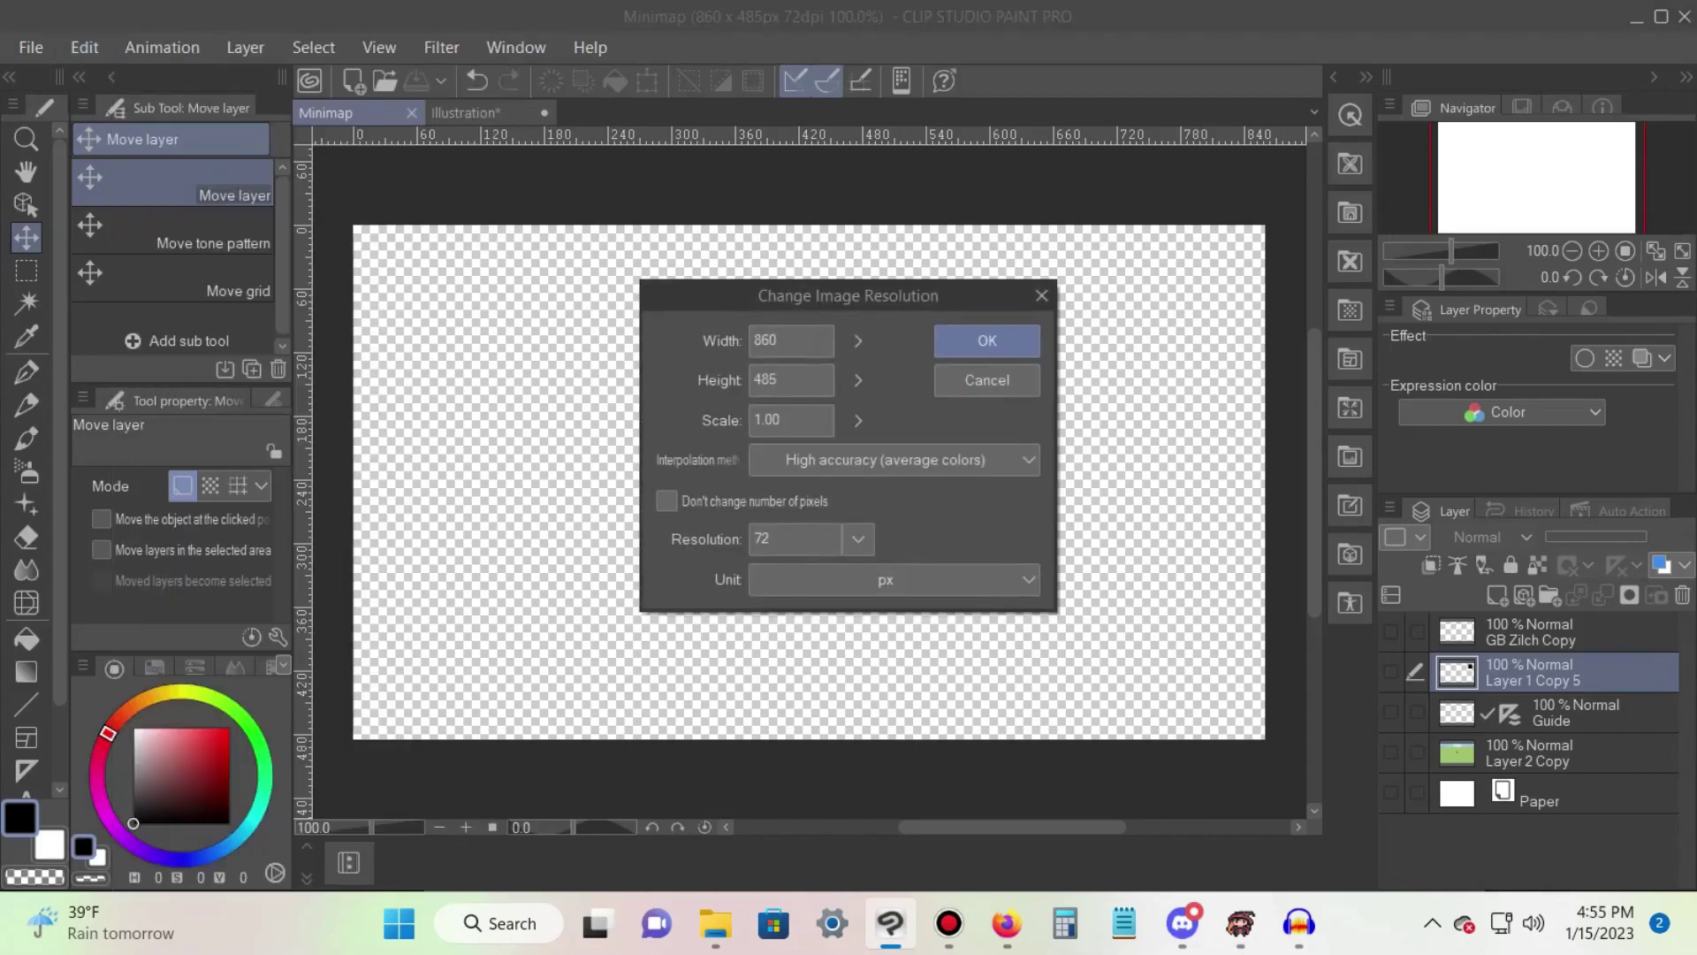
{"action": "left_click", "coordinate": [988, 341]}
- Check the Illustration canvas's image resolution, and outline the extent of its Layer 1 with a temporary selection
{"action": "left_click", "coordinate": [477, 113]}
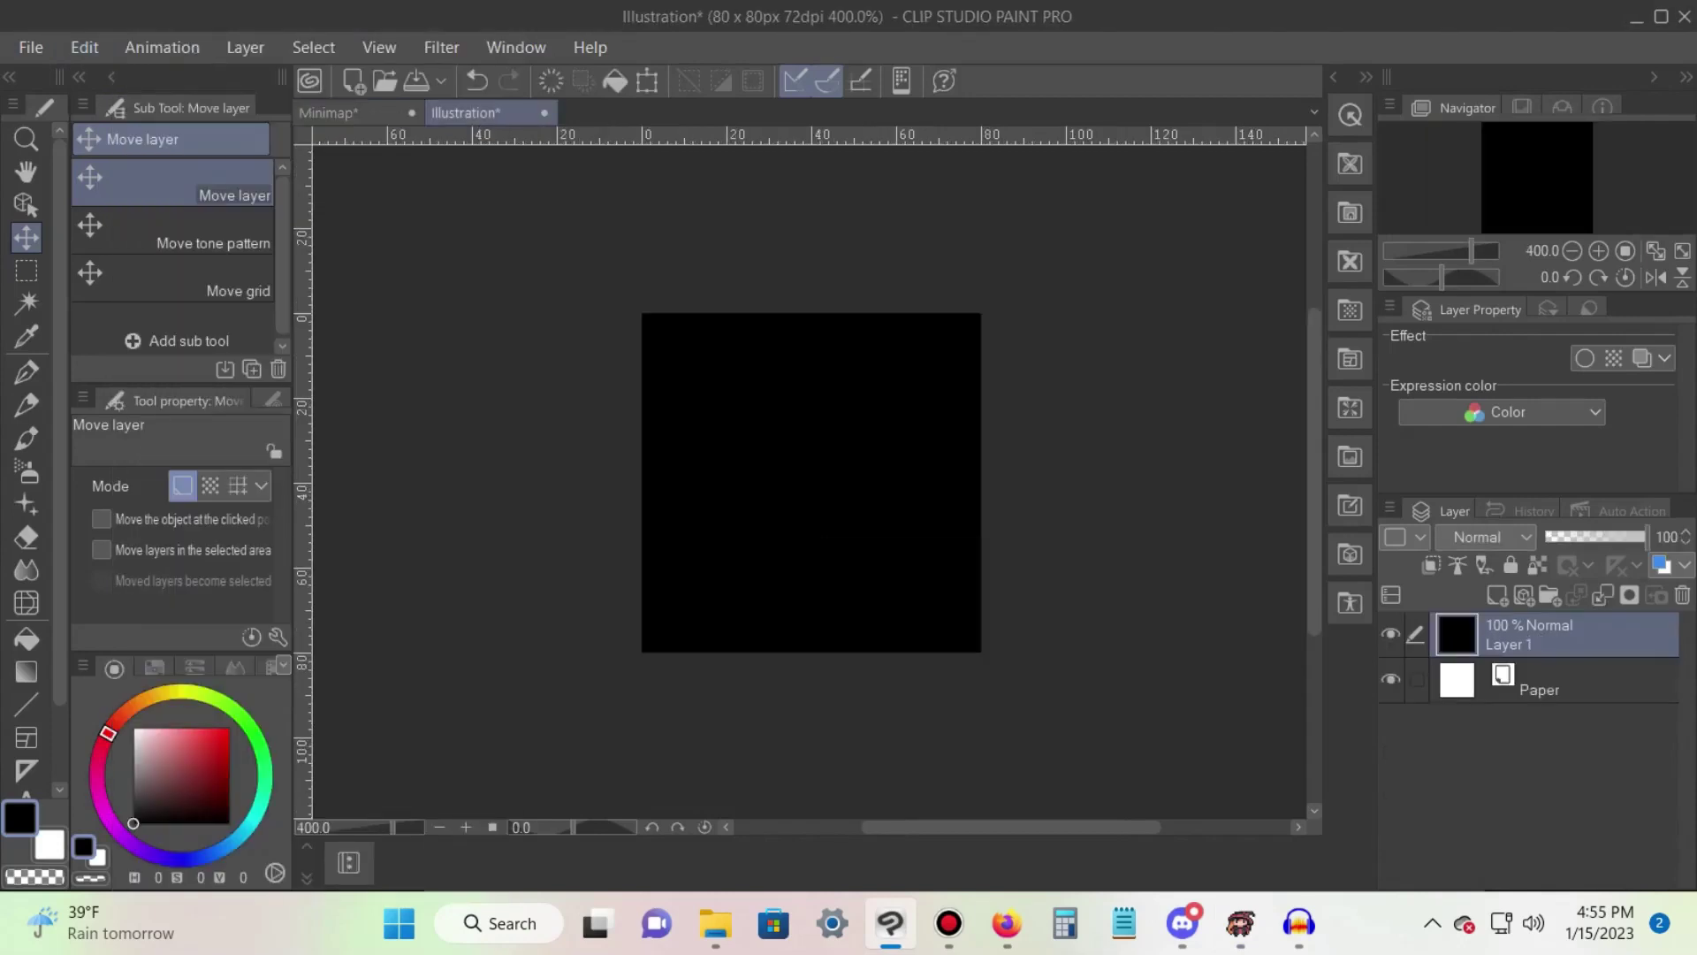
{"action": "left_click", "coordinate": [84, 47]}
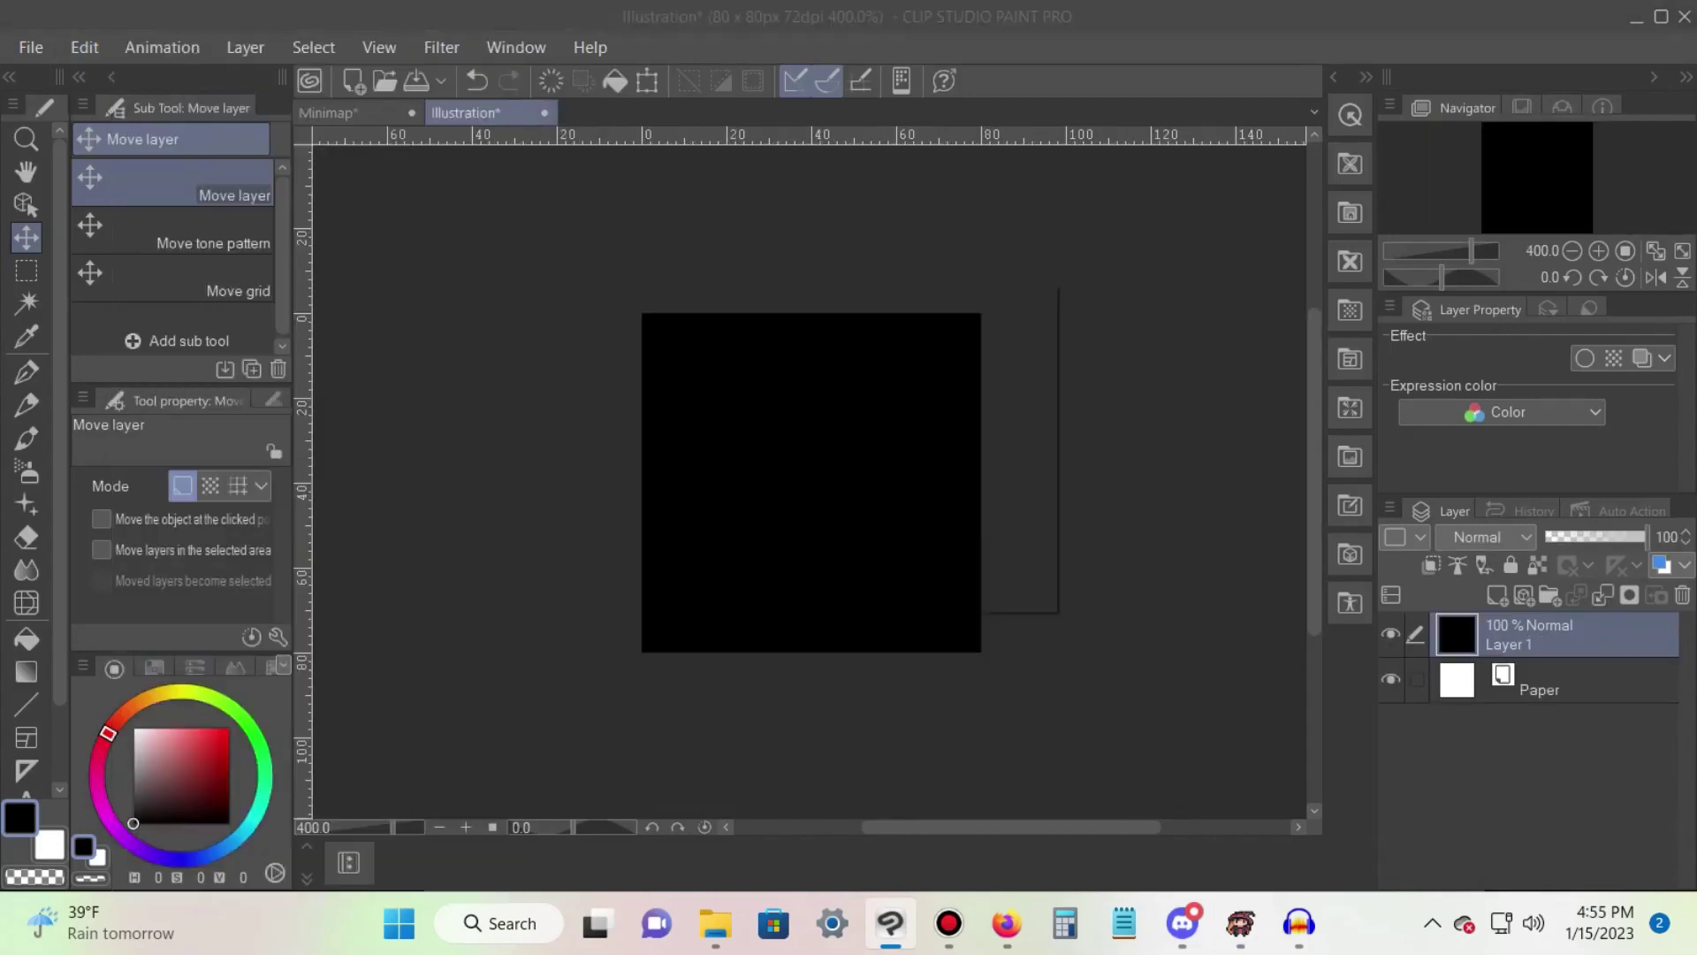
{"action": "left_click", "coordinate": [261, 646]}
{"action": "left_click", "coordinate": [986, 341]}
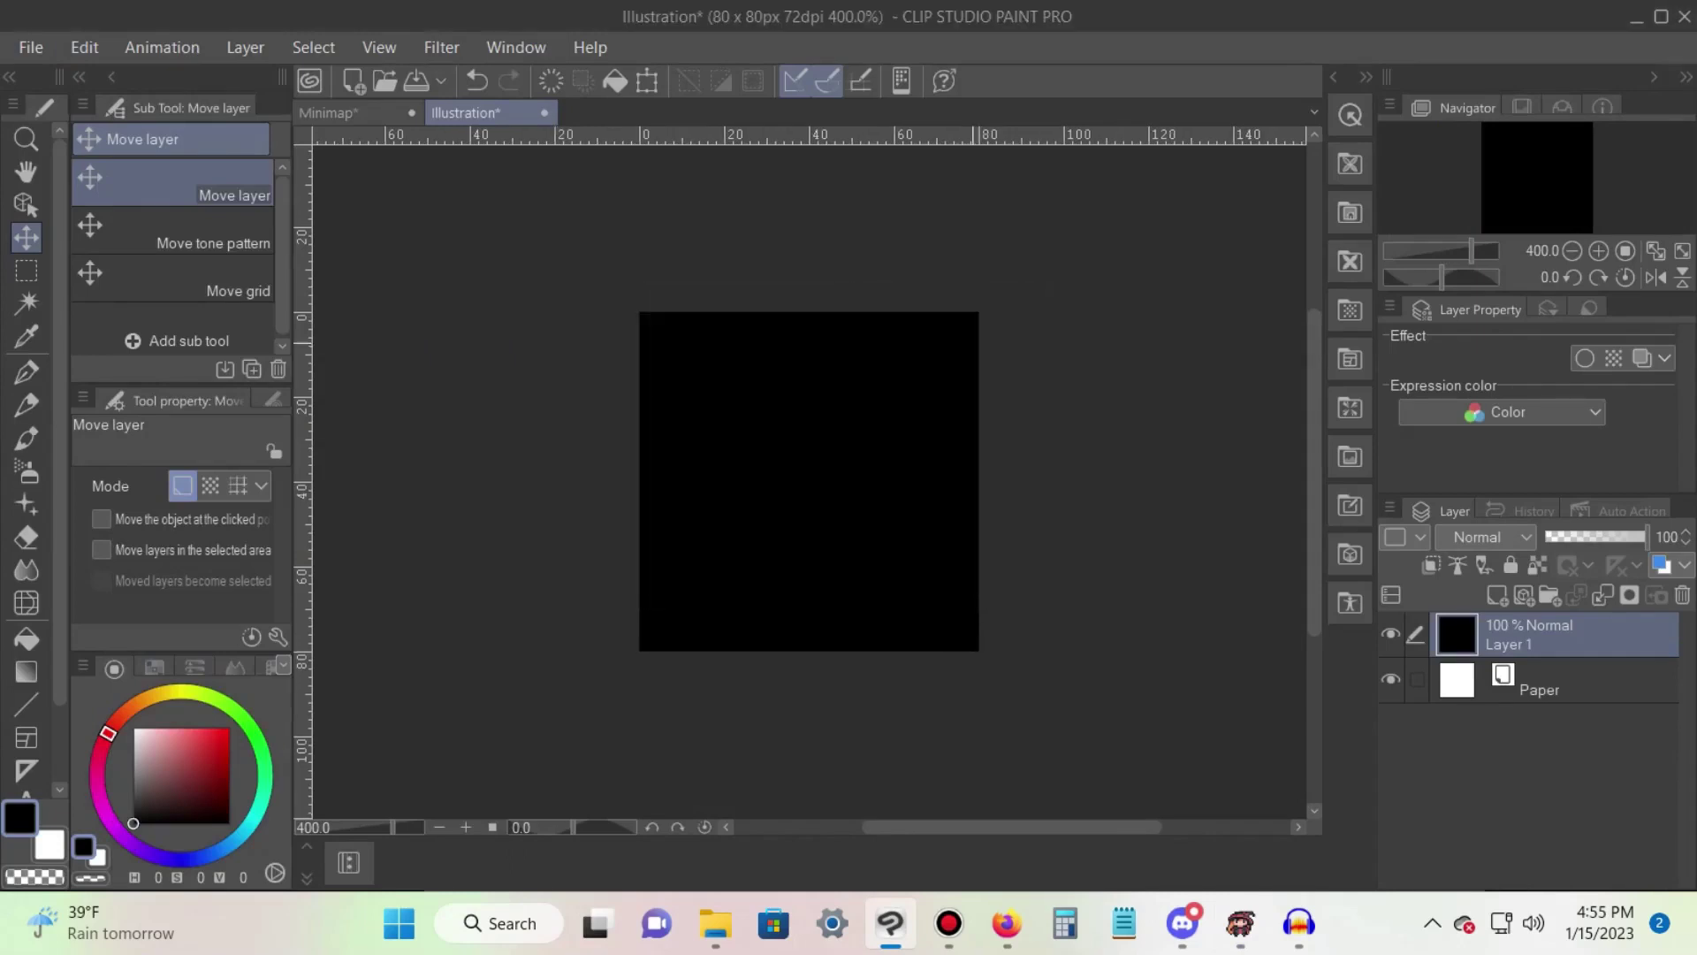
{"action": "left_click", "coordinate": [1456, 634], "text": "ctrl"}
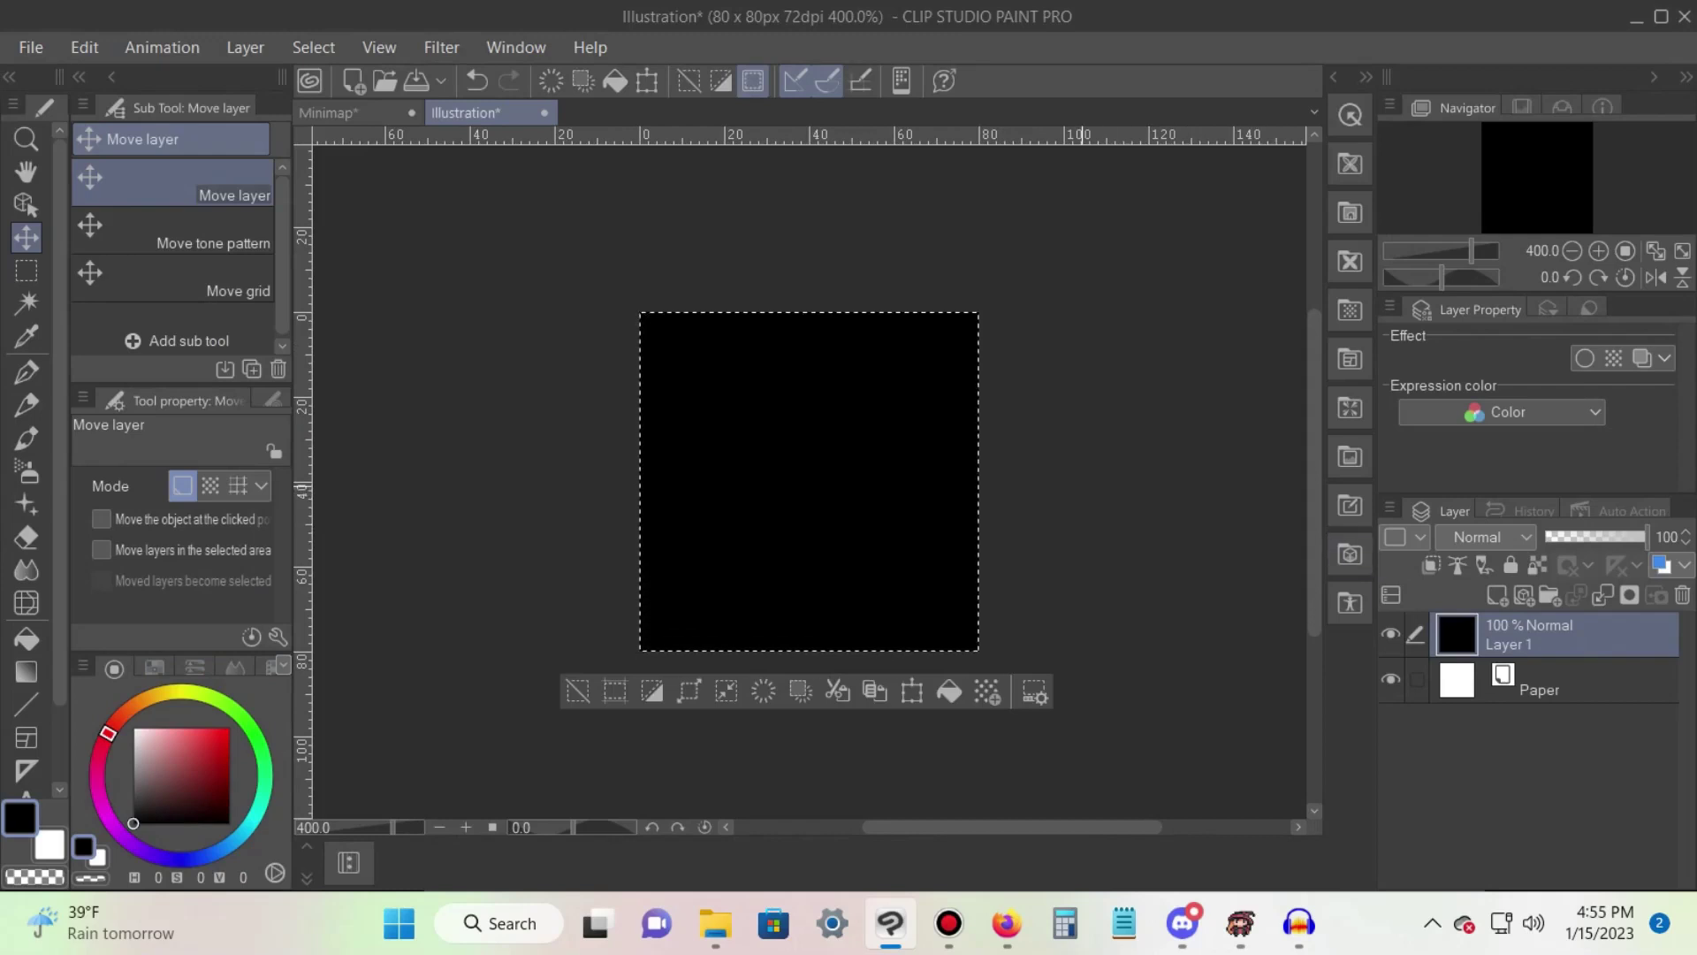
{"action": "key", "text": "ctrl+d"}
- Return to the Minimap canvas and show Layer 1 Copy 5
{"action": "left_click", "coordinate": [358, 113]}
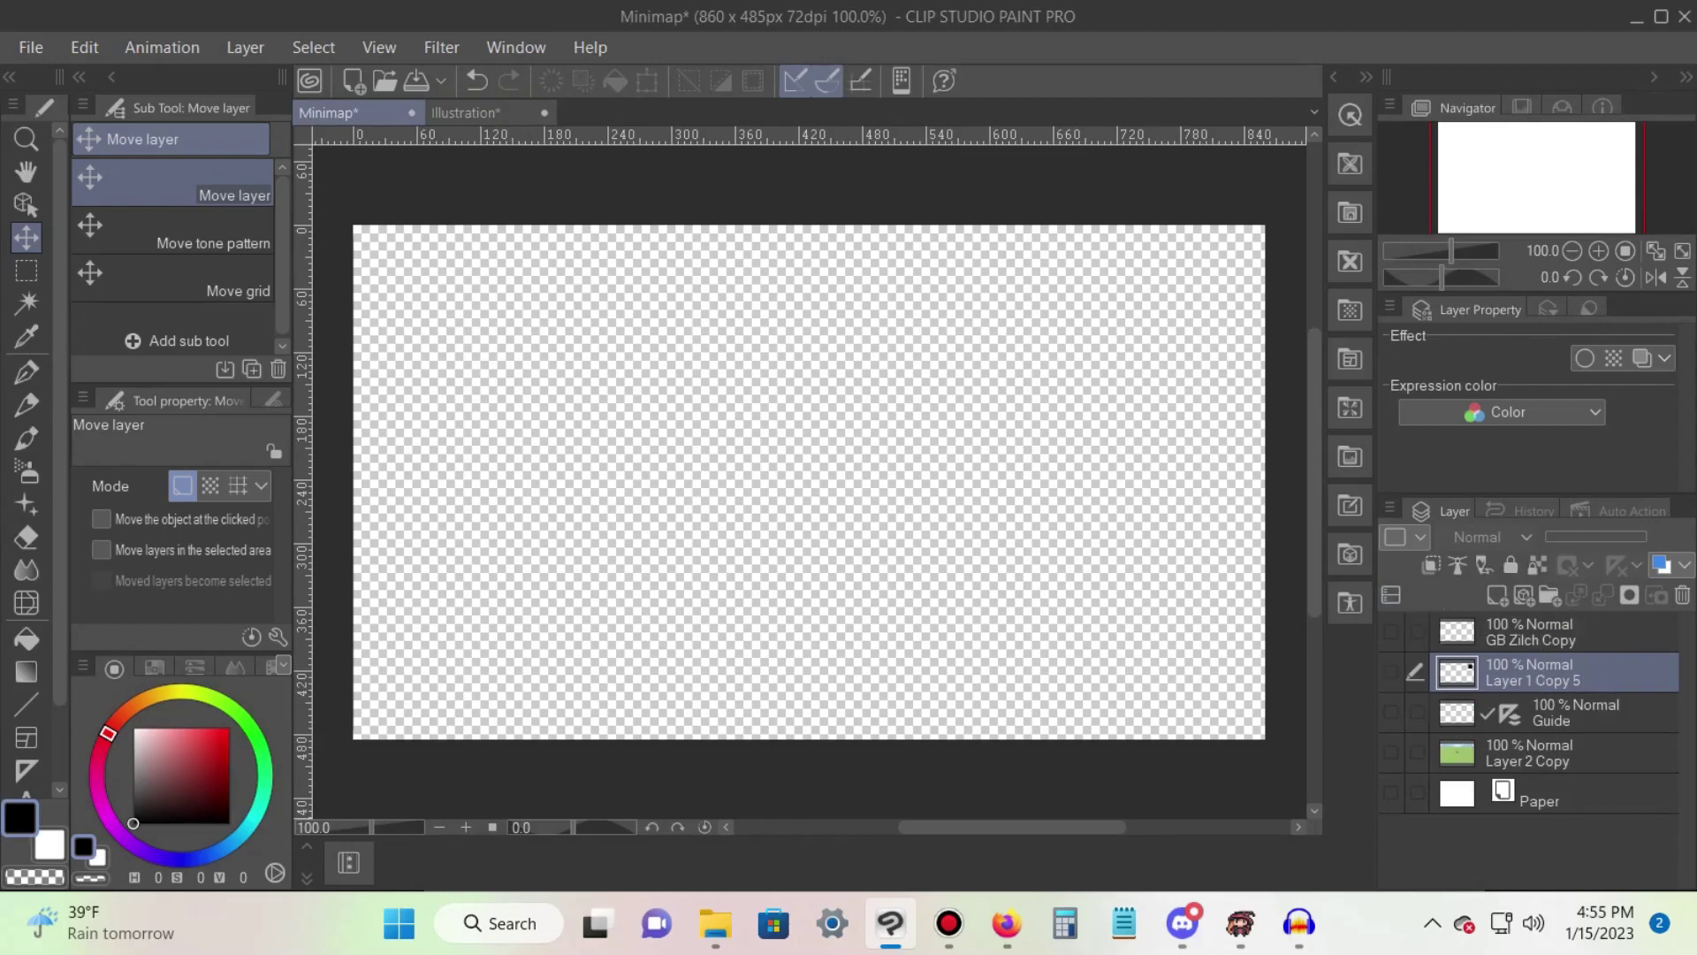
{"action": "left_click", "coordinate": [1390, 671]}
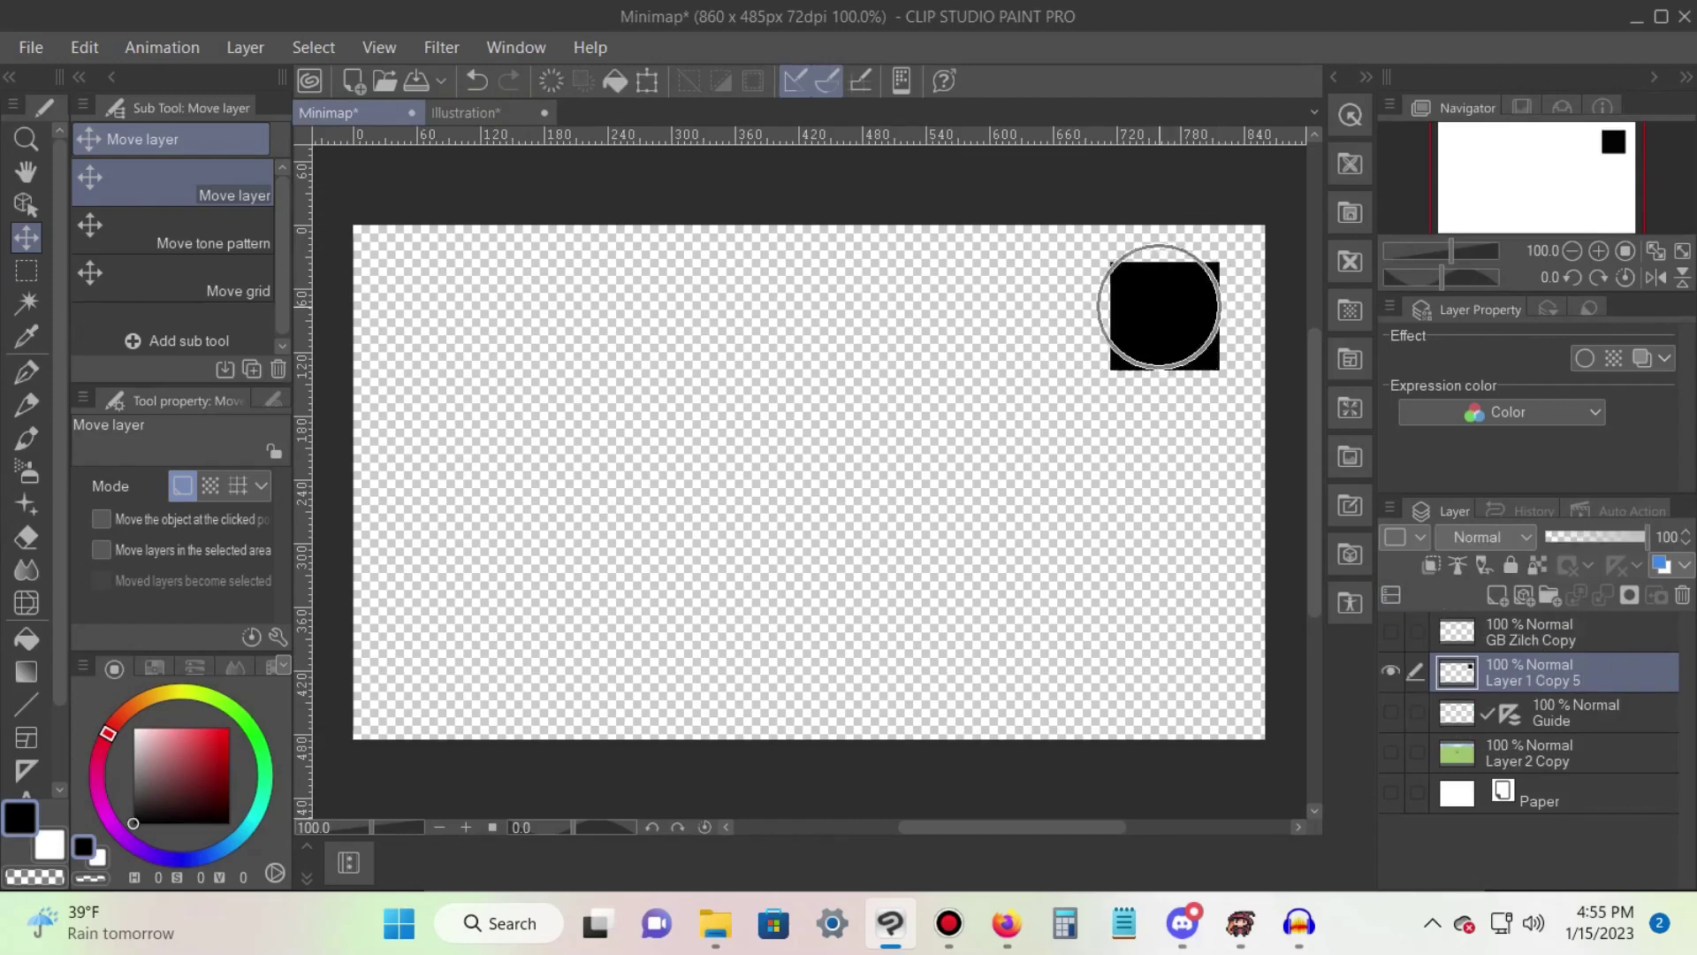
{"action": "scroll", "coordinate": [1159, 307], "scroll_direction": "up", "scroll_amount": 5}
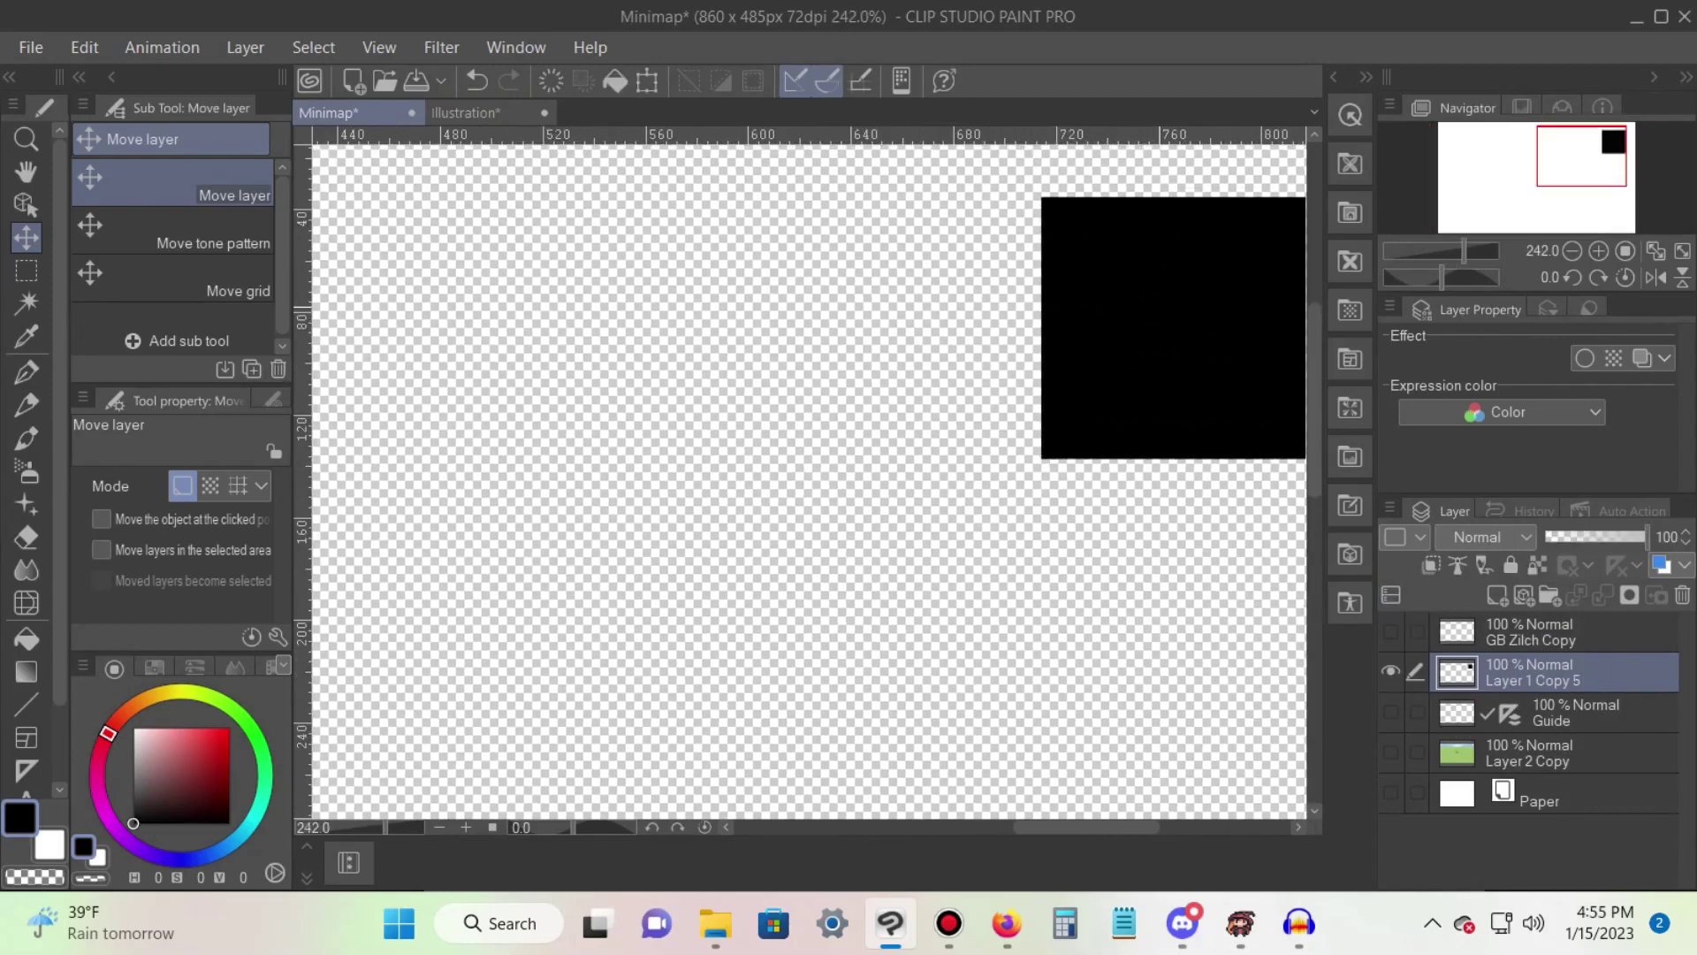
{"action": "scroll", "coordinate": [871, 429], "scroll_direction": "up", "scroll_amount": 3}
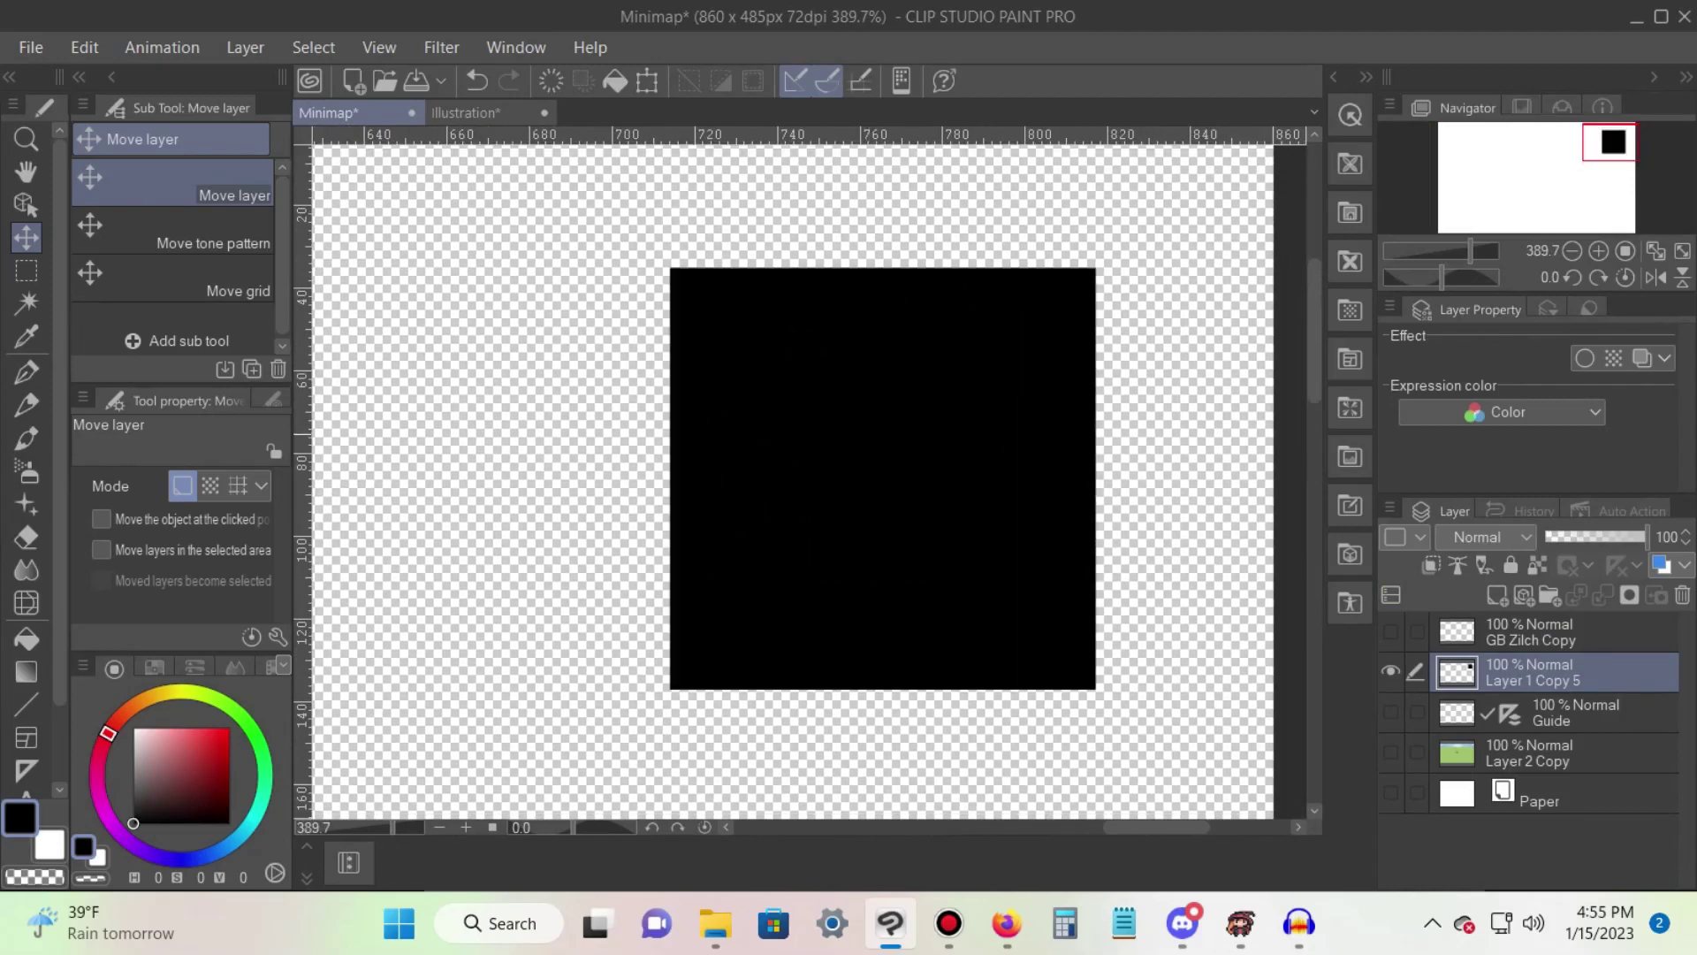
- Select and show the GB Zilch Copy layer over the black square in the Minimap canvas
{"action": "left_click", "coordinate": [1503, 630]}
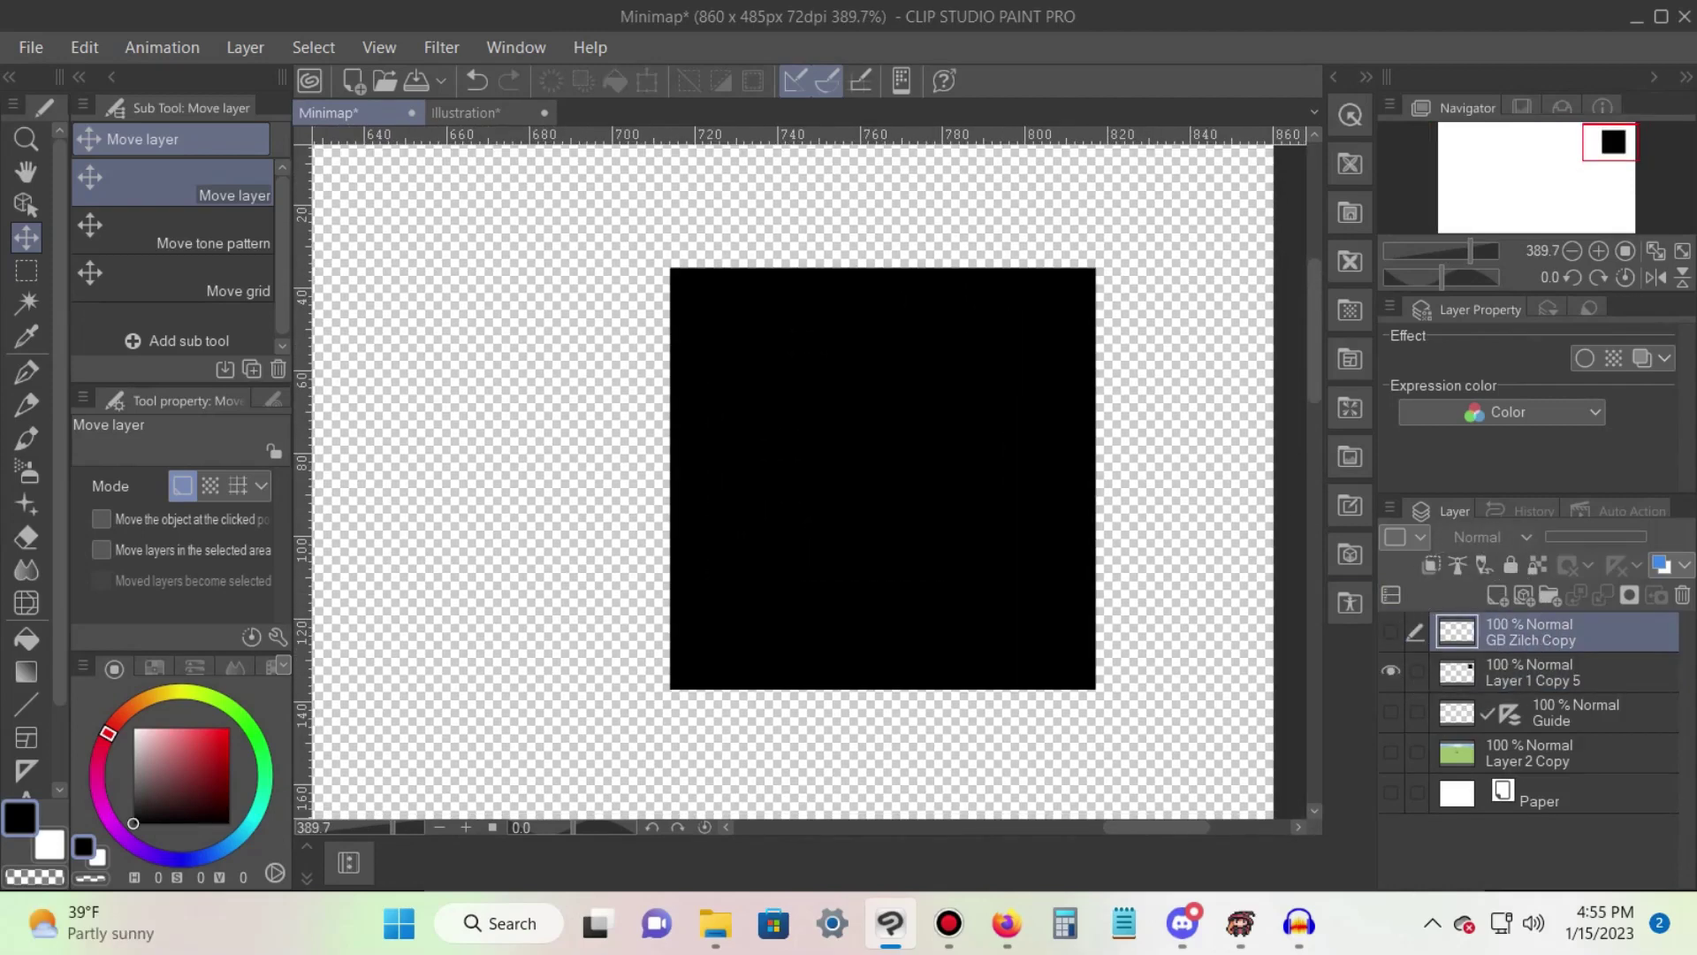
{"action": "left_click", "coordinate": [1390, 632]}
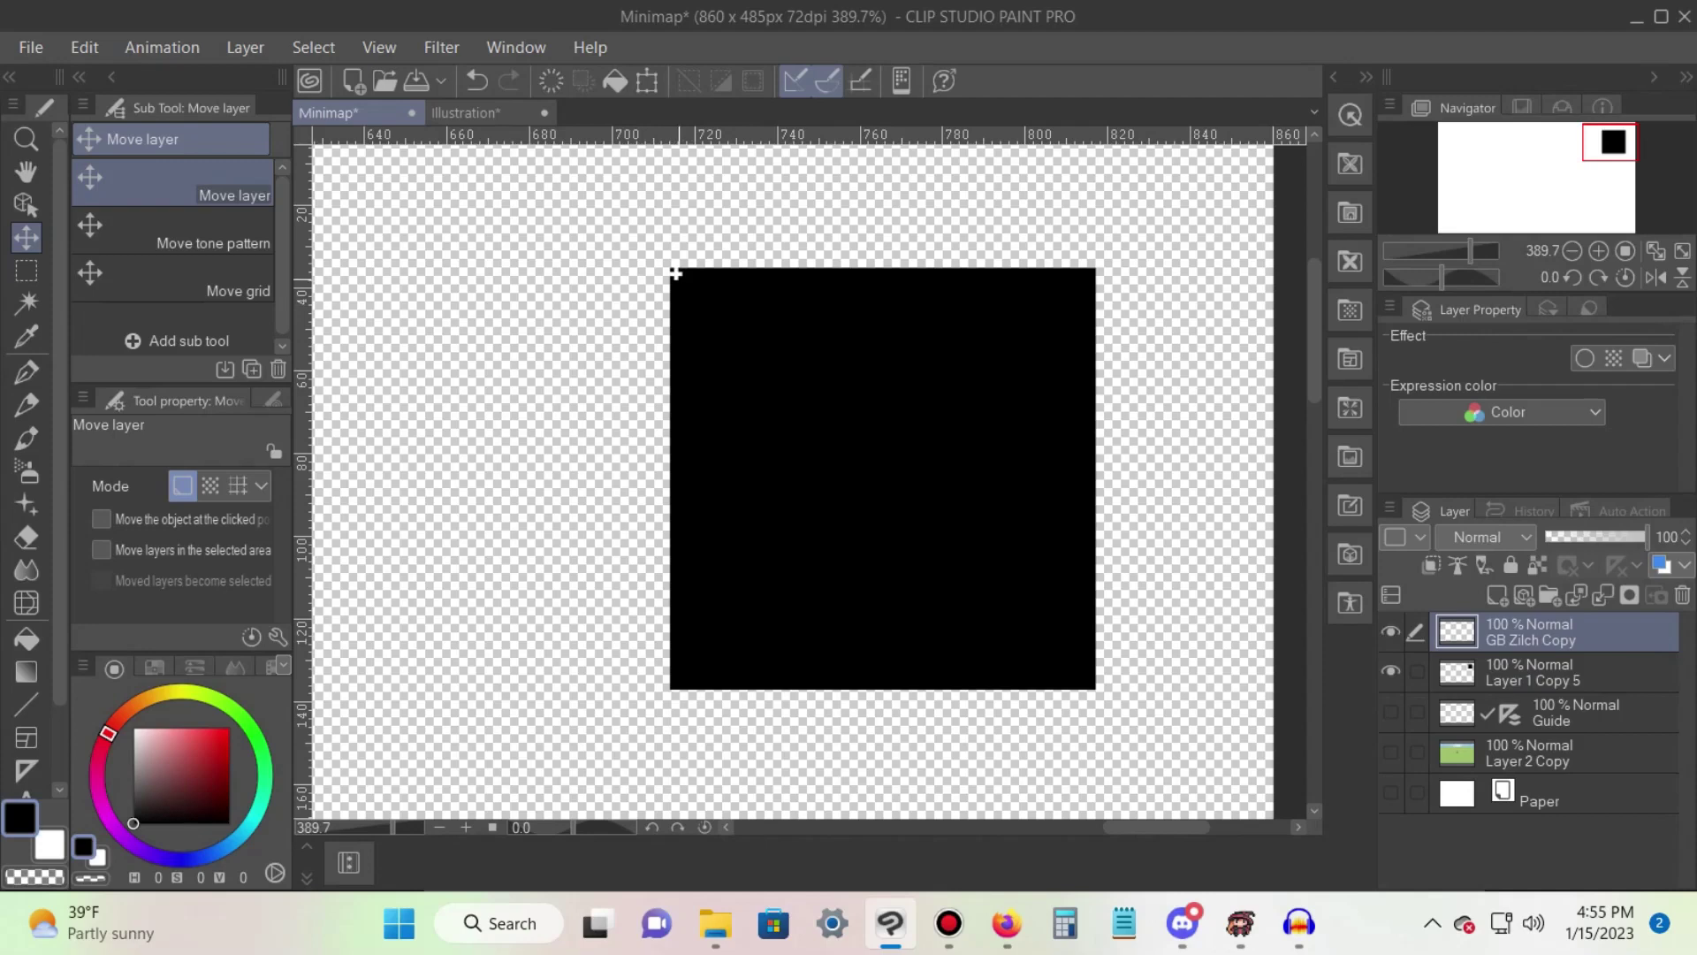
{"action": "left_click", "coordinate": [675, 273]}
{"action": "scroll", "coordinate": [769, 356], "scroll_direction": "down", "scroll_amount": 7}
{"action": "middle_click_drag", "start_coordinate": [771, 367], "coordinate": [1078, 289]}
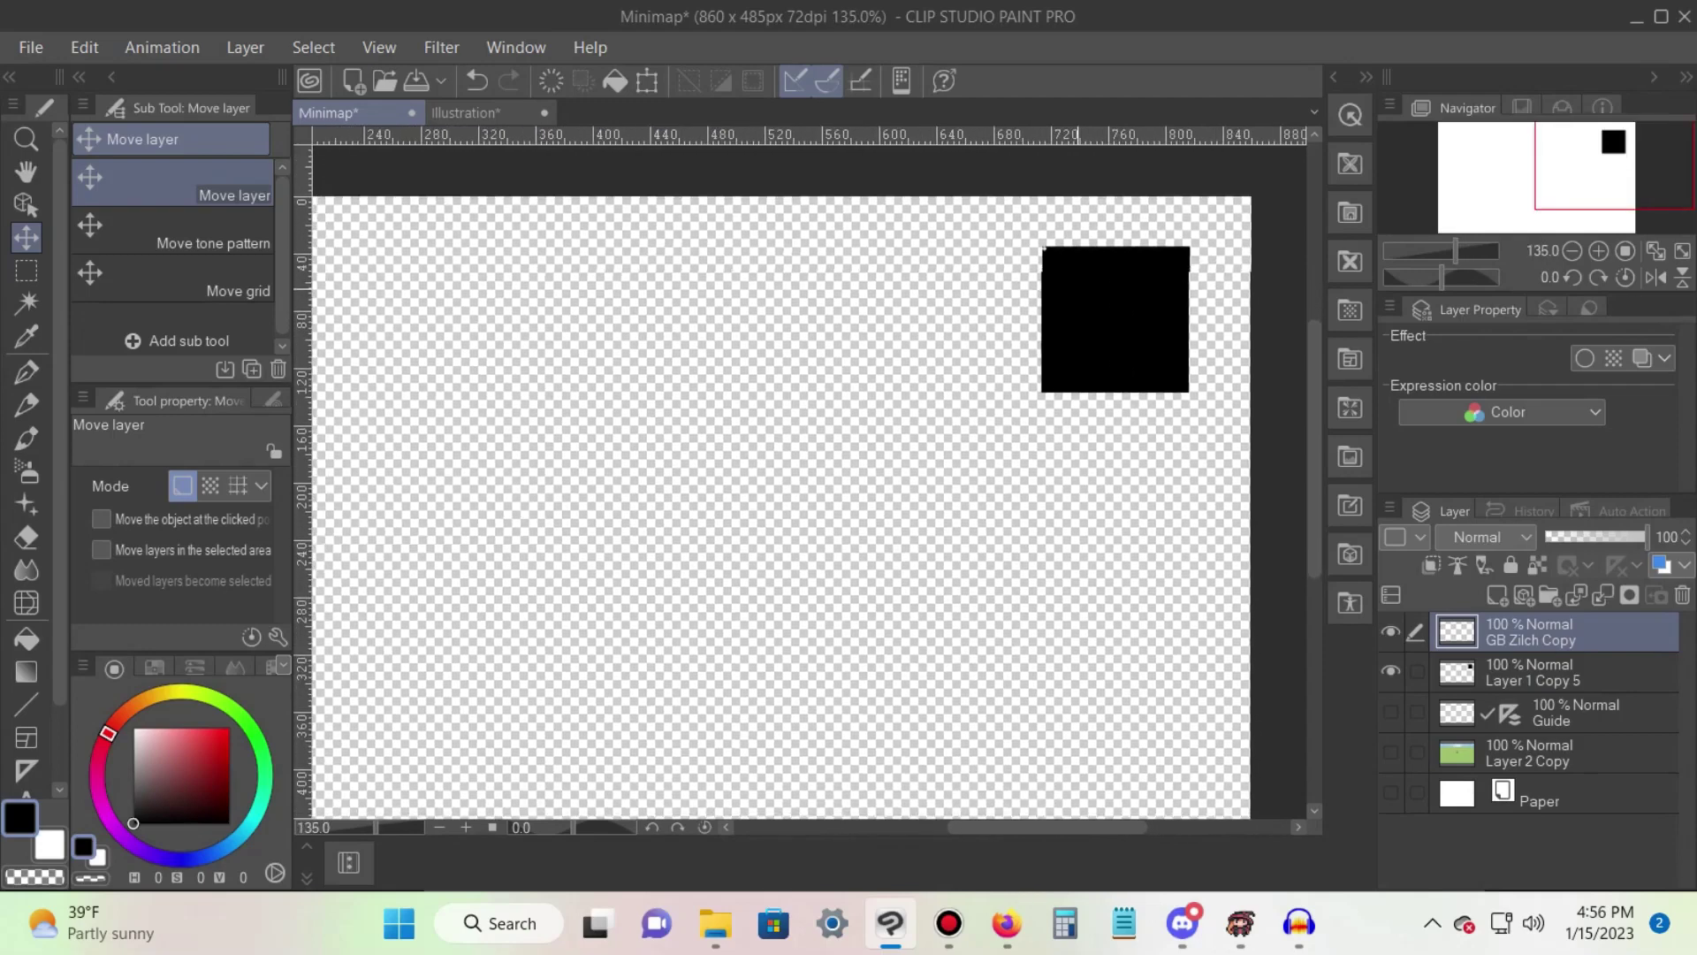
{"action": "scroll", "coordinate": [1036, 312], "scroll_direction": "down", "scroll_amount": 3}
{"action": "middle_click_drag", "start_coordinate": [875, 432], "coordinate": [931, 444]}
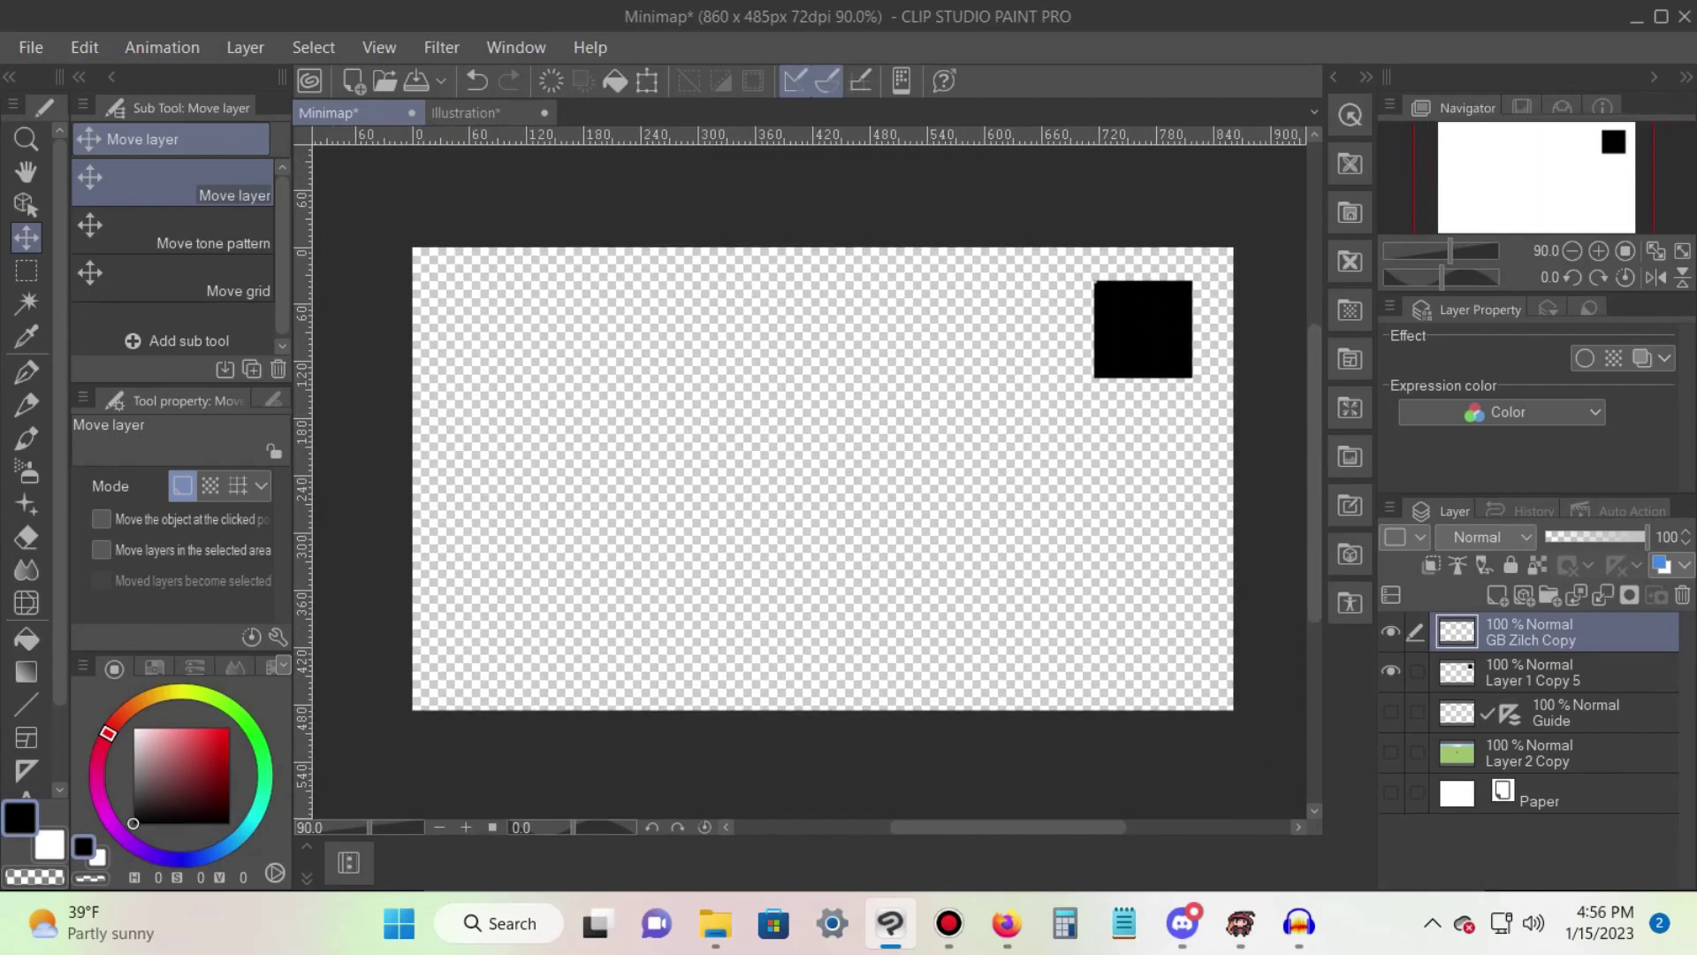
- Switch to File Explorer and open the project's Content > Images > HUD > Pictures folder
{"action": "left_click", "coordinate": [716, 924]}
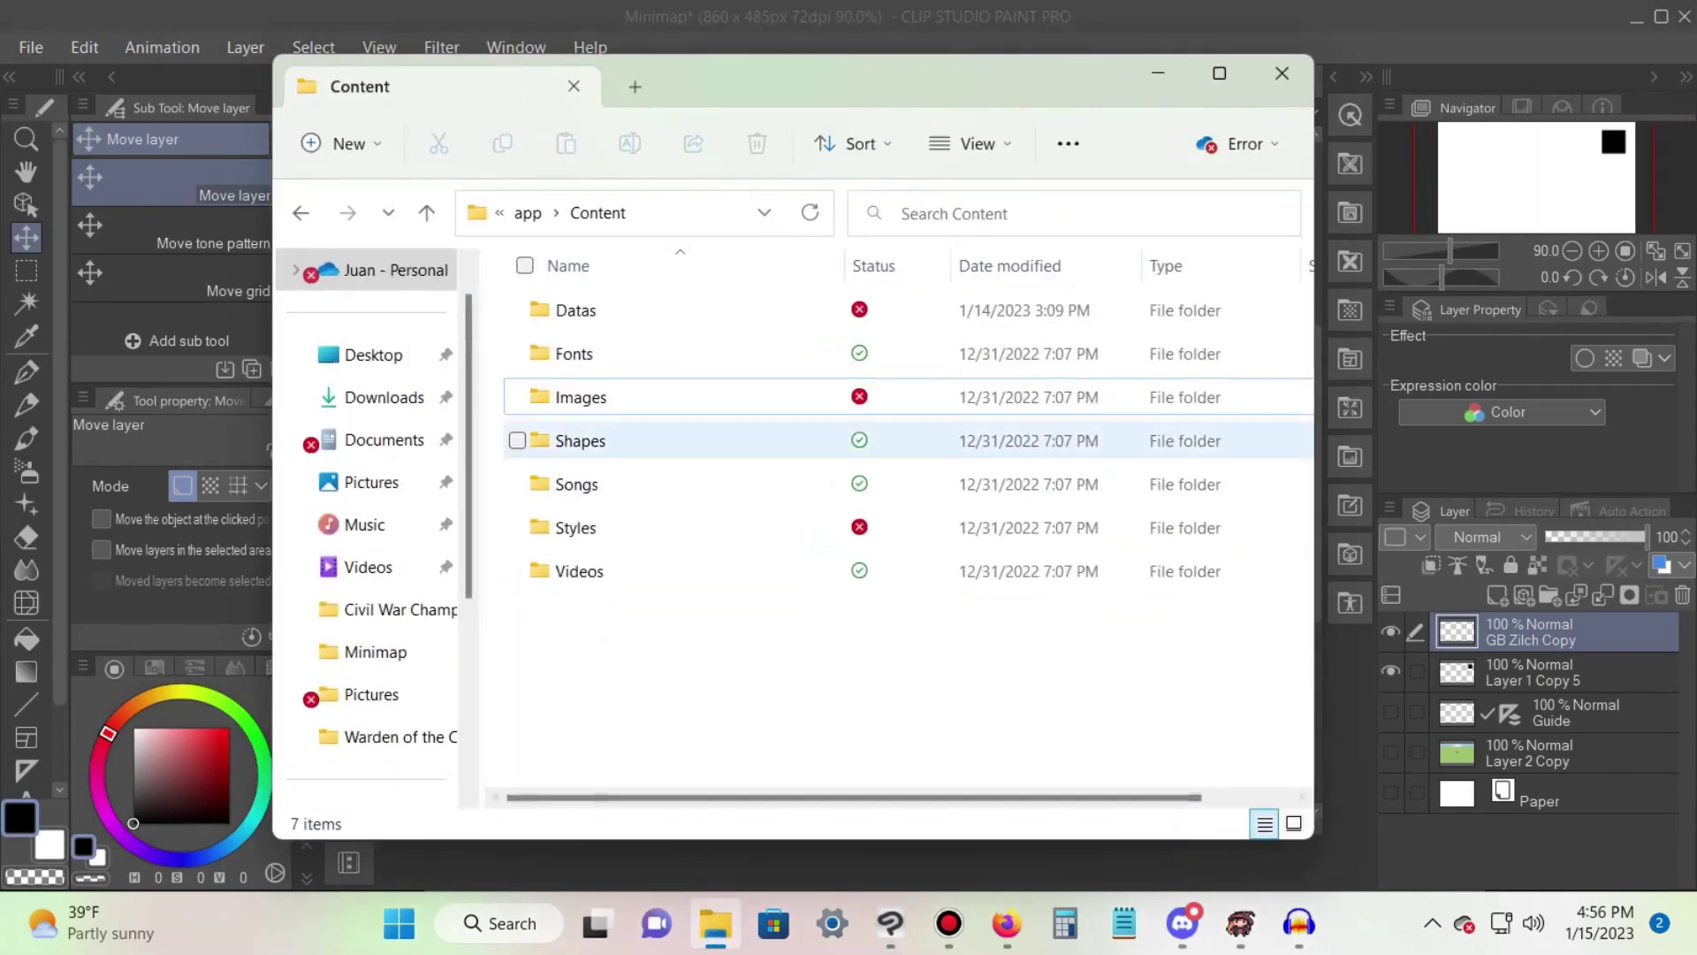
{"action": "left_click", "coordinate": [720, 398]}
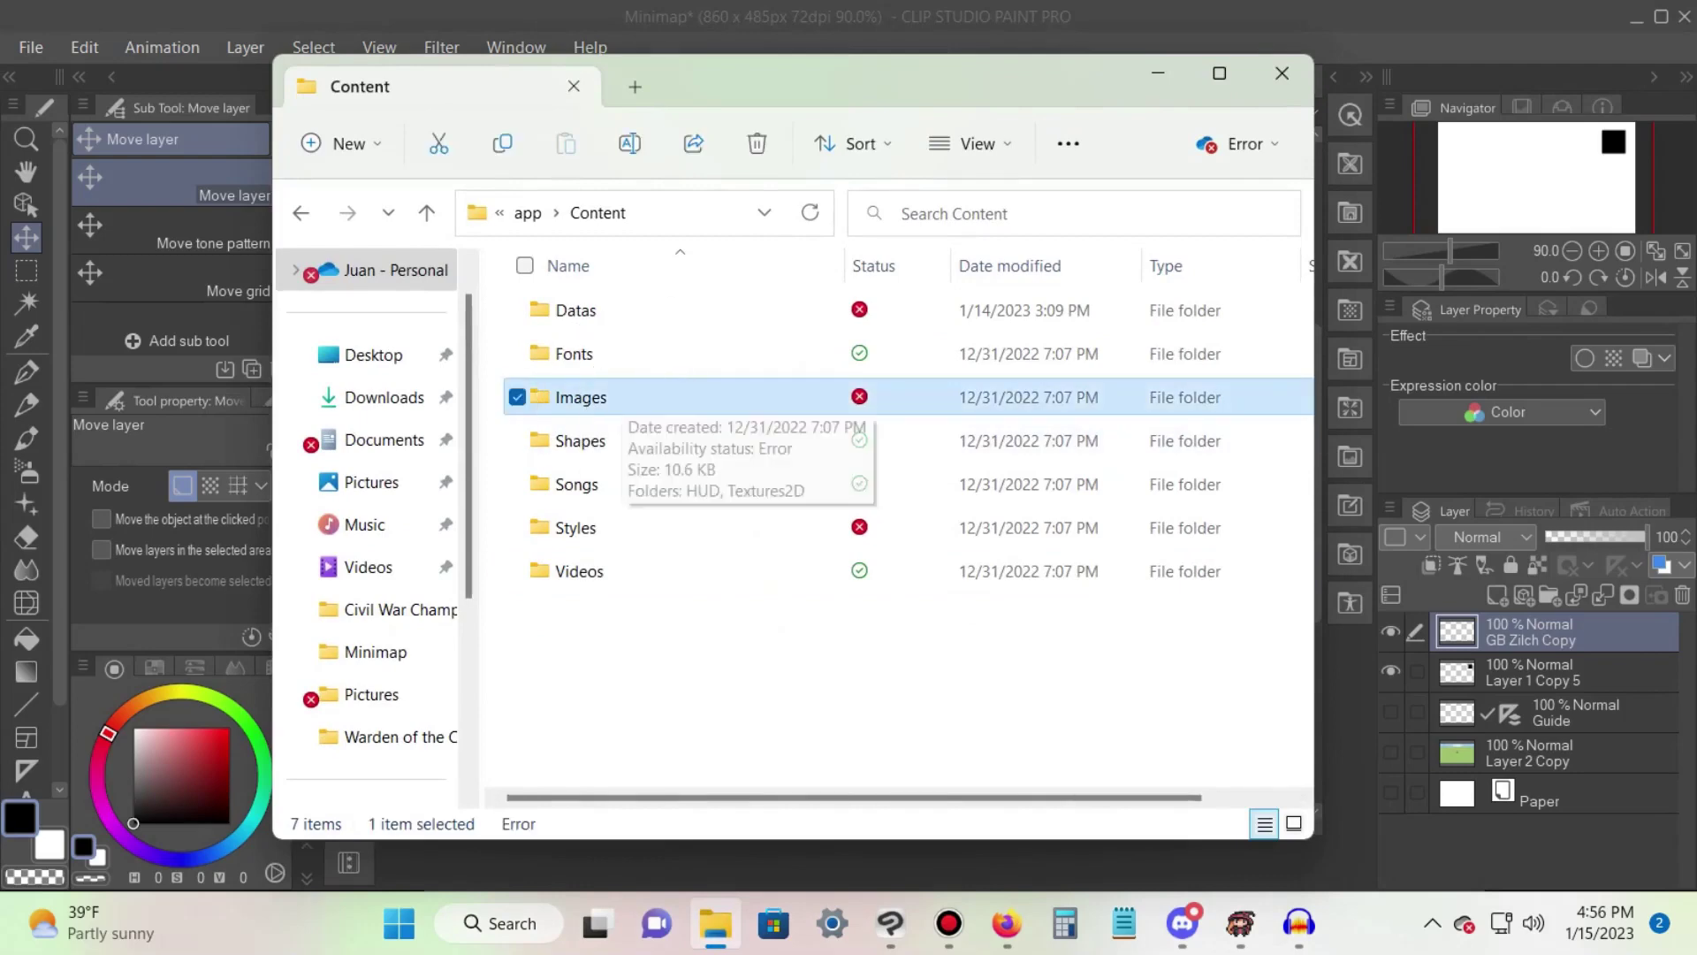
{"action": "double_click", "coordinate": [581, 396]}
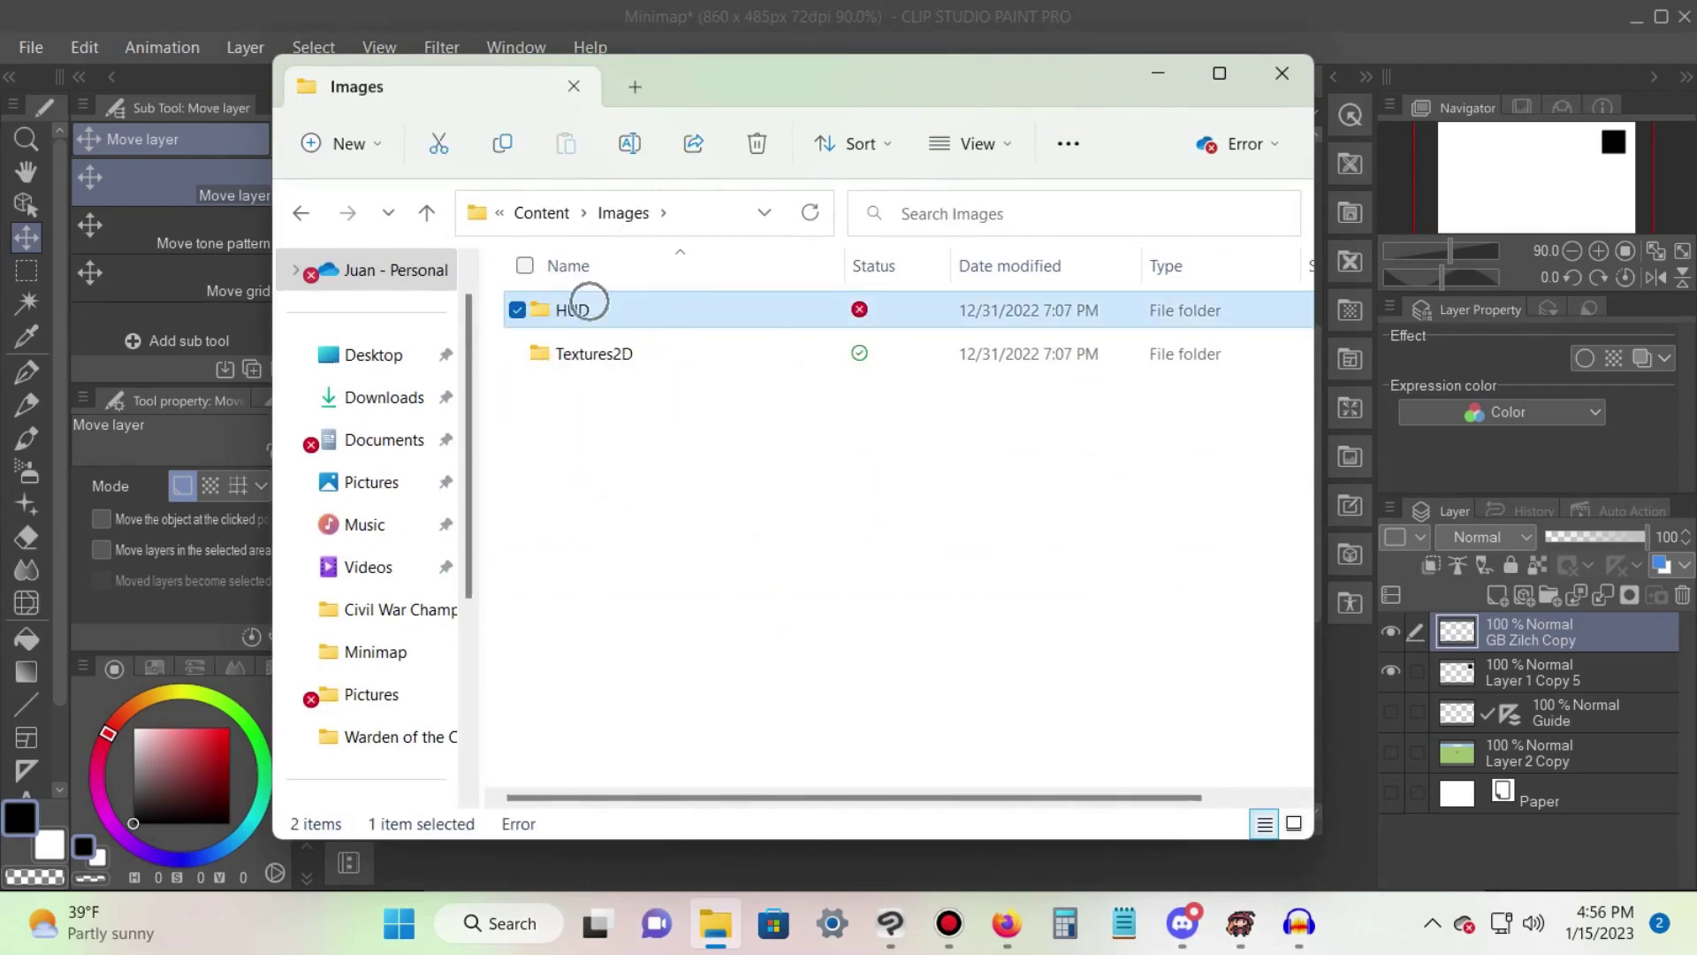
{"action": "double_click", "coordinate": [587, 306]}
{"action": "left_click", "coordinate": [587, 527]}
{"action": "double_click", "coordinate": [608, 524]}
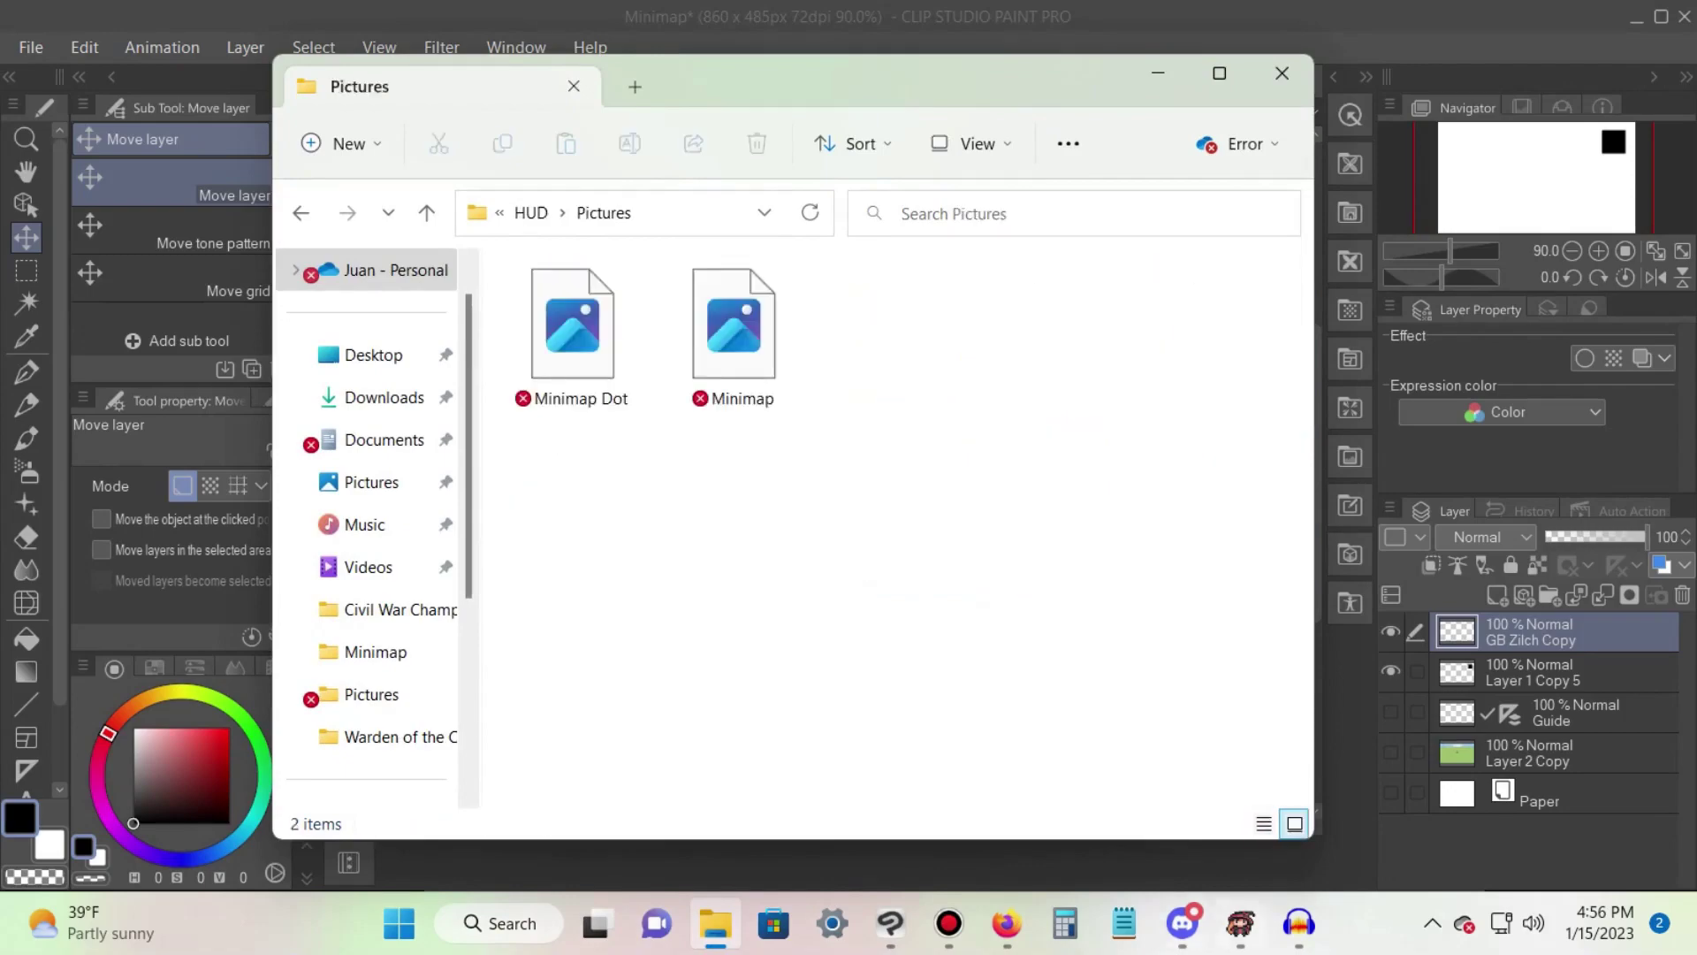
- Switch to RPG Paper Maker, open MAP0001's map properties, and examine the Time [0;ON] startup reaction
{"action": "left_click", "coordinate": [1241, 924]}
{"action": "right_click", "coordinate": [188, 596]}
{"action": "left_click", "coordinate": [243, 608]}
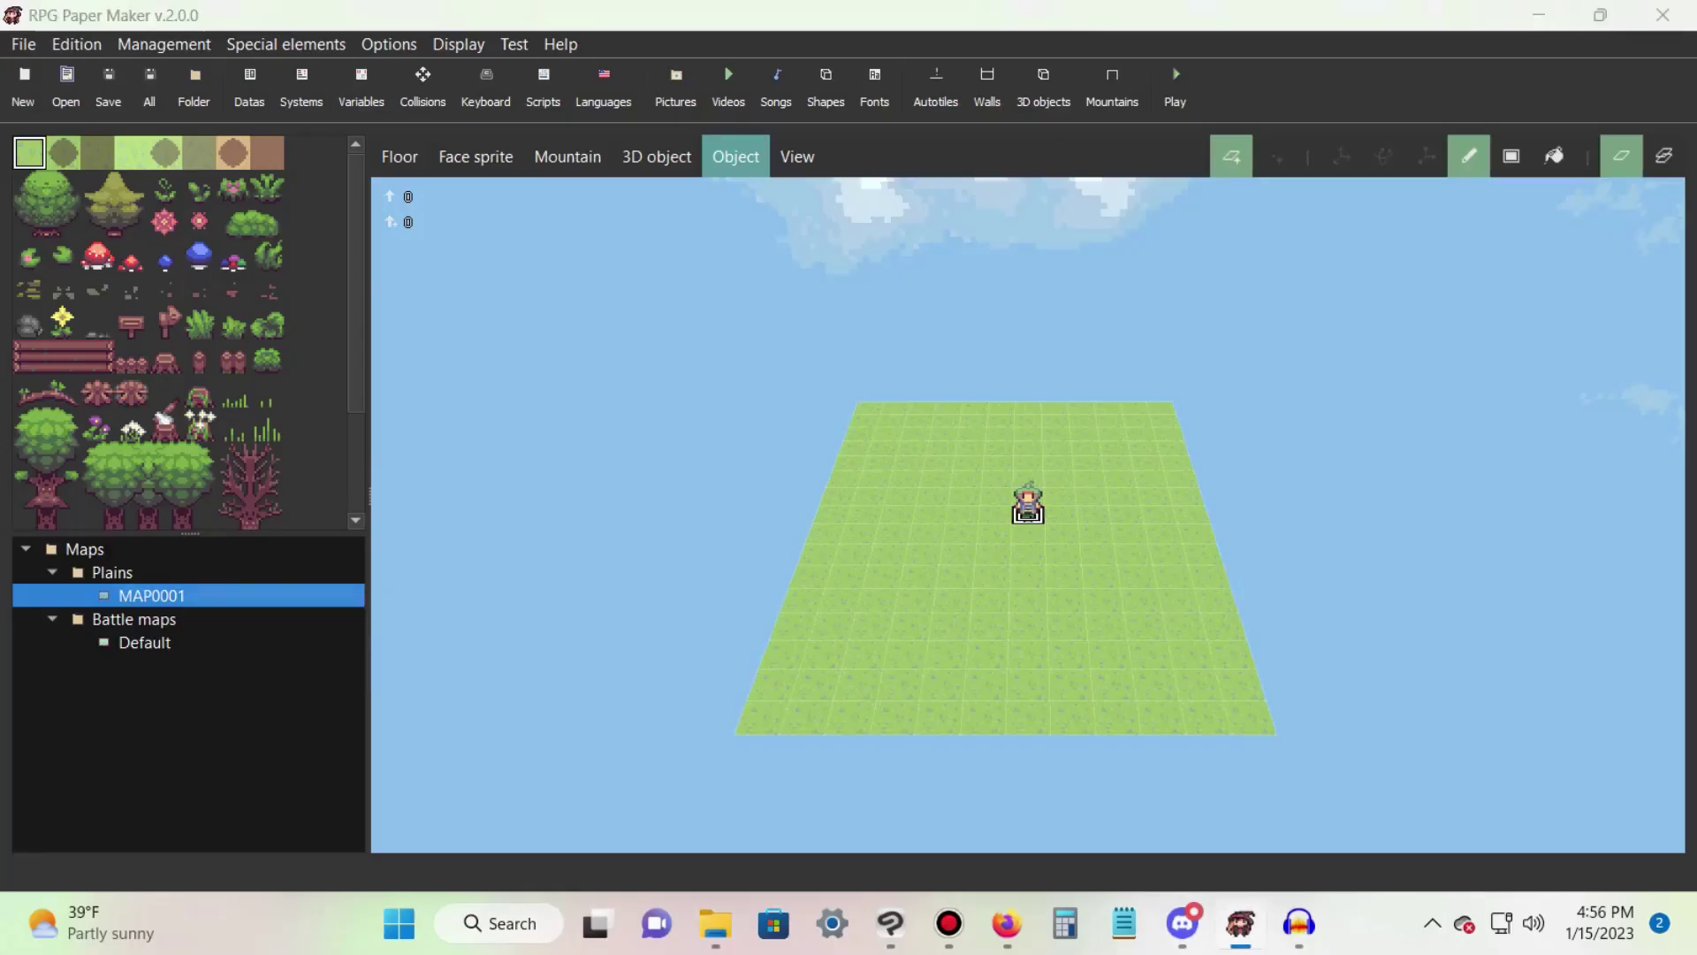
{"action": "left_click", "coordinate": [927, 261]}
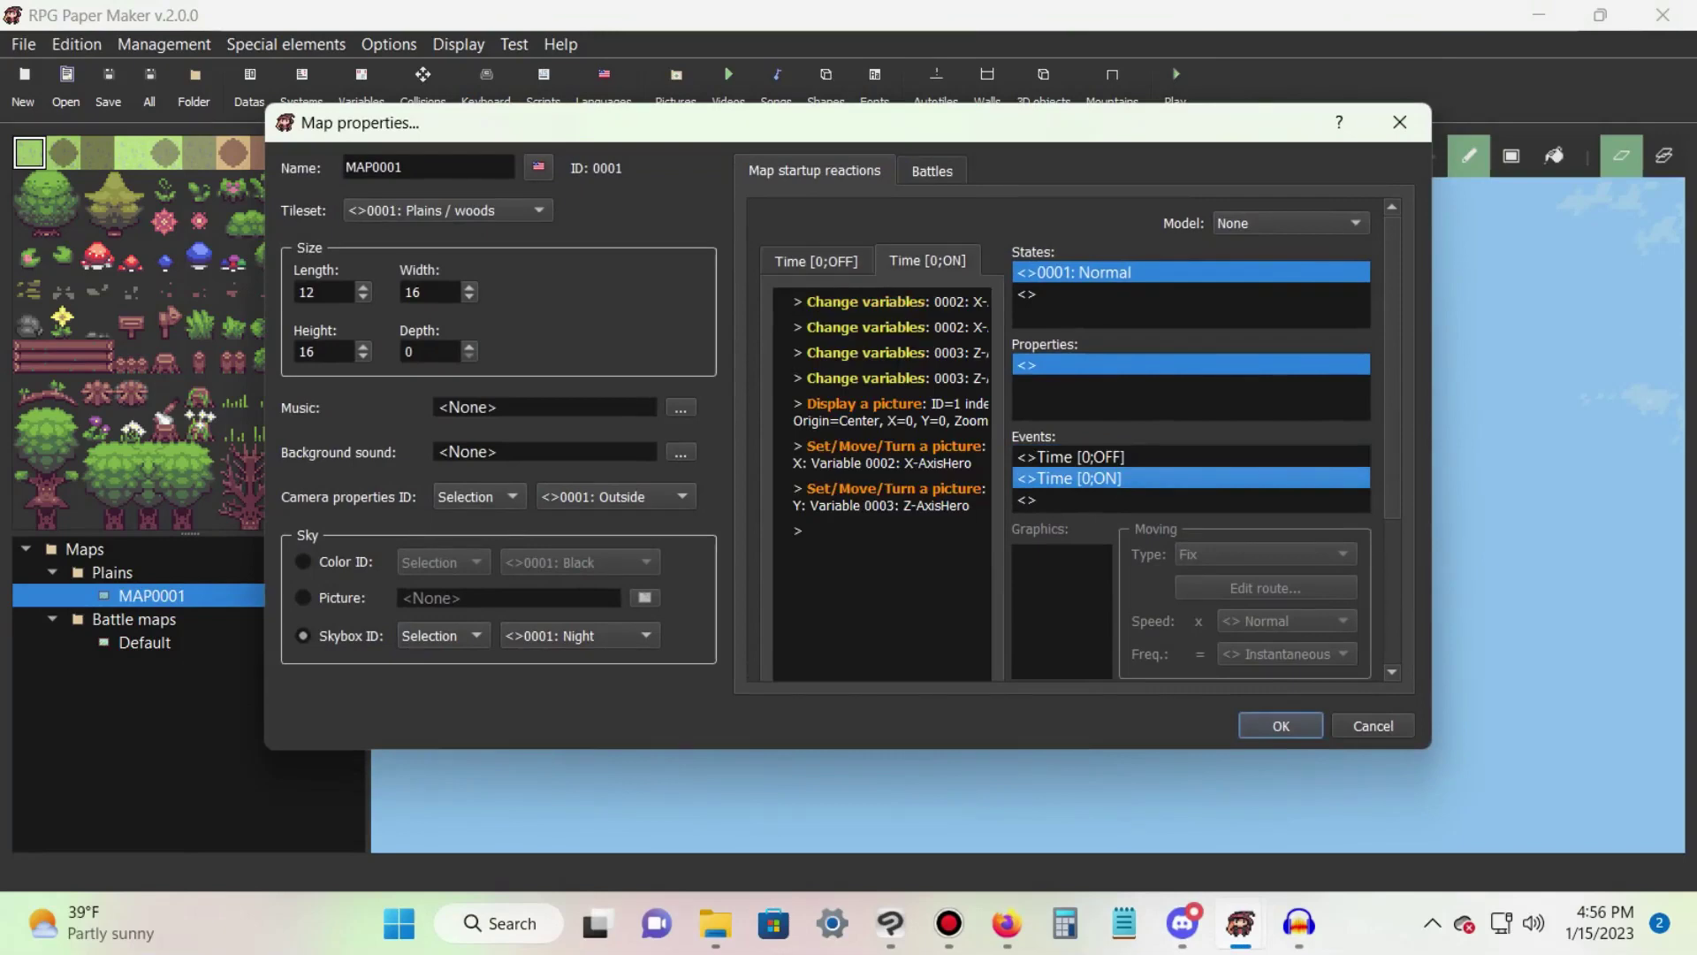
{"action": "scroll", "coordinate": [1075, 442], "scroll_direction": "down", "scroll_amount": 3}
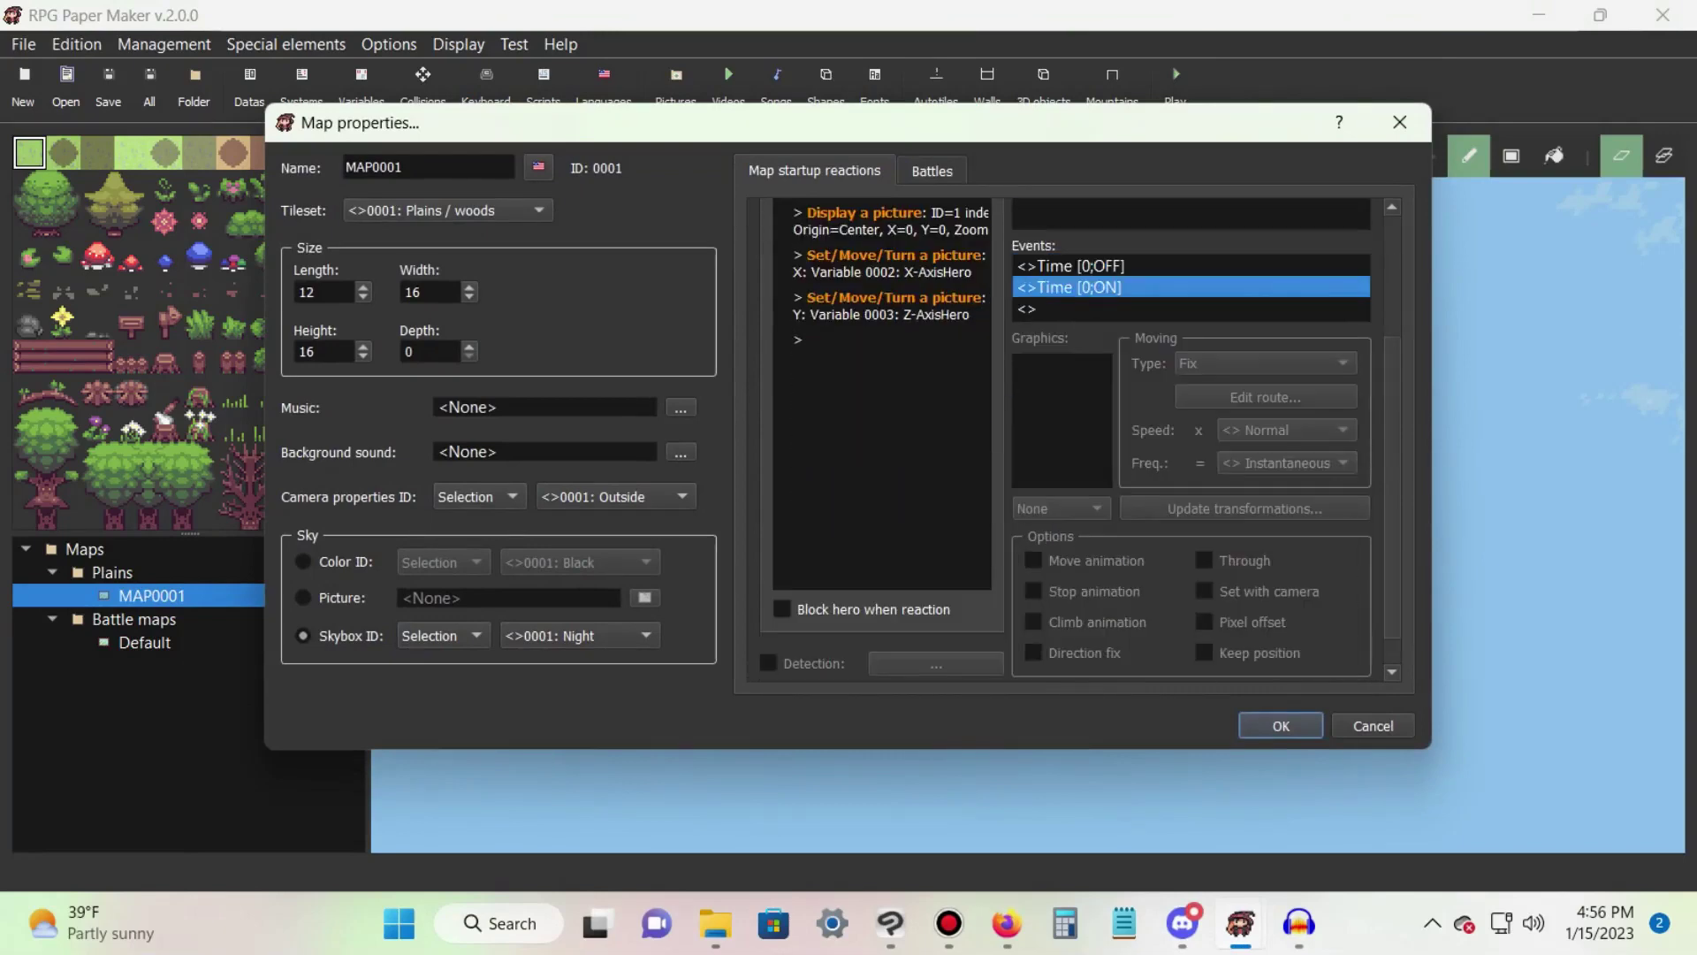
{"action": "scroll", "coordinate": [791, 610], "scroll_direction": "up", "scroll_amount": 3}
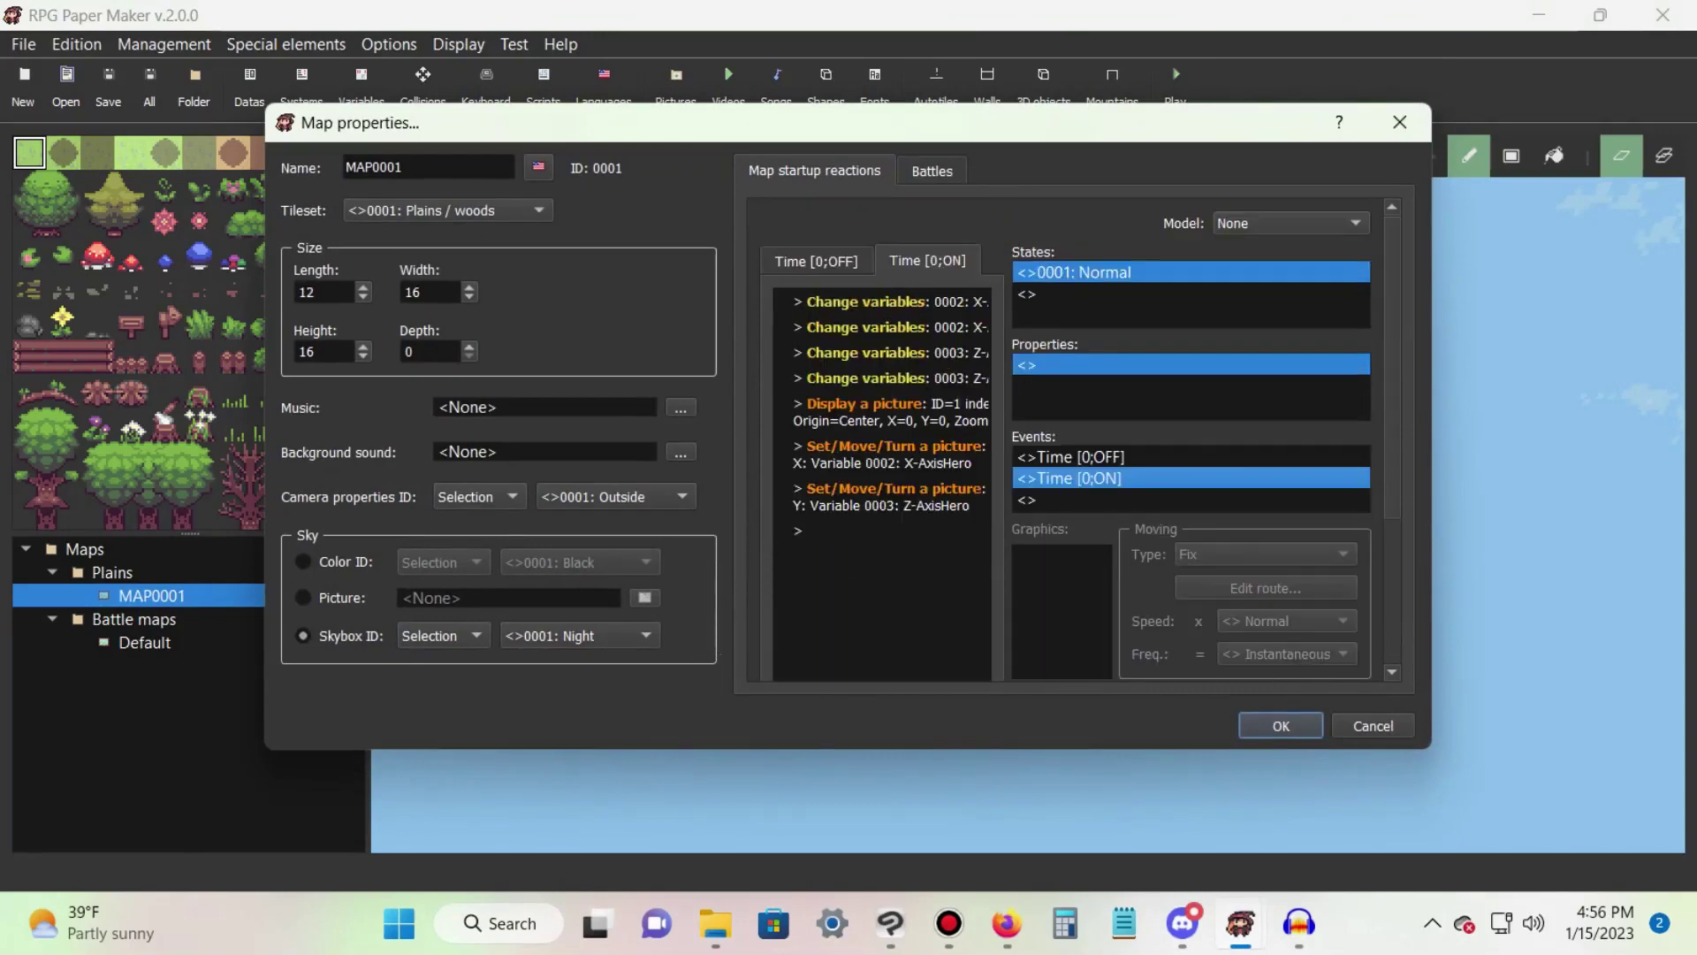
- Review the first Change variables command for X-AxisHero, including its variable selection and value source
{"action": "left_click", "coordinate": [884, 301]}
{"action": "double_click", "coordinate": [921, 306]}
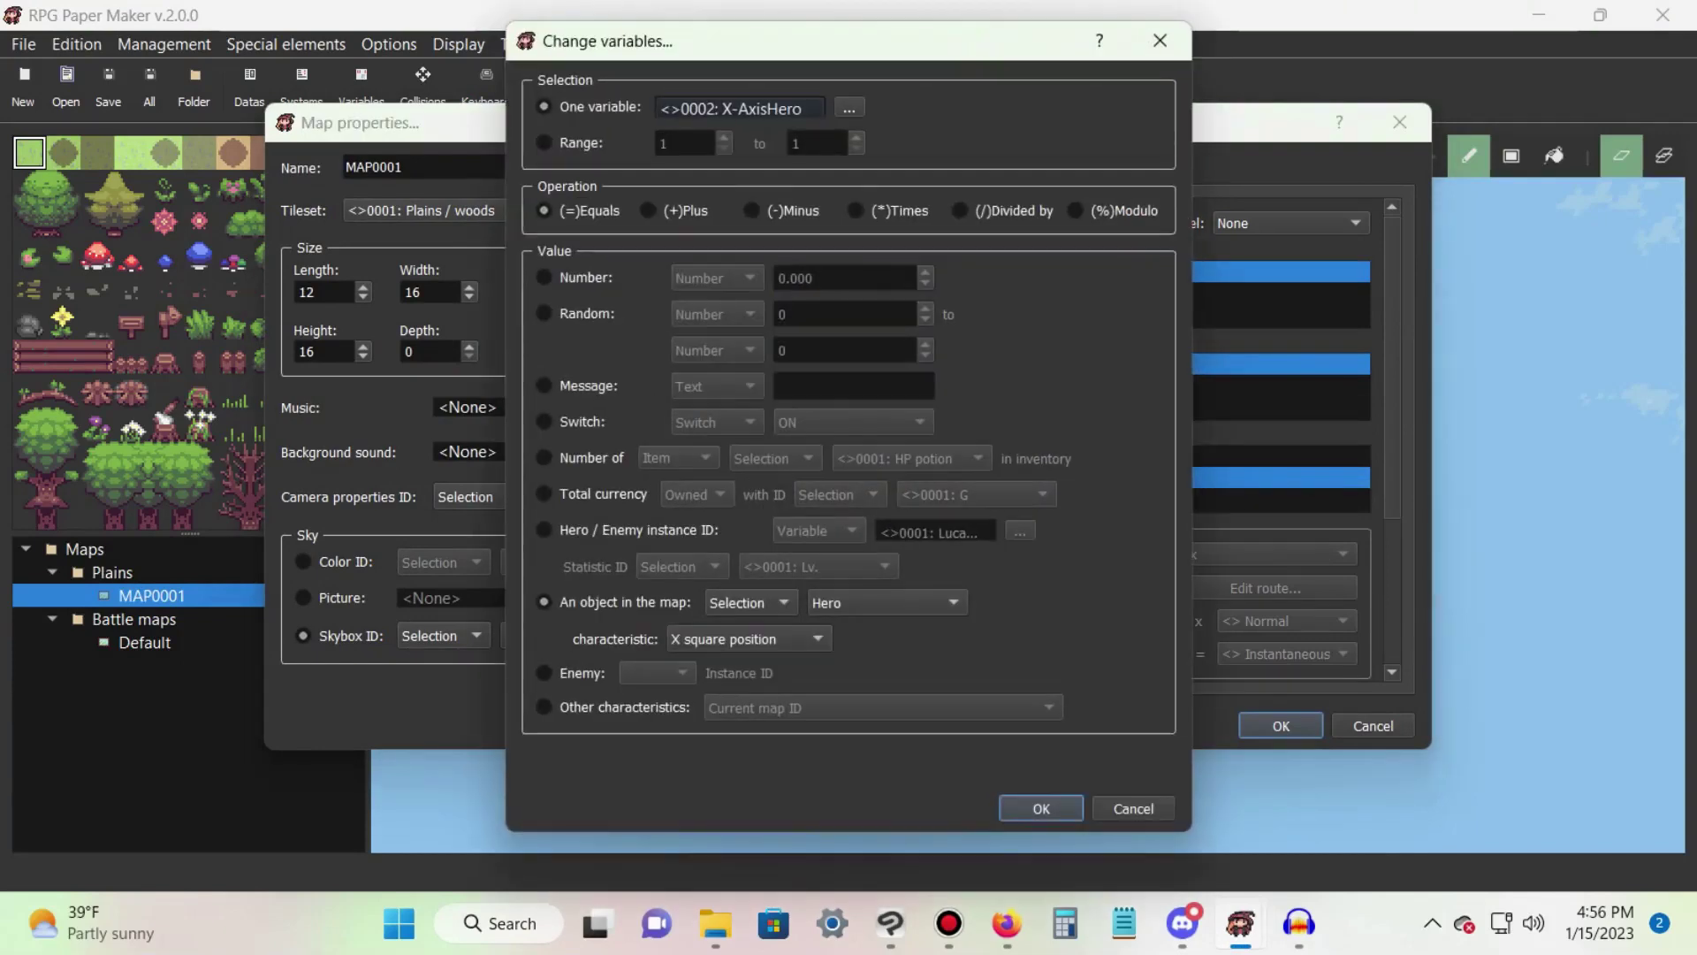
{"action": "left_click", "coordinate": [848, 107]}
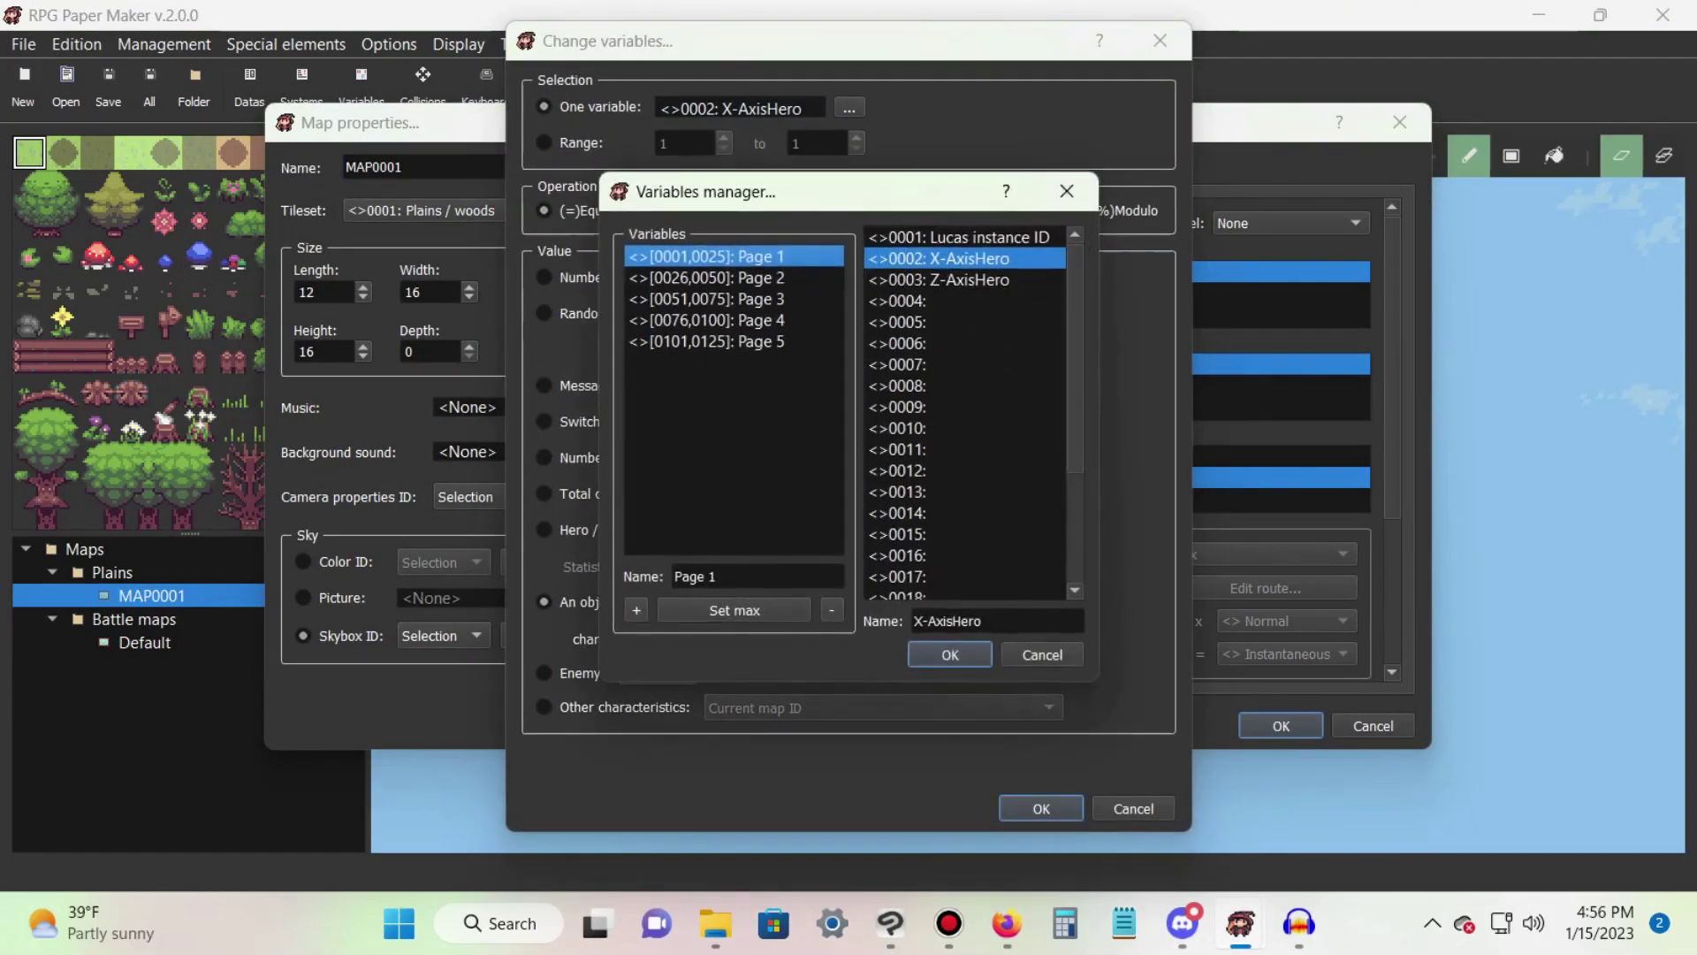
{"action": "left_click", "coordinate": [950, 655]}
{"action": "key", "text": "ctrl"}
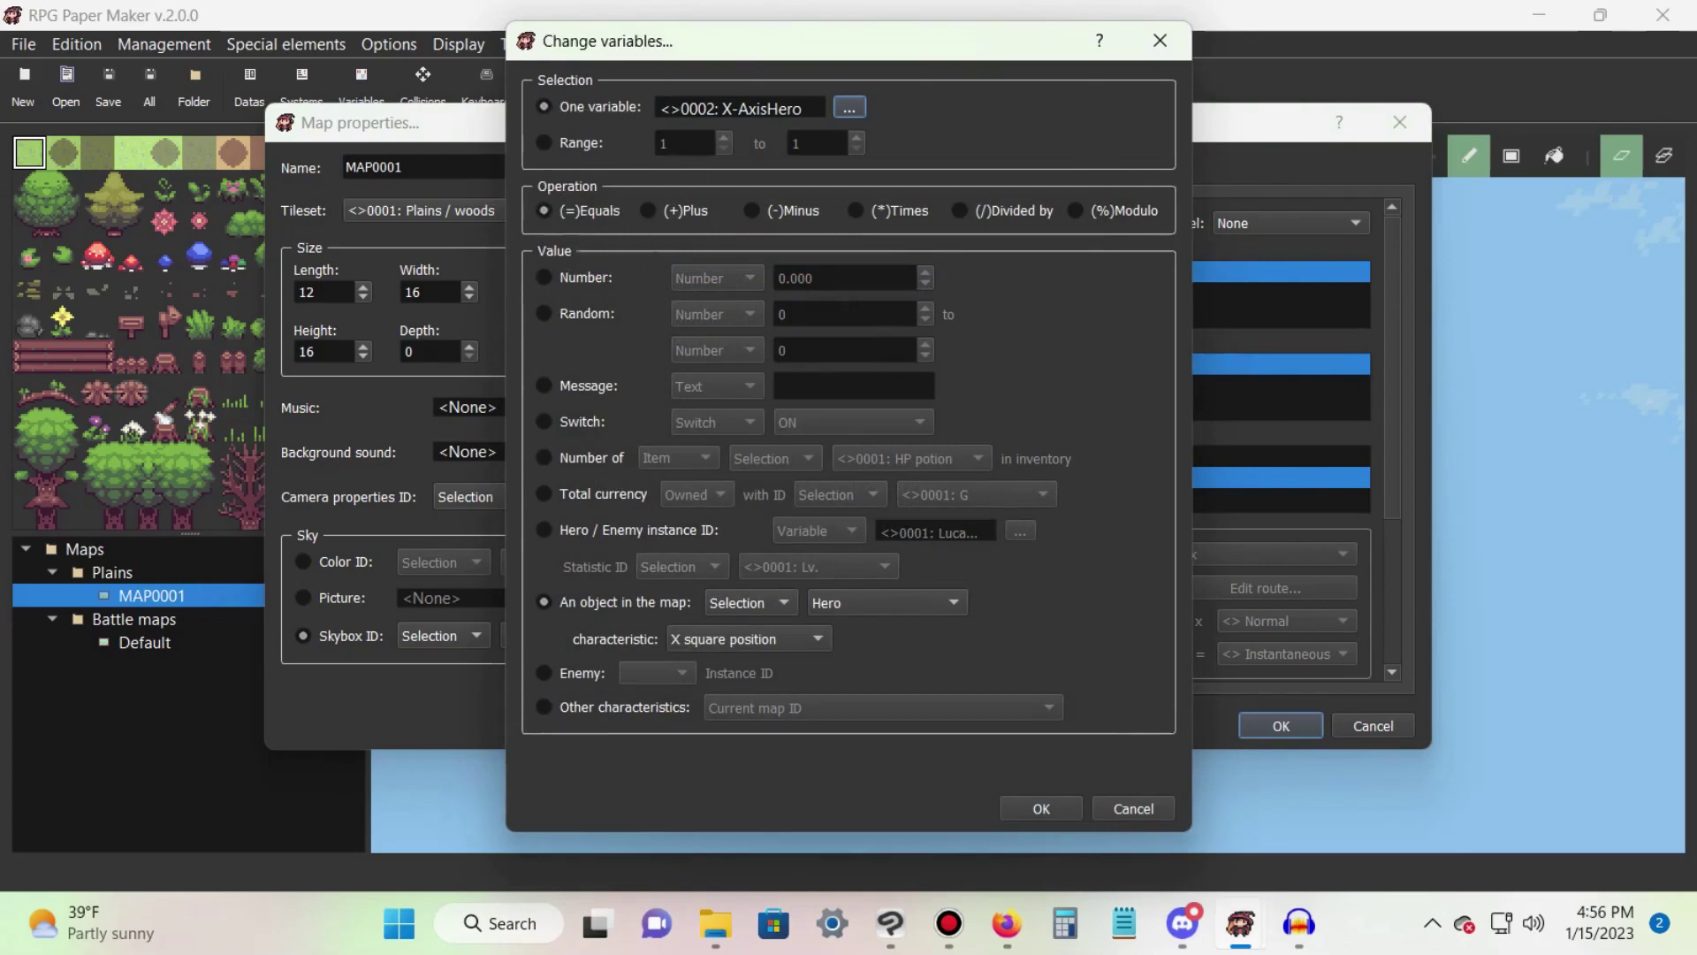
{"action": "key", "text": "ctrl"}
{"action": "key", "text": "ctrl"}
{"action": "key", "text": "Return"}
- Review the second Change variables command for X-AxisHero, checking its variable, operation and number
{"action": "left_click", "coordinate": [912, 325]}
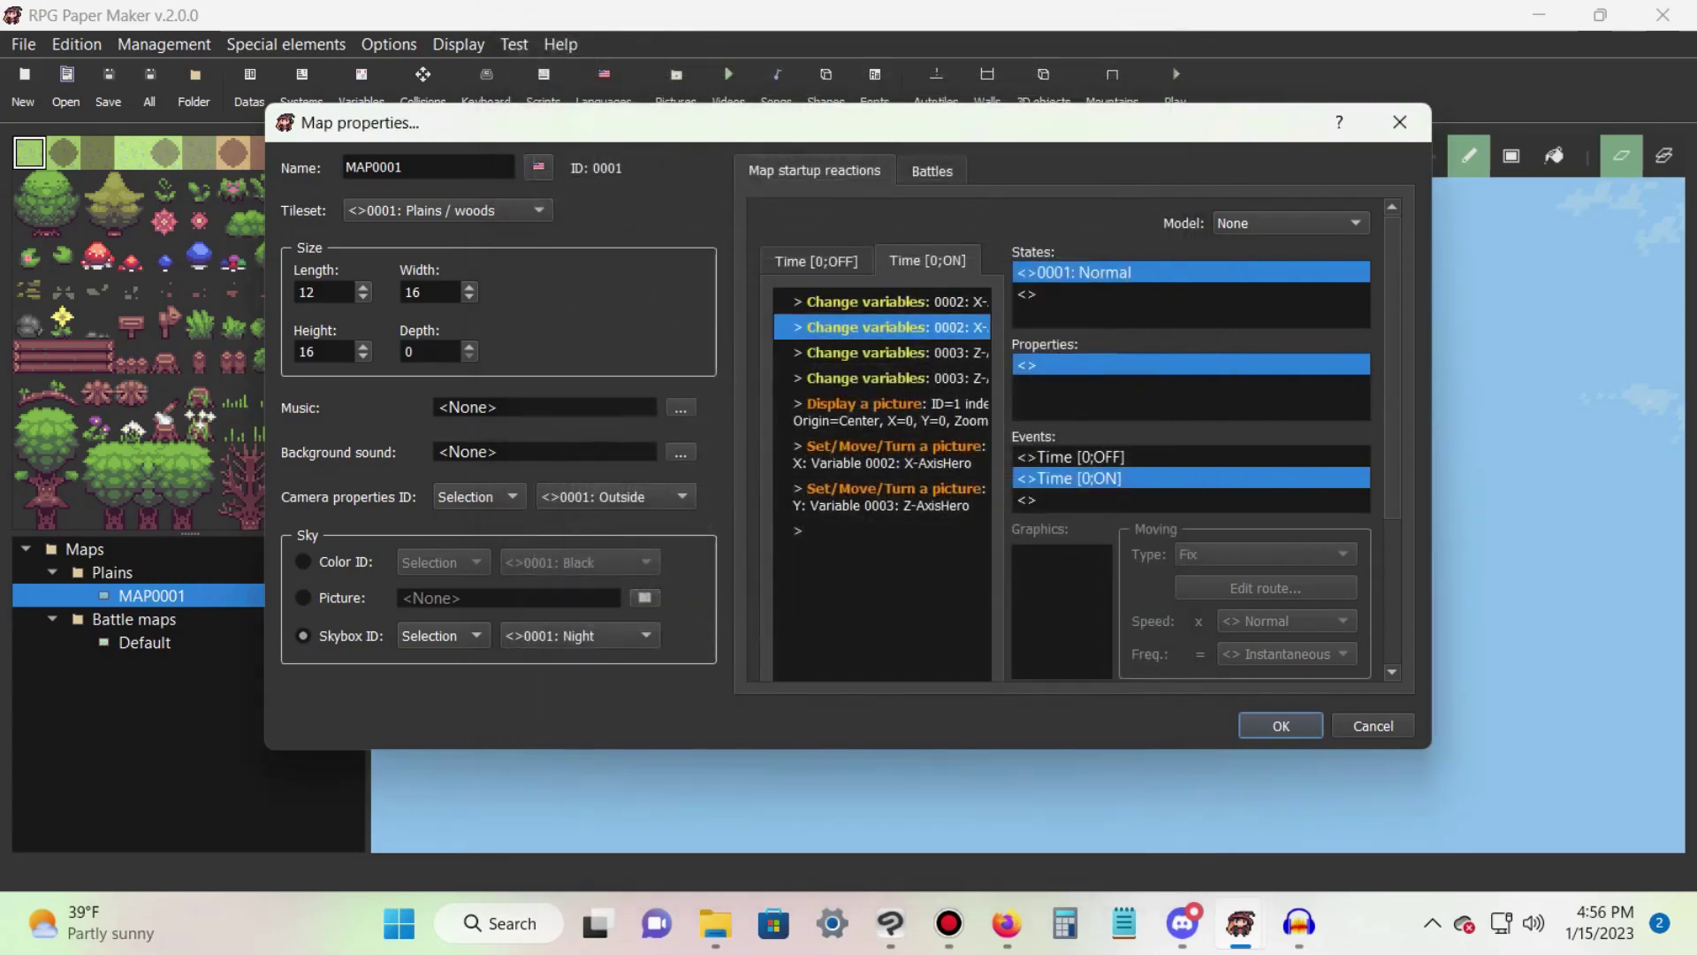
{"action": "key", "text": "ctrl"}
{"action": "double_click", "coordinate": [912, 325]}
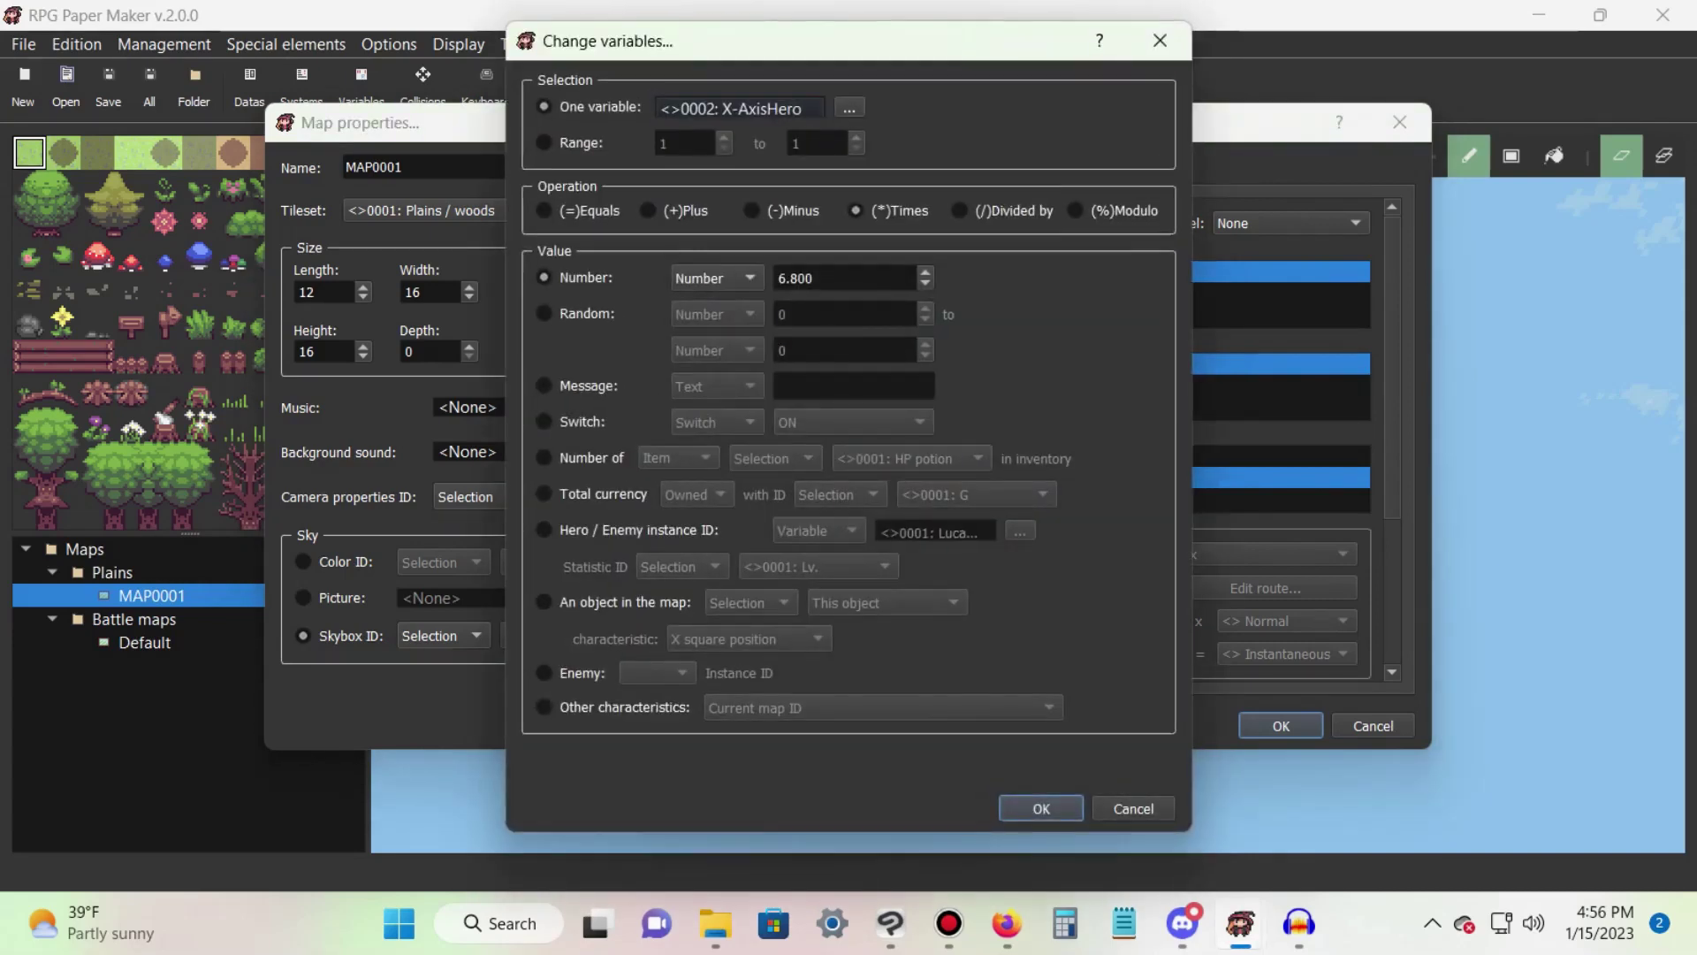
{"action": "double_click", "coordinate": [740, 108]}
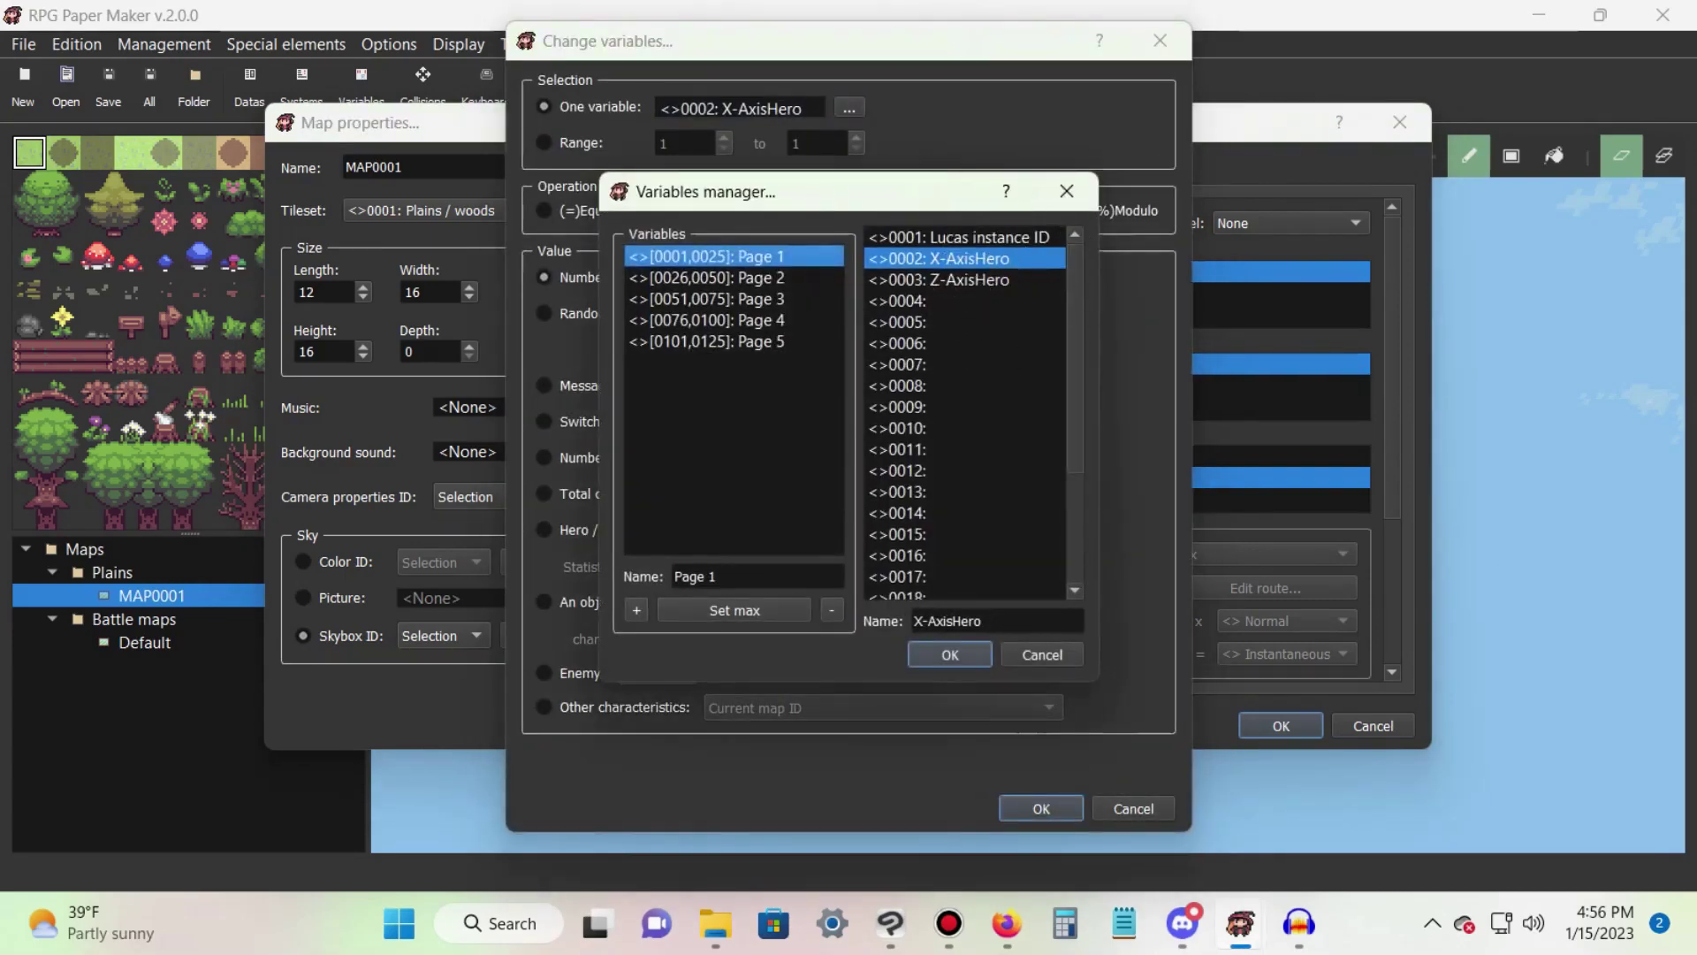
{"action": "key", "text": "Escape"}
{"action": "left_click", "coordinate": [846, 278]}
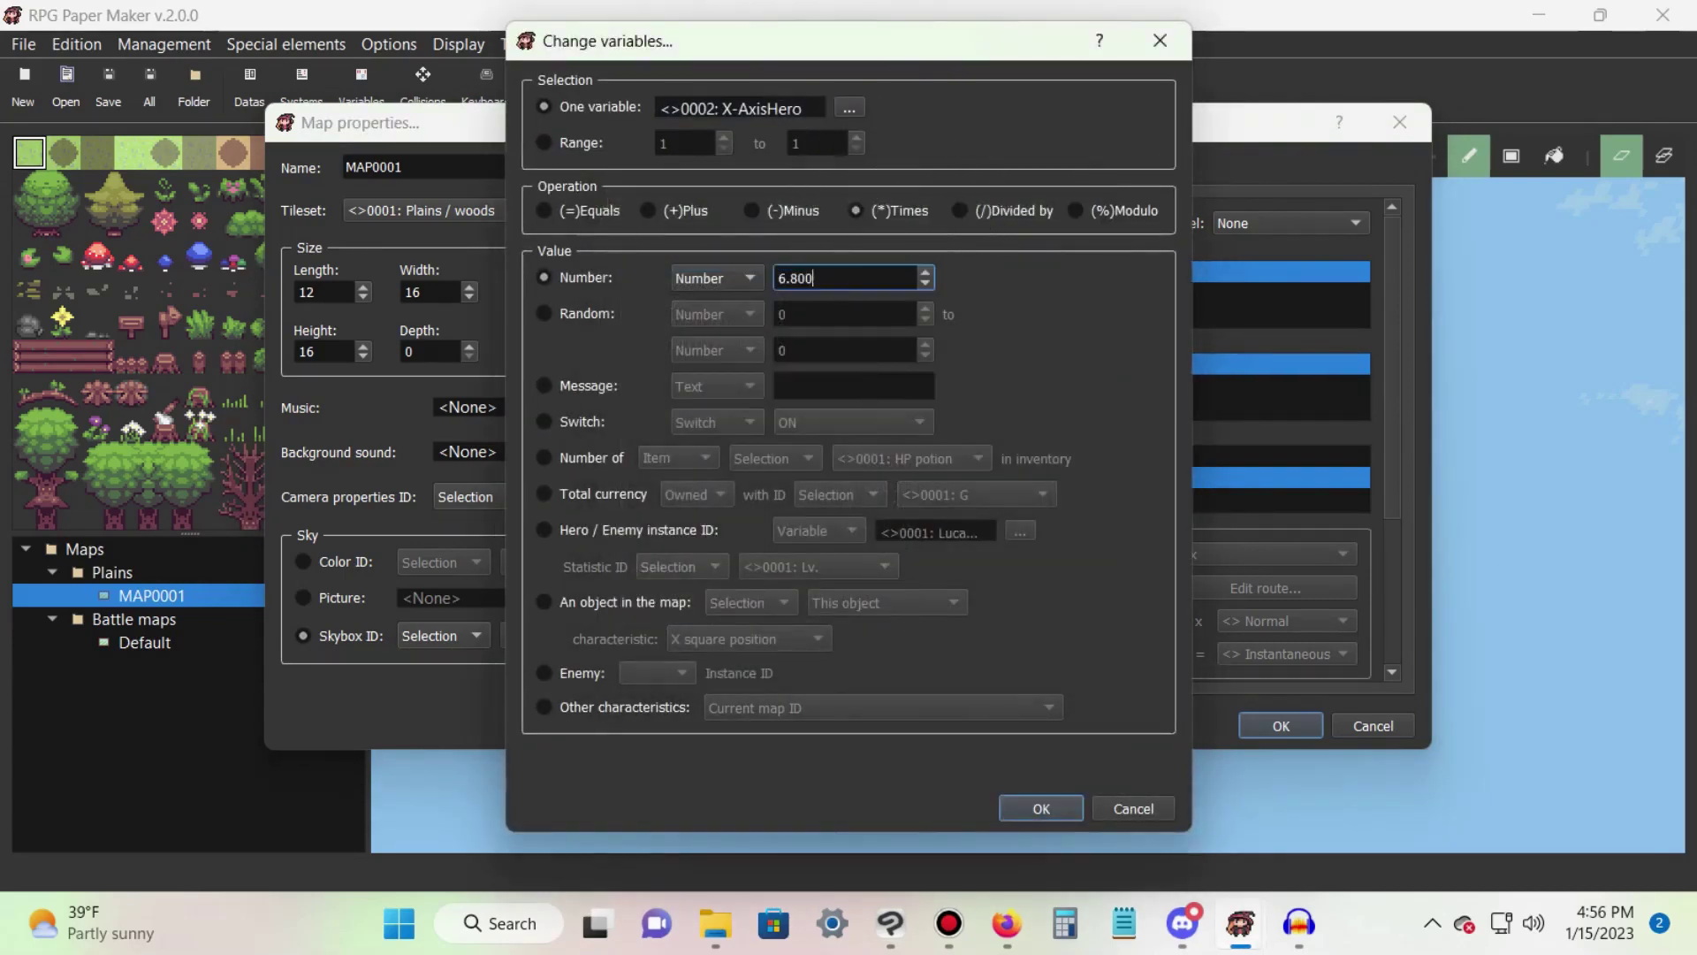
{"action": "key", "text": "Return"}
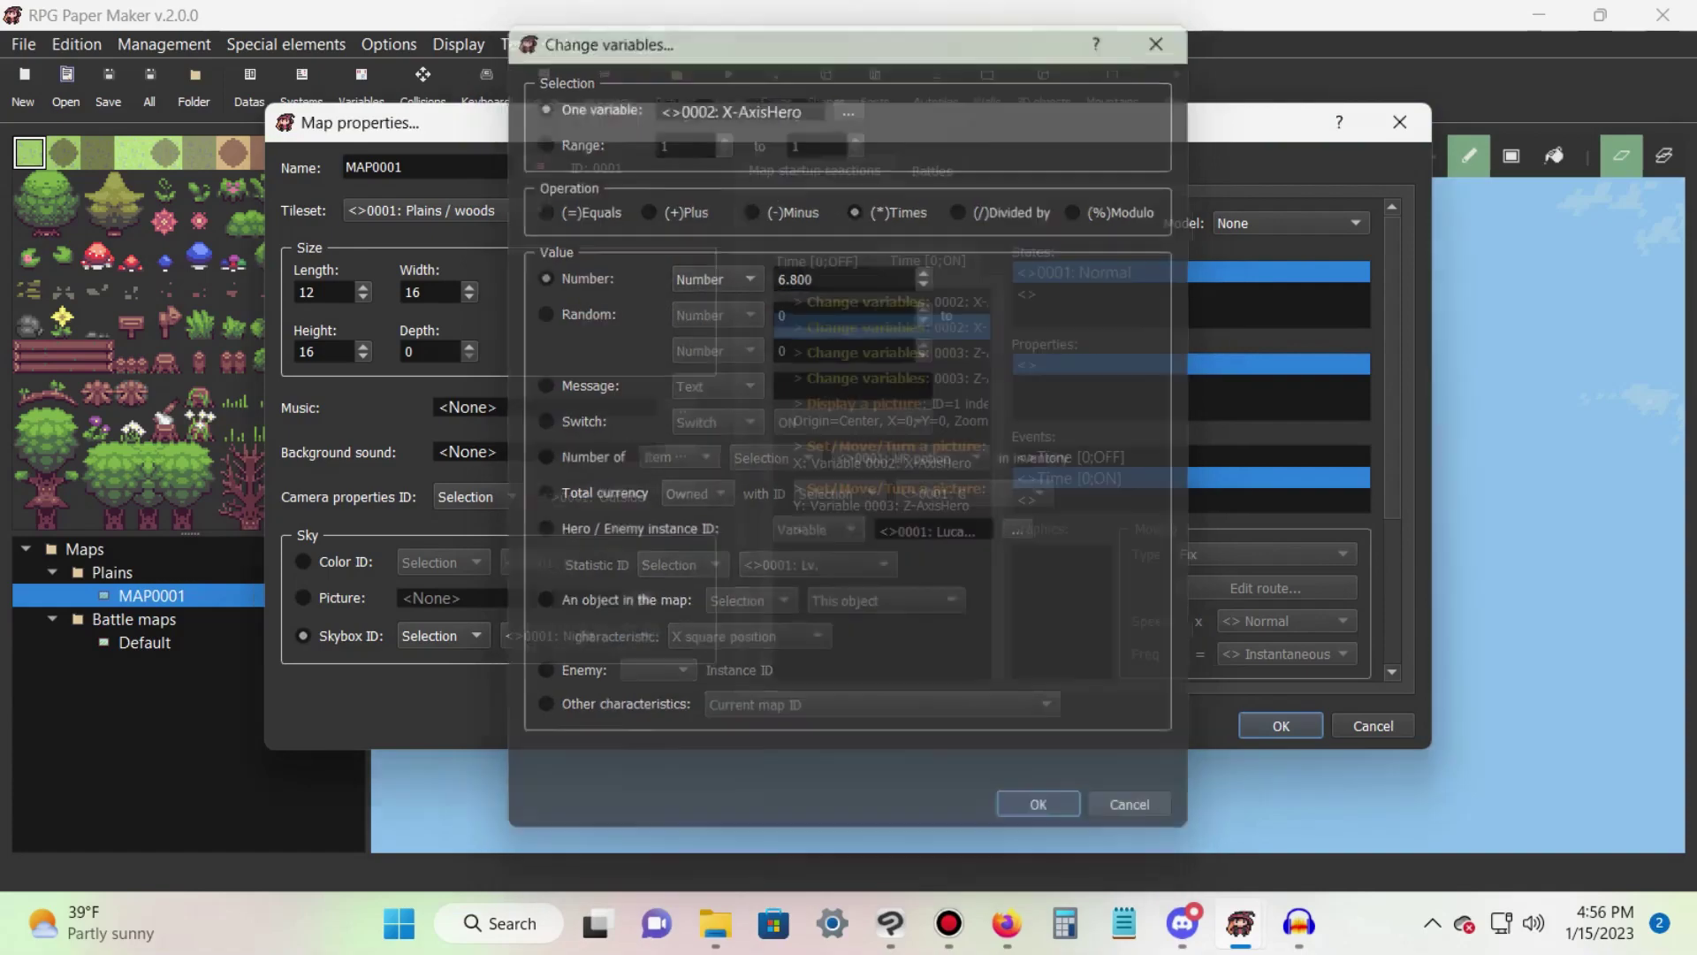
- Review the first Change variables command for Z-AxisHero, checking its variable and the hero characteristic it reads
{"action": "left_click", "coordinate": [897, 352]}
{"action": "double_click", "coordinate": [898, 352]}
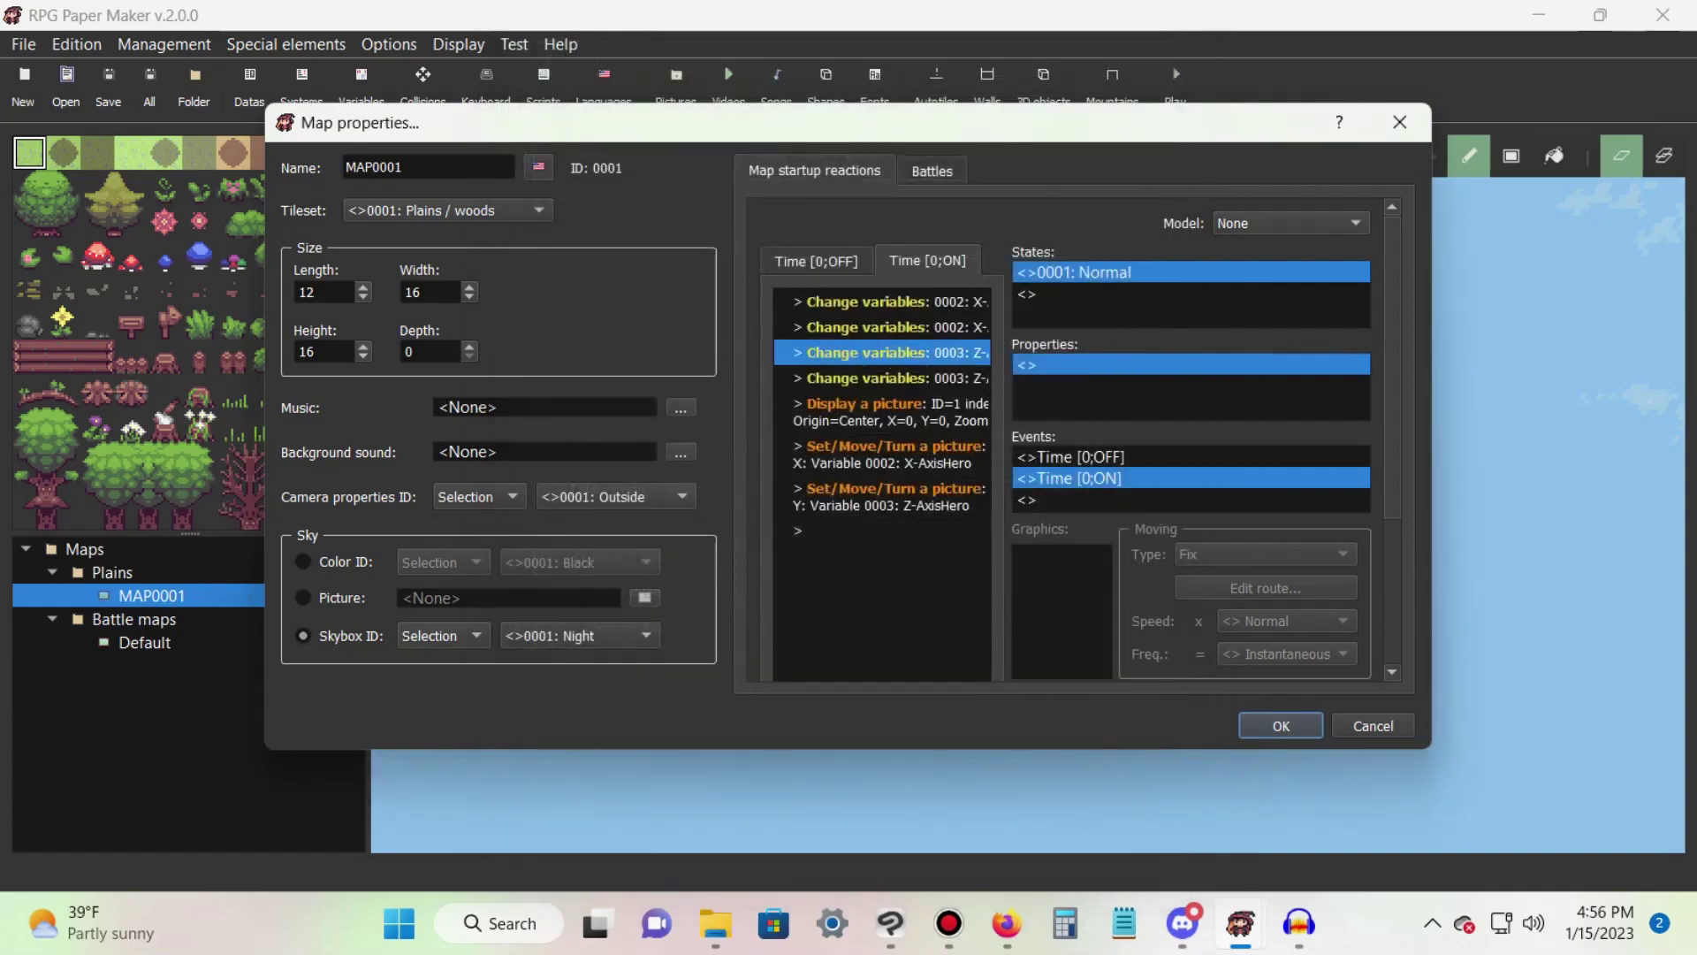
{"action": "double_click", "coordinate": [741, 108]}
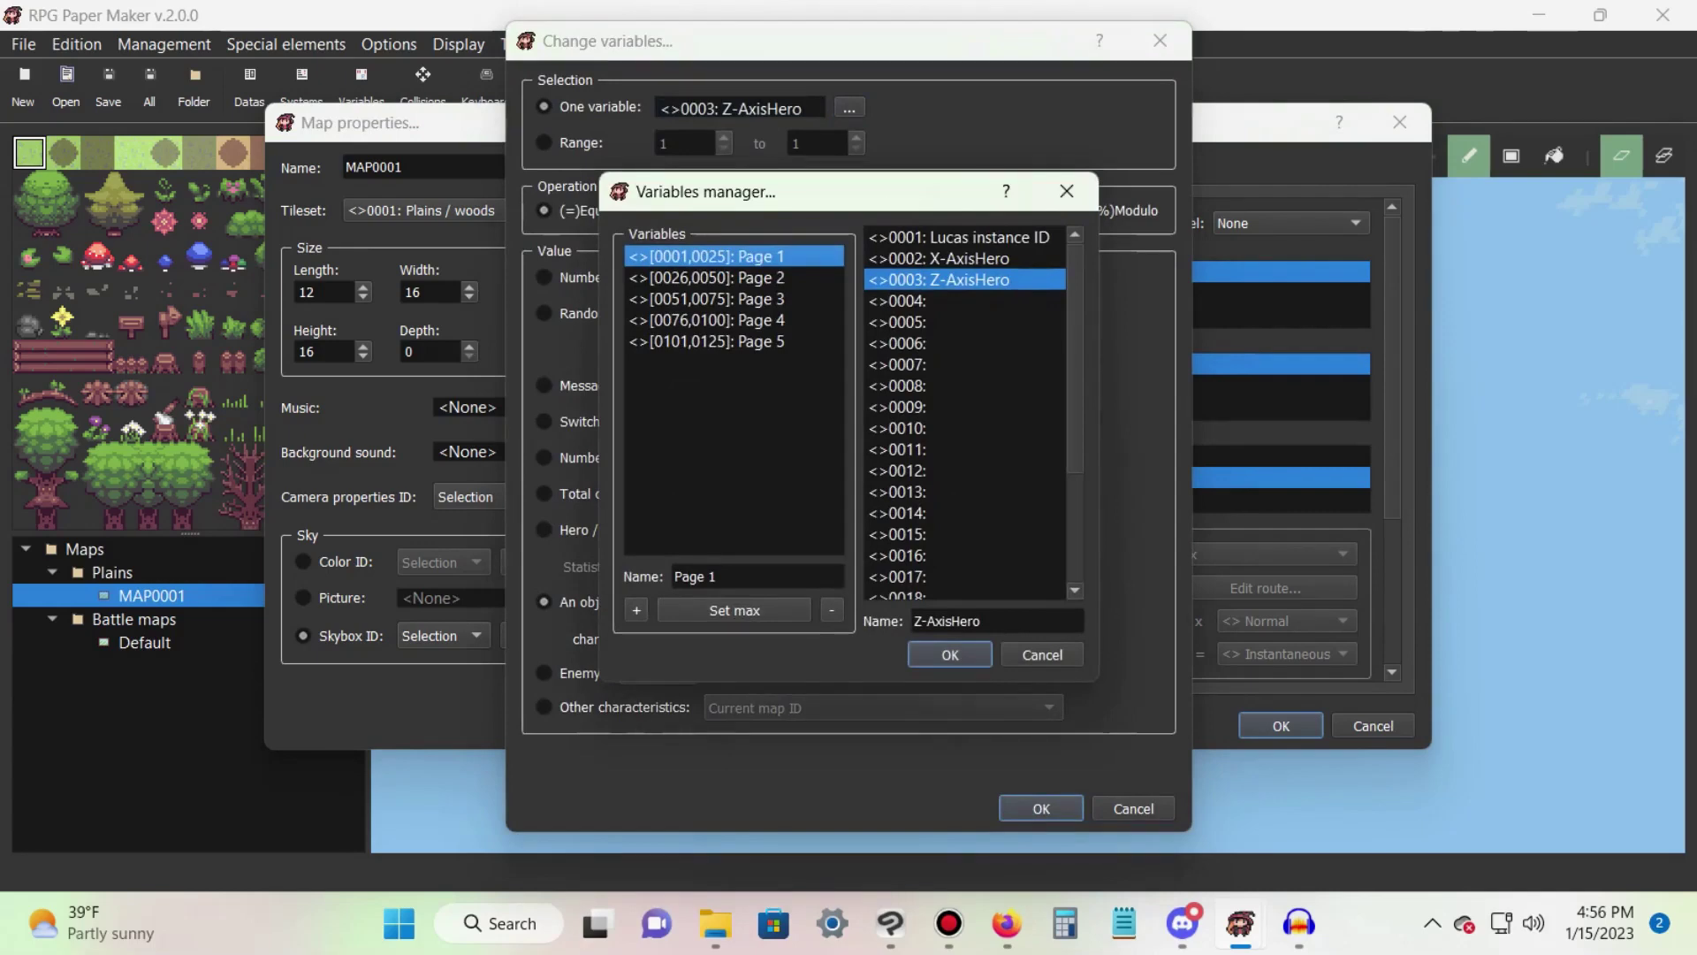
{"action": "key", "text": "Return"}
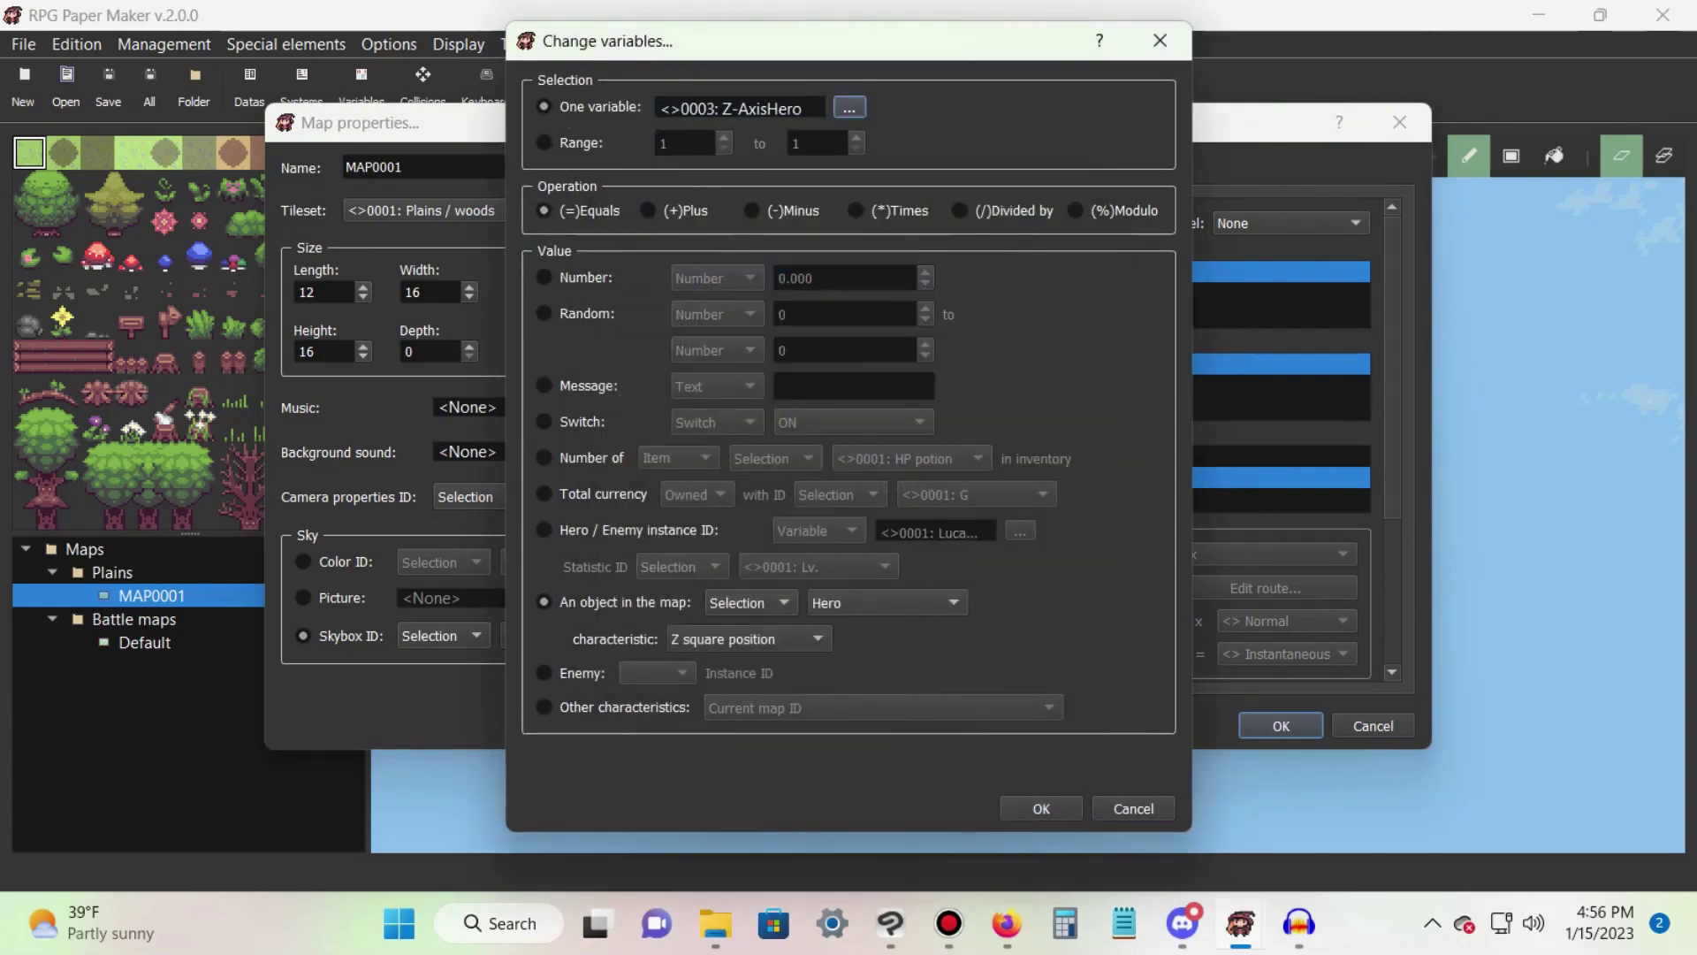
{"action": "left_click", "coordinate": [1041, 808]}
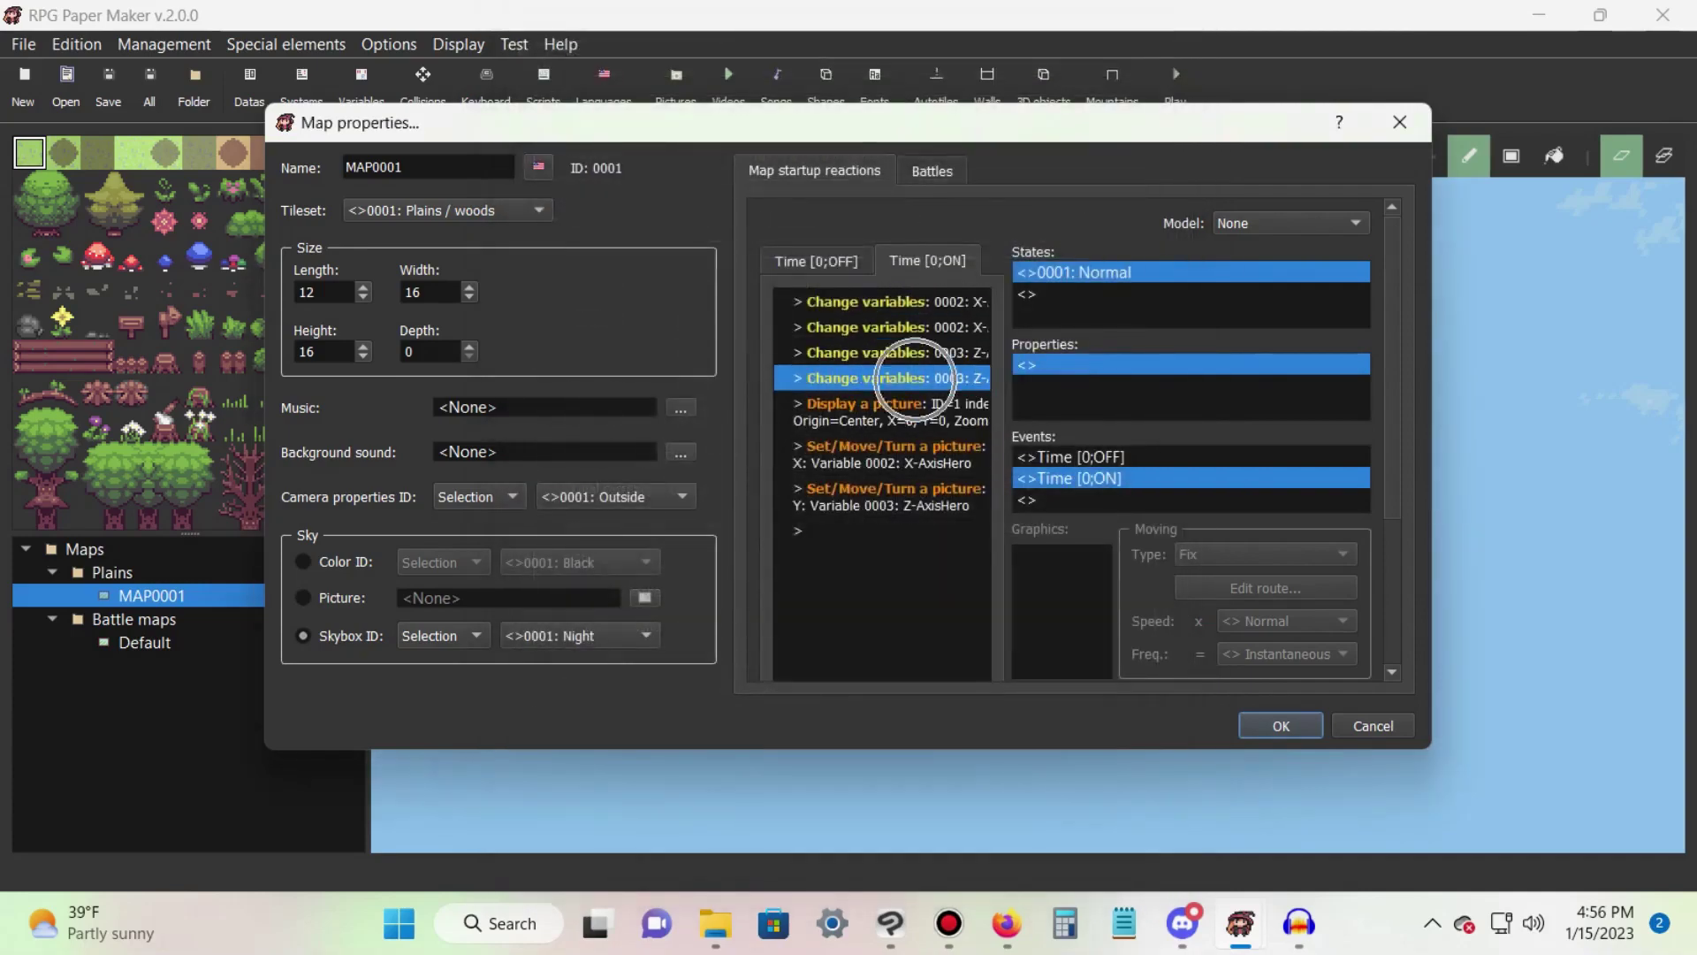
- Review the second Change variables command for Z-AxisHero, checking its variable, operation and number
{"action": "double_click", "coordinate": [916, 380]}
{"action": "left_click", "coordinate": [848, 107]}
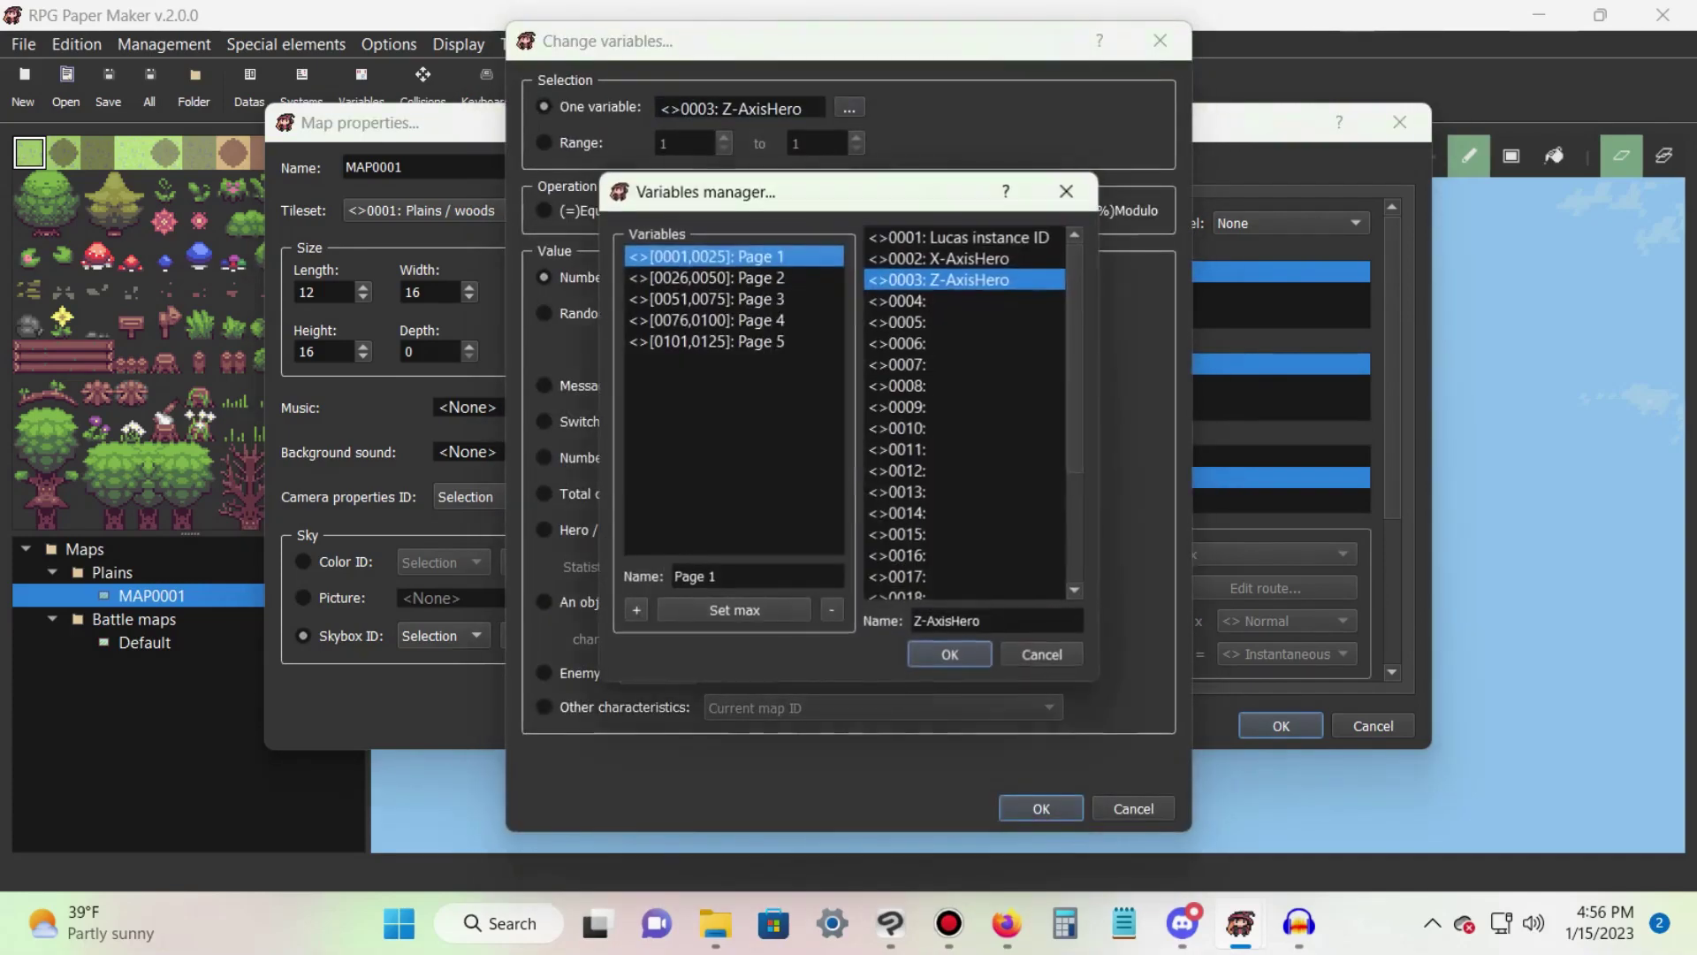
{"action": "left_click", "coordinate": [950, 652]}
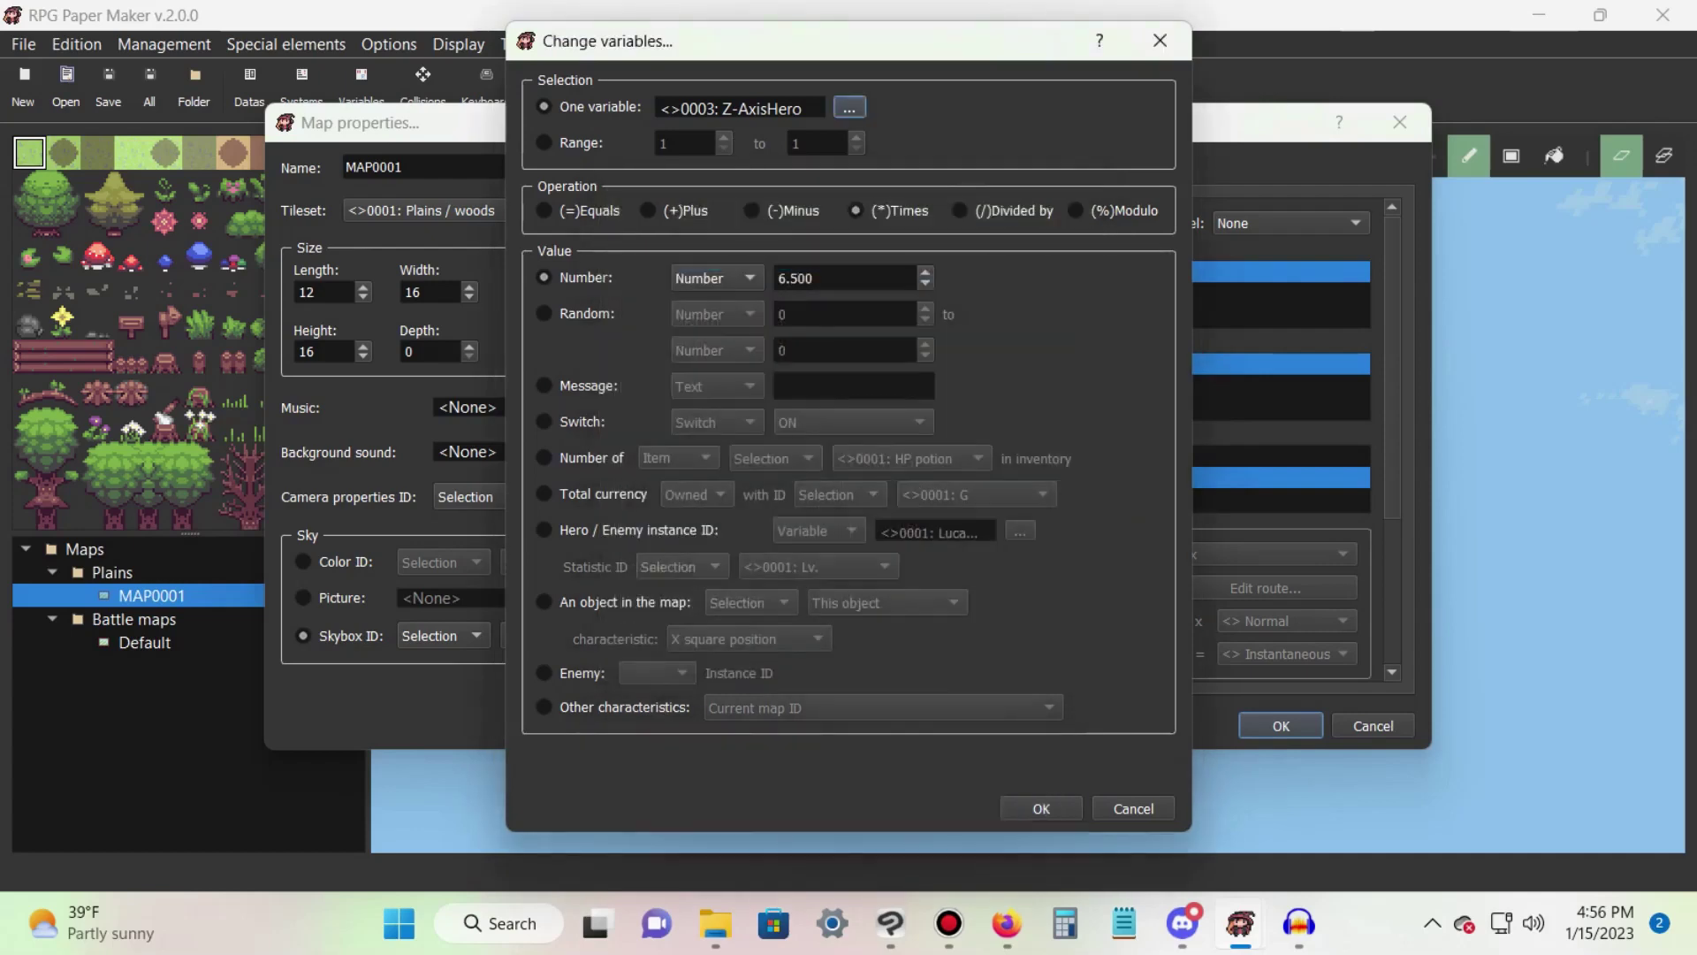
{"action": "left_click", "coordinate": [842, 278]}
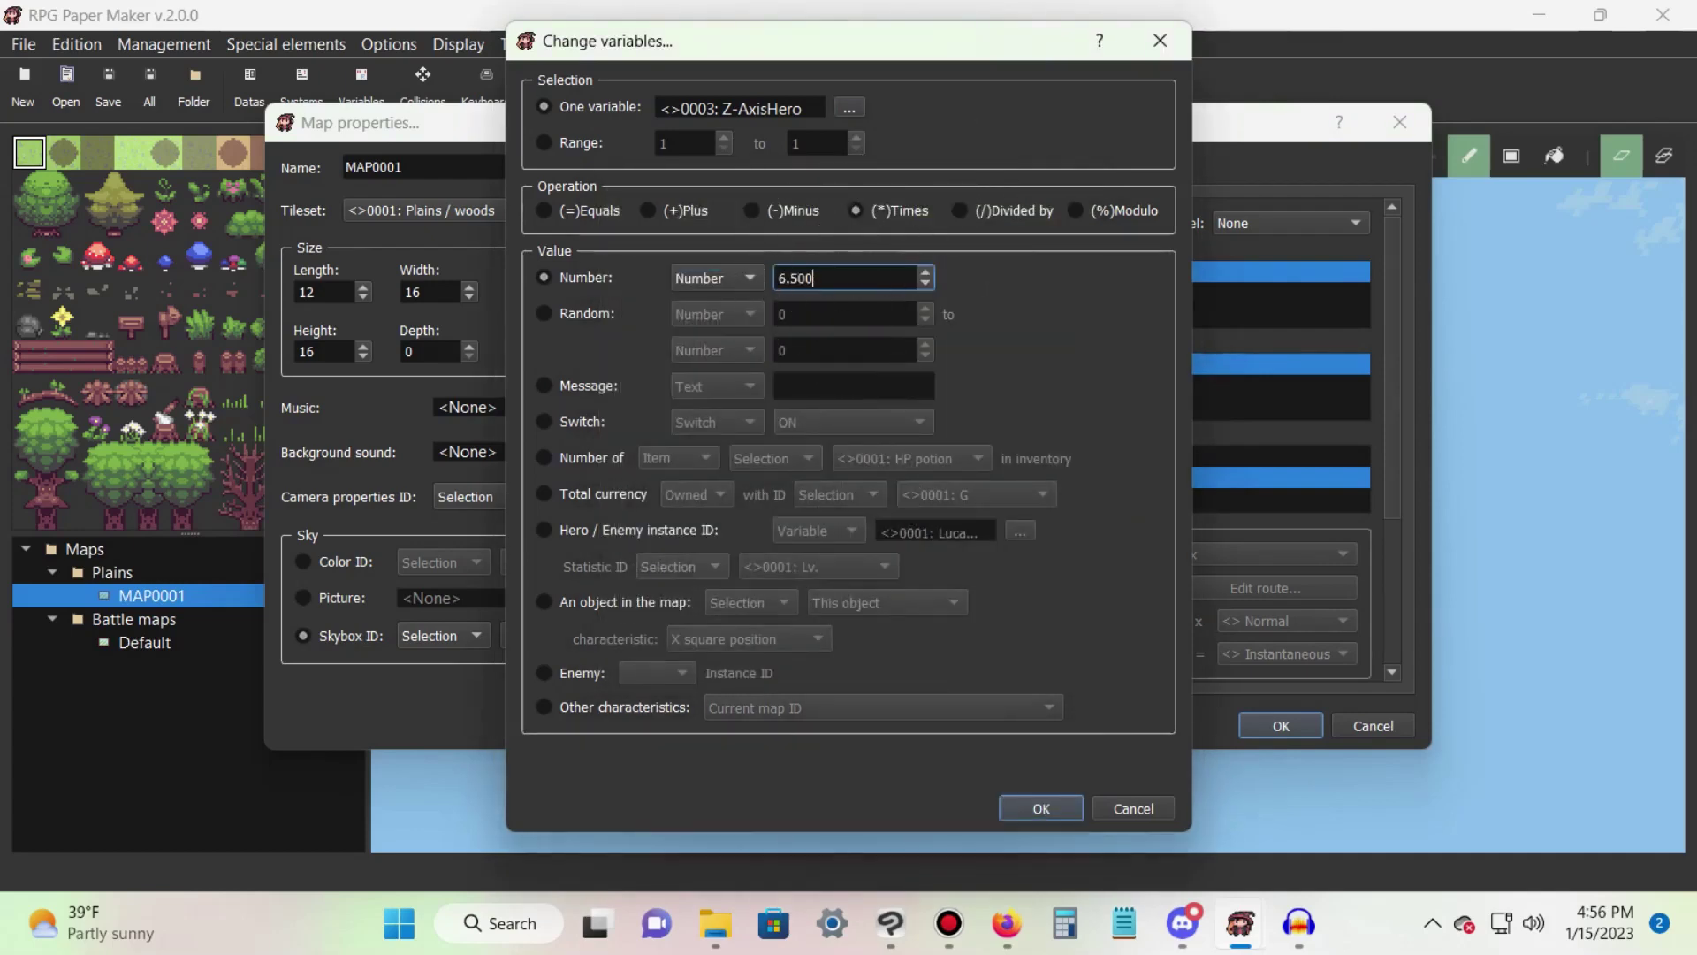
{"action": "key", "text": "Return"}
- Review the Display a picture command in the Time [0;ON] reaction, checking its image, index, origin and coordinates
{"action": "left_click", "coordinate": [883, 412]}
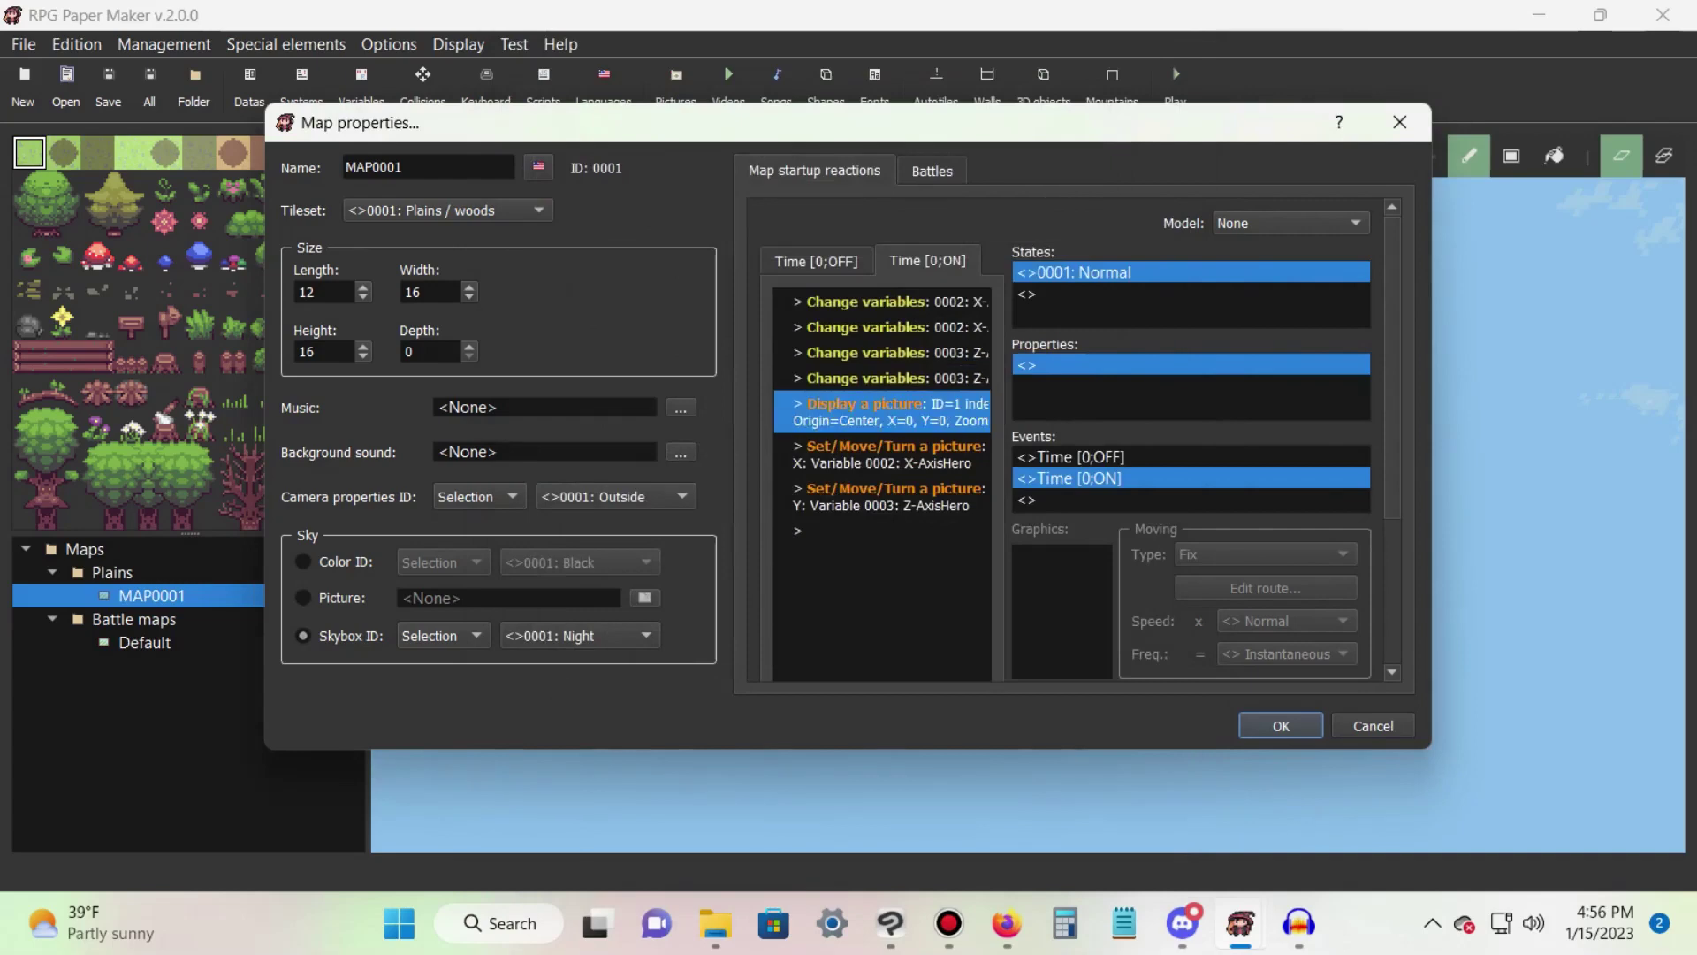
{"action": "double_click", "coordinate": [905, 404]}
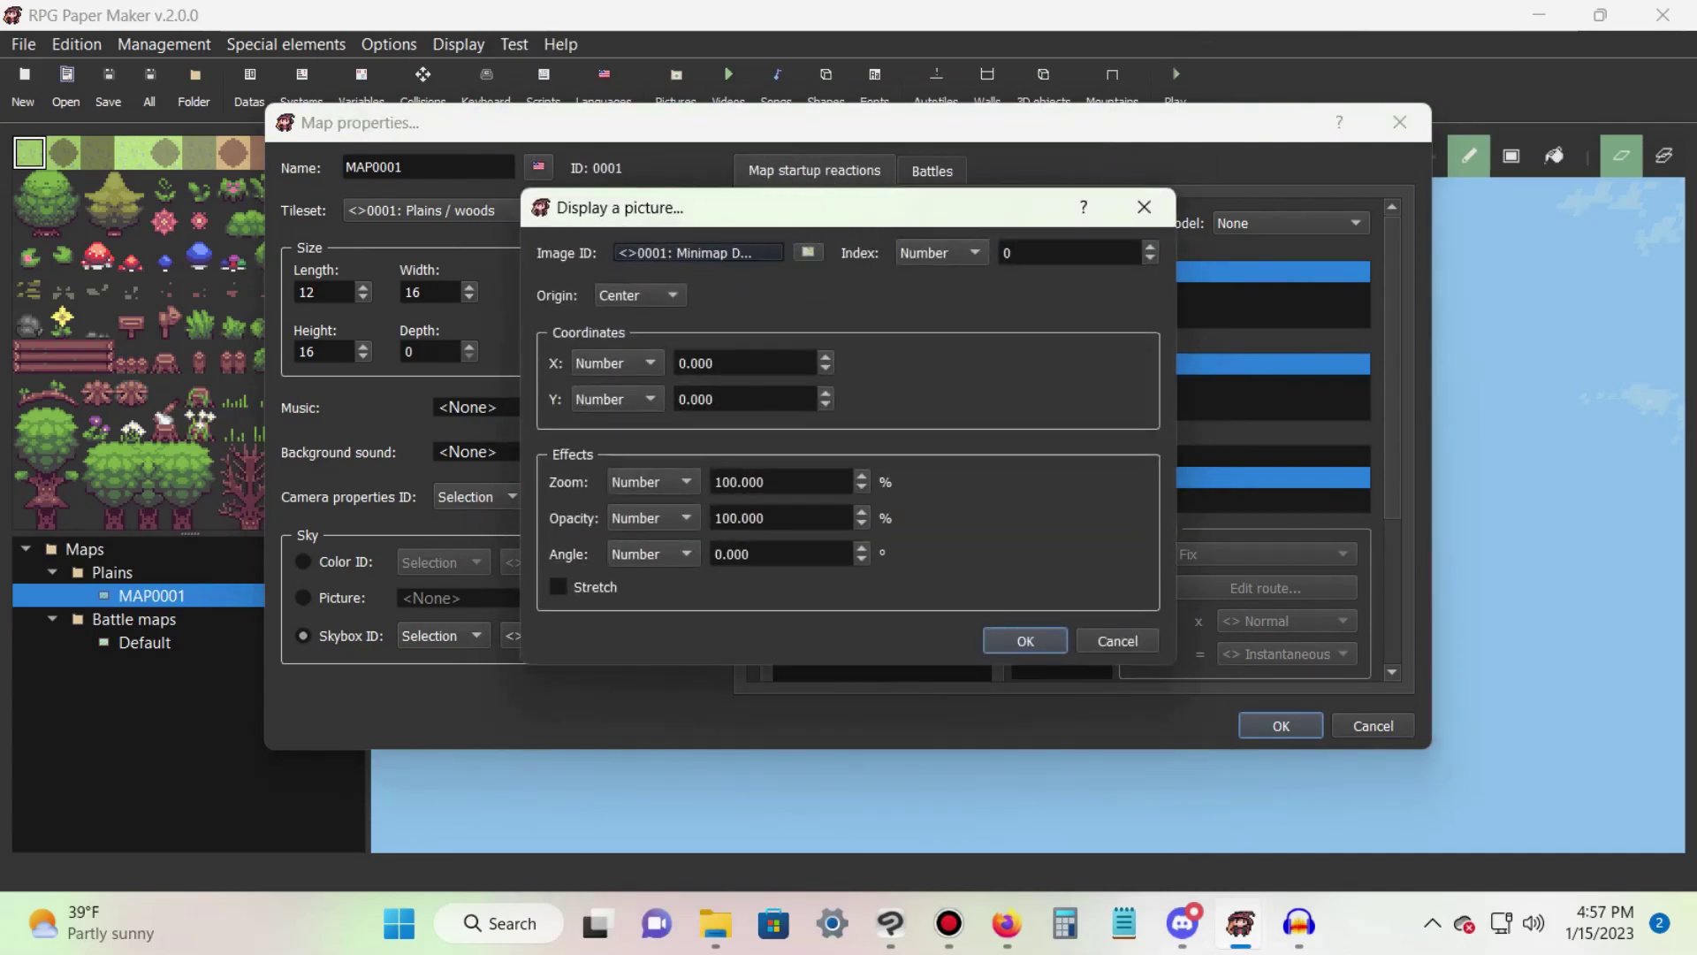
{"action": "left_click", "coordinate": [1059, 250]}
{"action": "key", "text": "ctrl"}
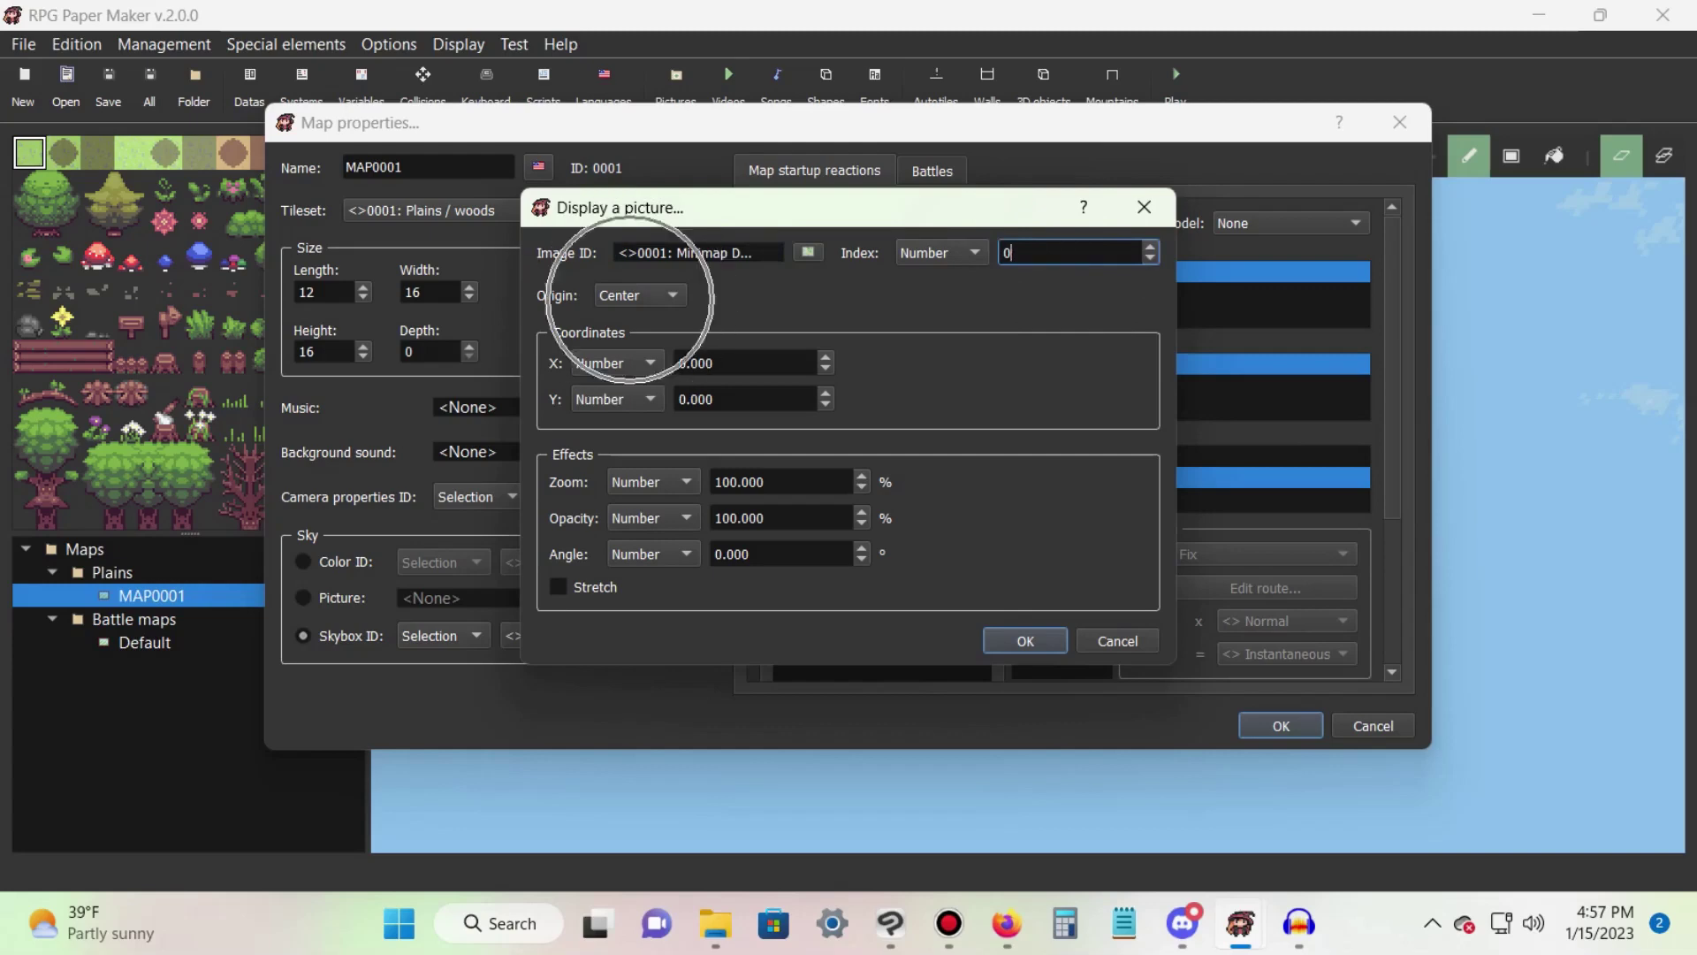
{"action": "key", "text": "Return"}
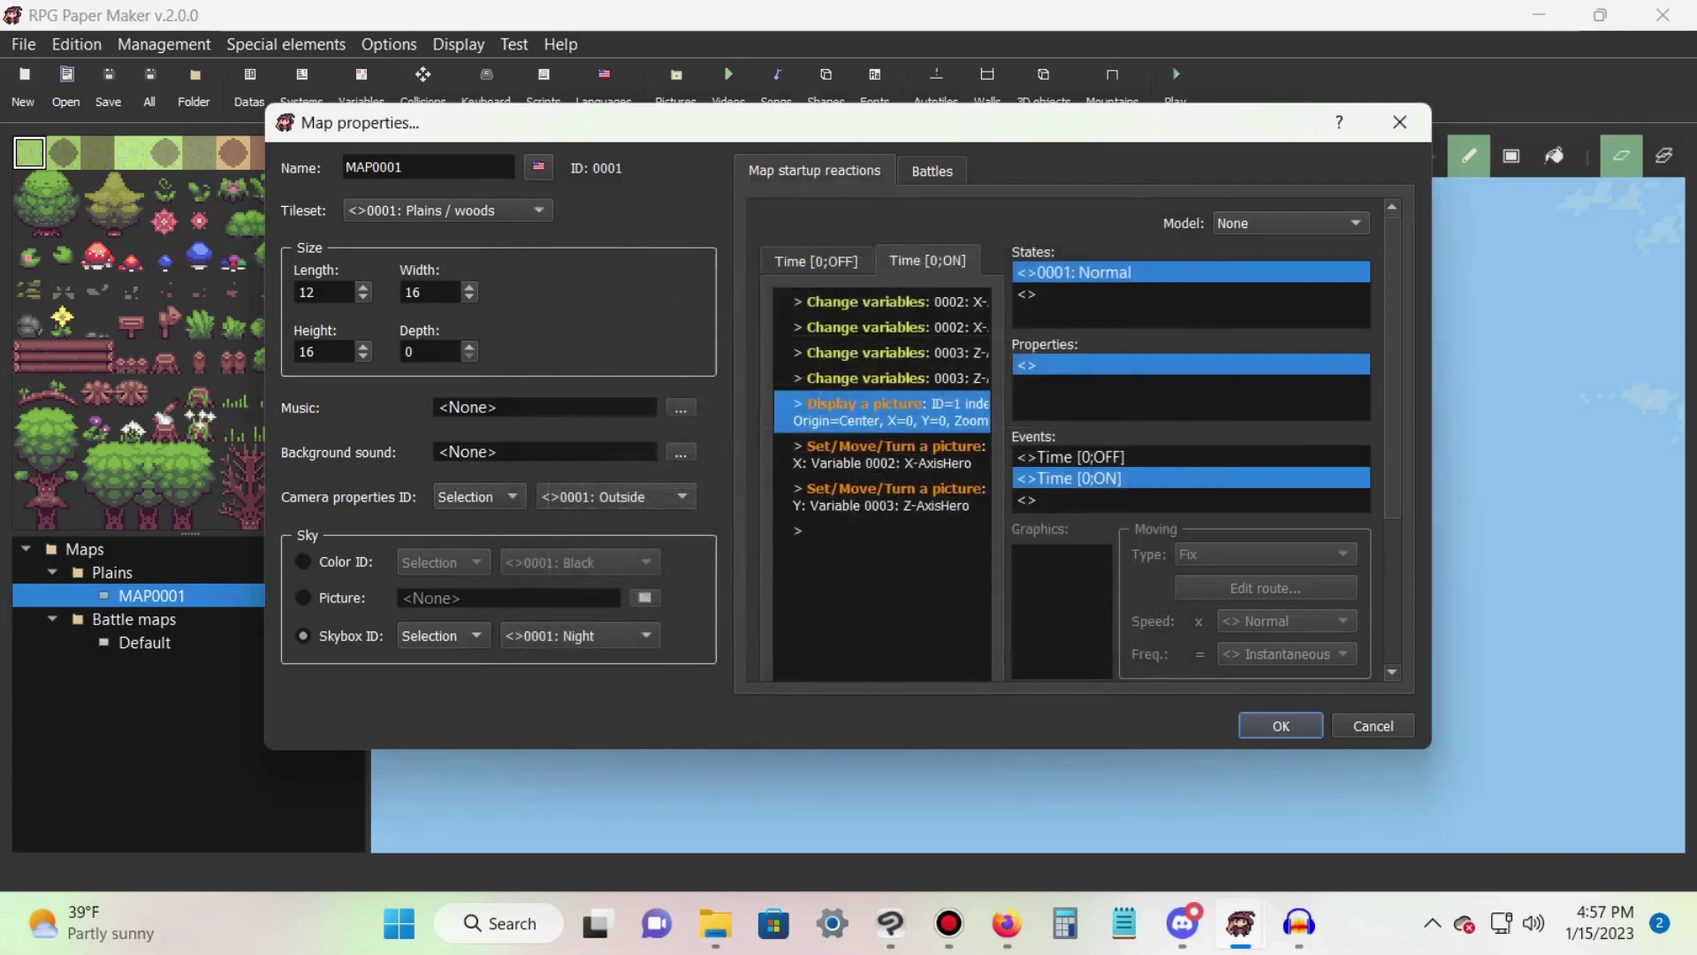
- Review the first Set/Move/Turn a picture command, checking its image index and the variable that drives the X movement
{"action": "left_click", "coordinate": [883, 454]}
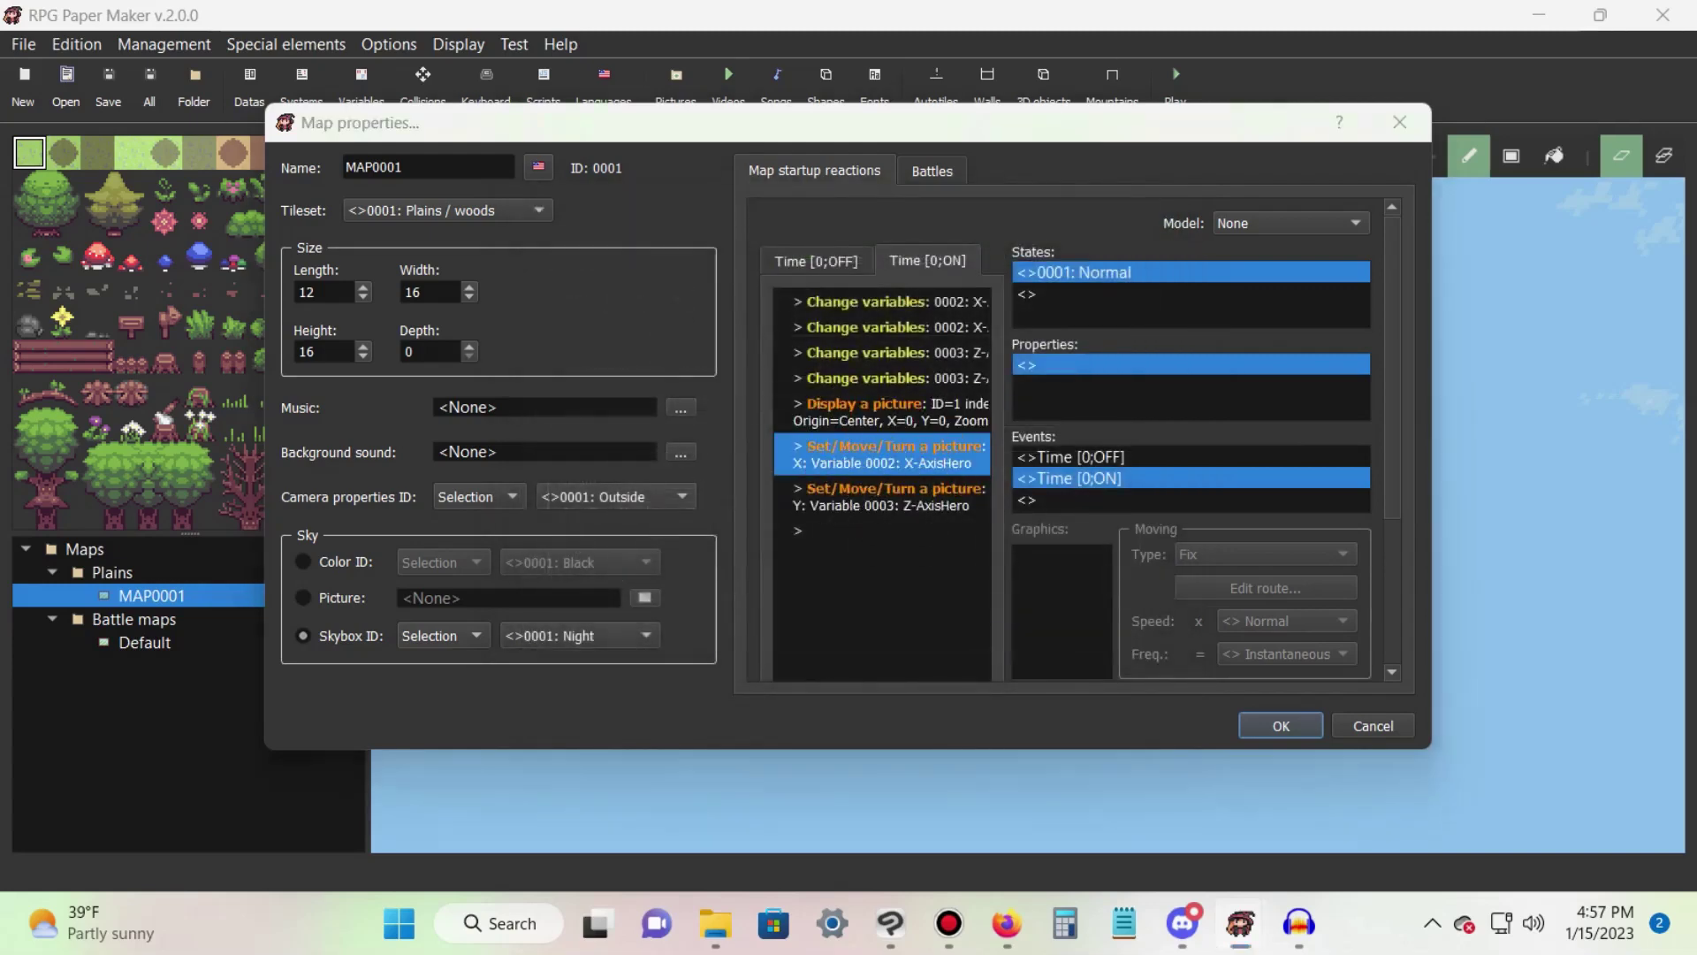
{"action": "double_click", "coordinate": [884, 455]}
{"action": "left_click", "coordinate": [889, 252]}
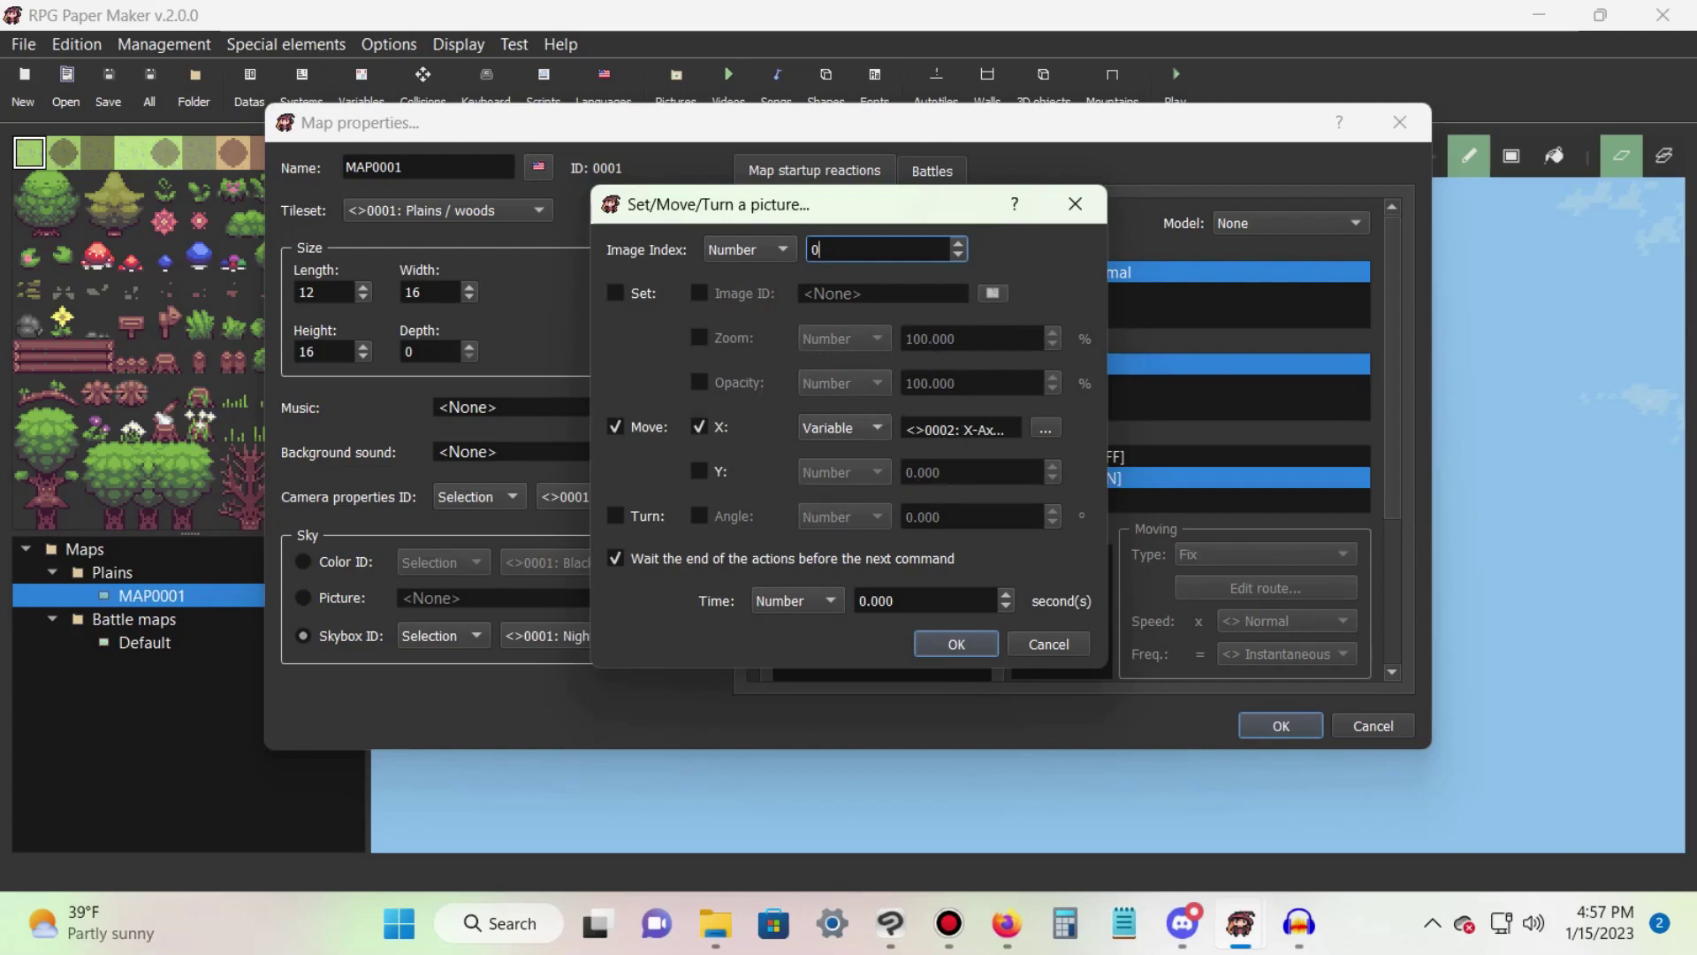
{"action": "left_click", "coordinate": [842, 428]}
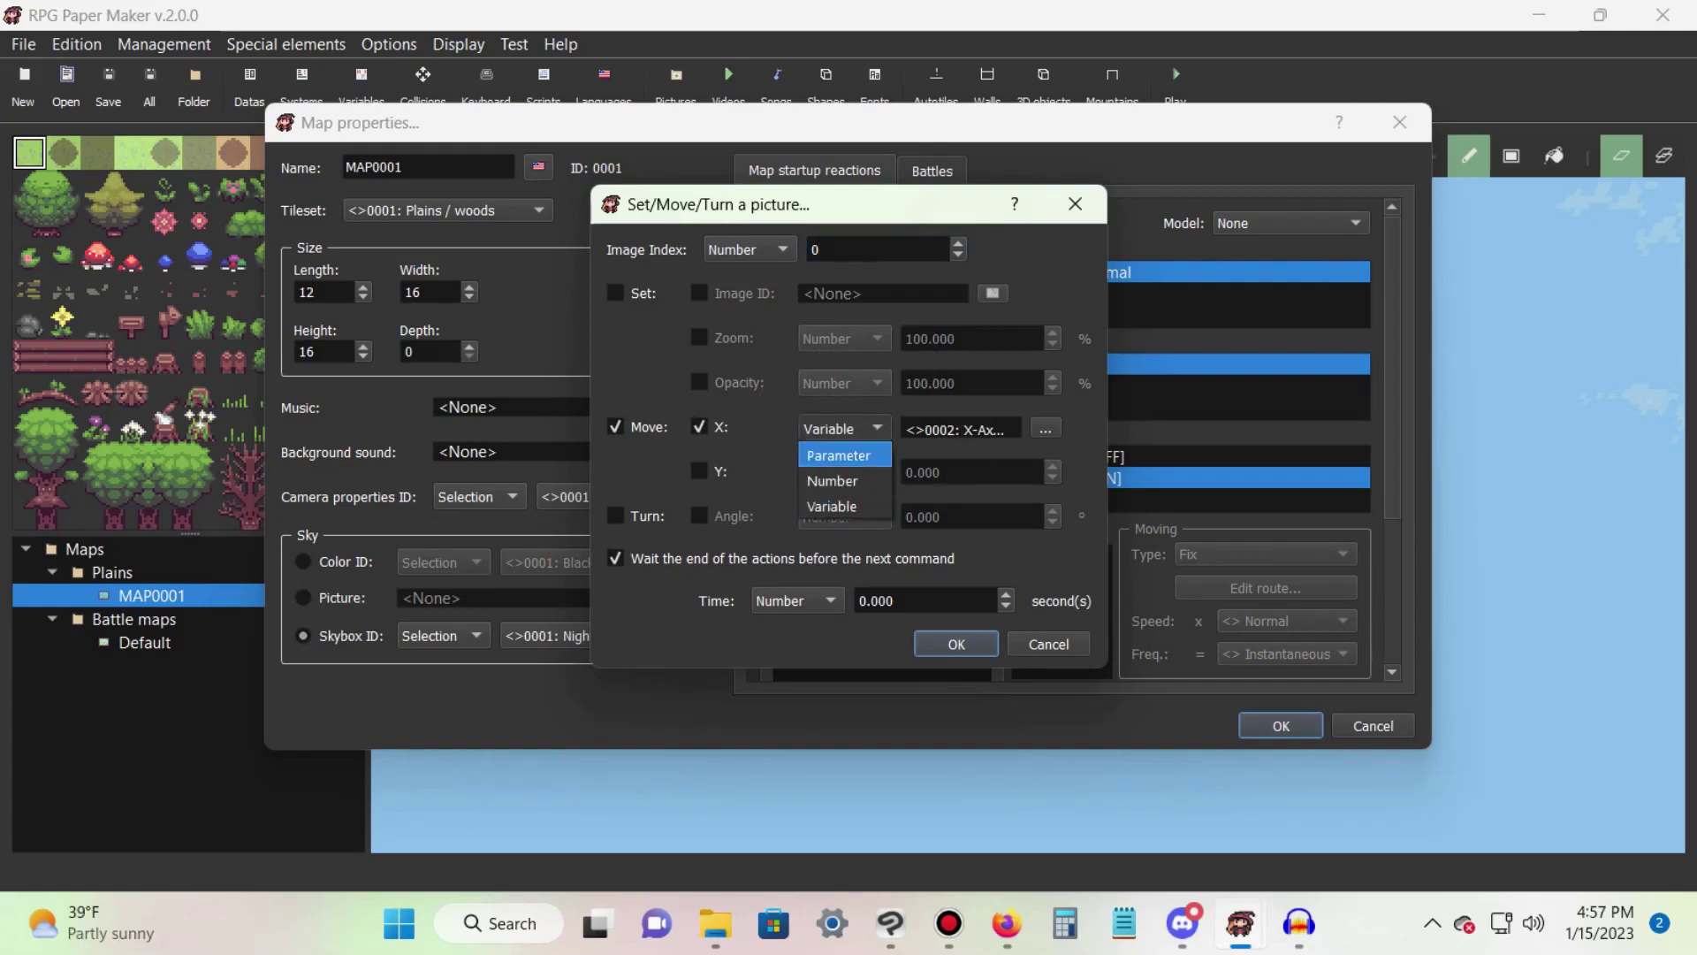
{"action": "left_click", "coordinate": [844, 429]}
{"action": "left_click", "coordinate": [1046, 429]}
{"action": "double_click", "coordinate": [982, 257]}
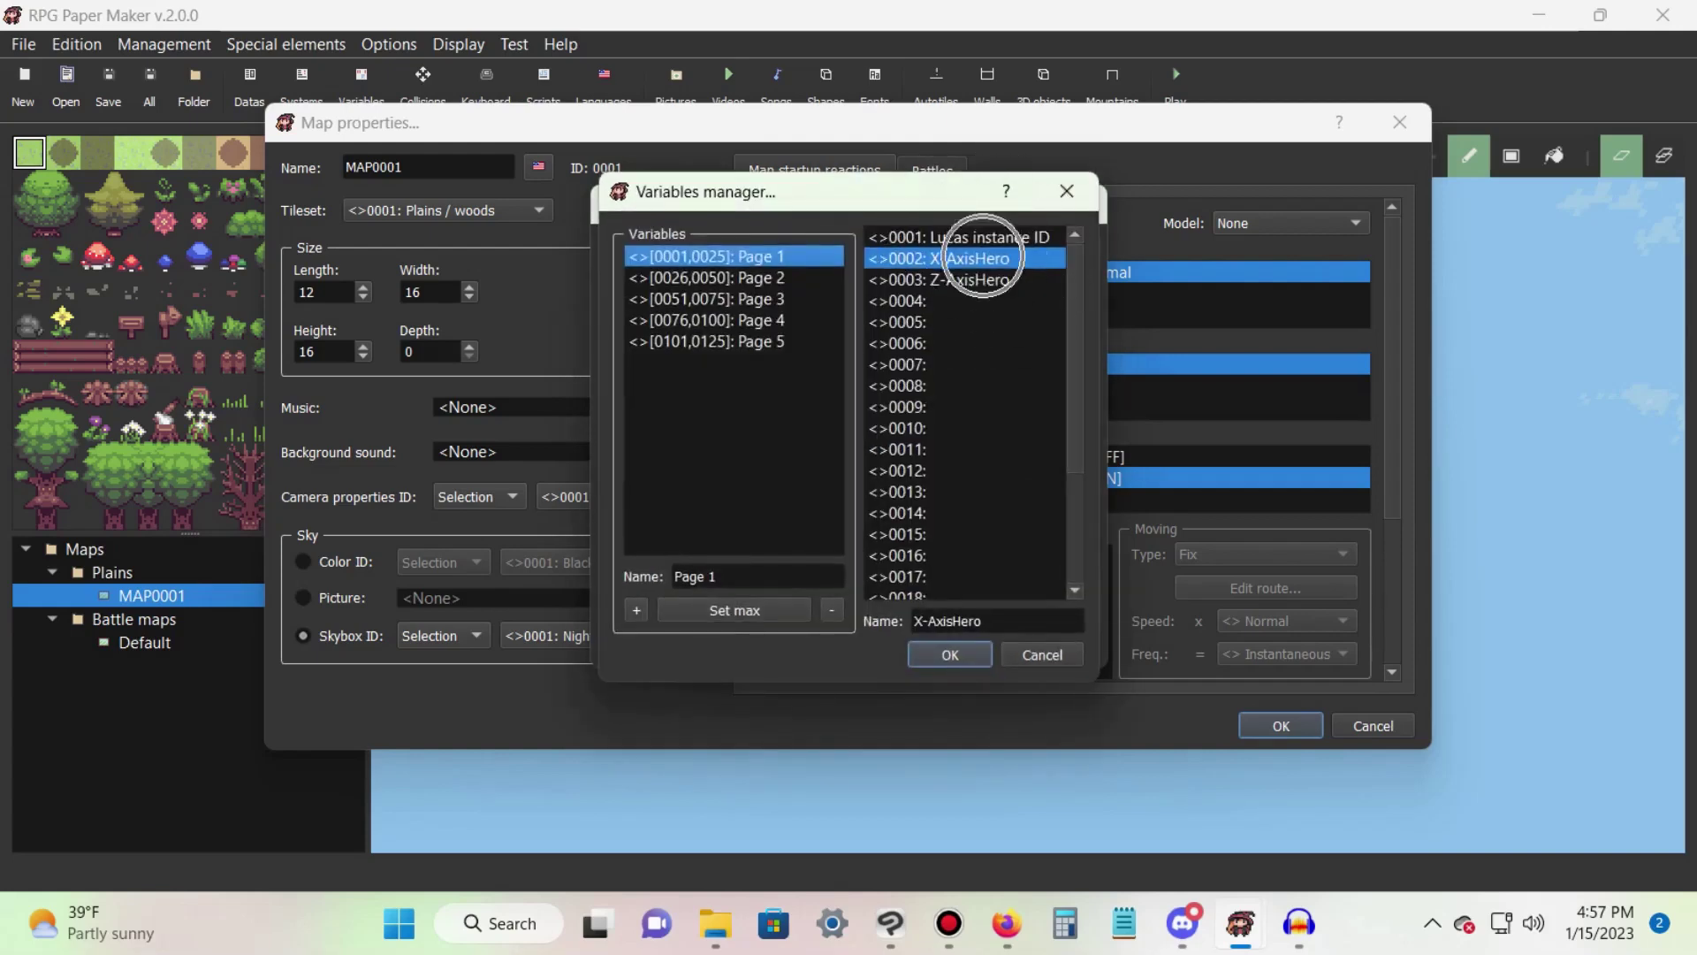
{"action": "left_click", "coordinate": [956, 644]}
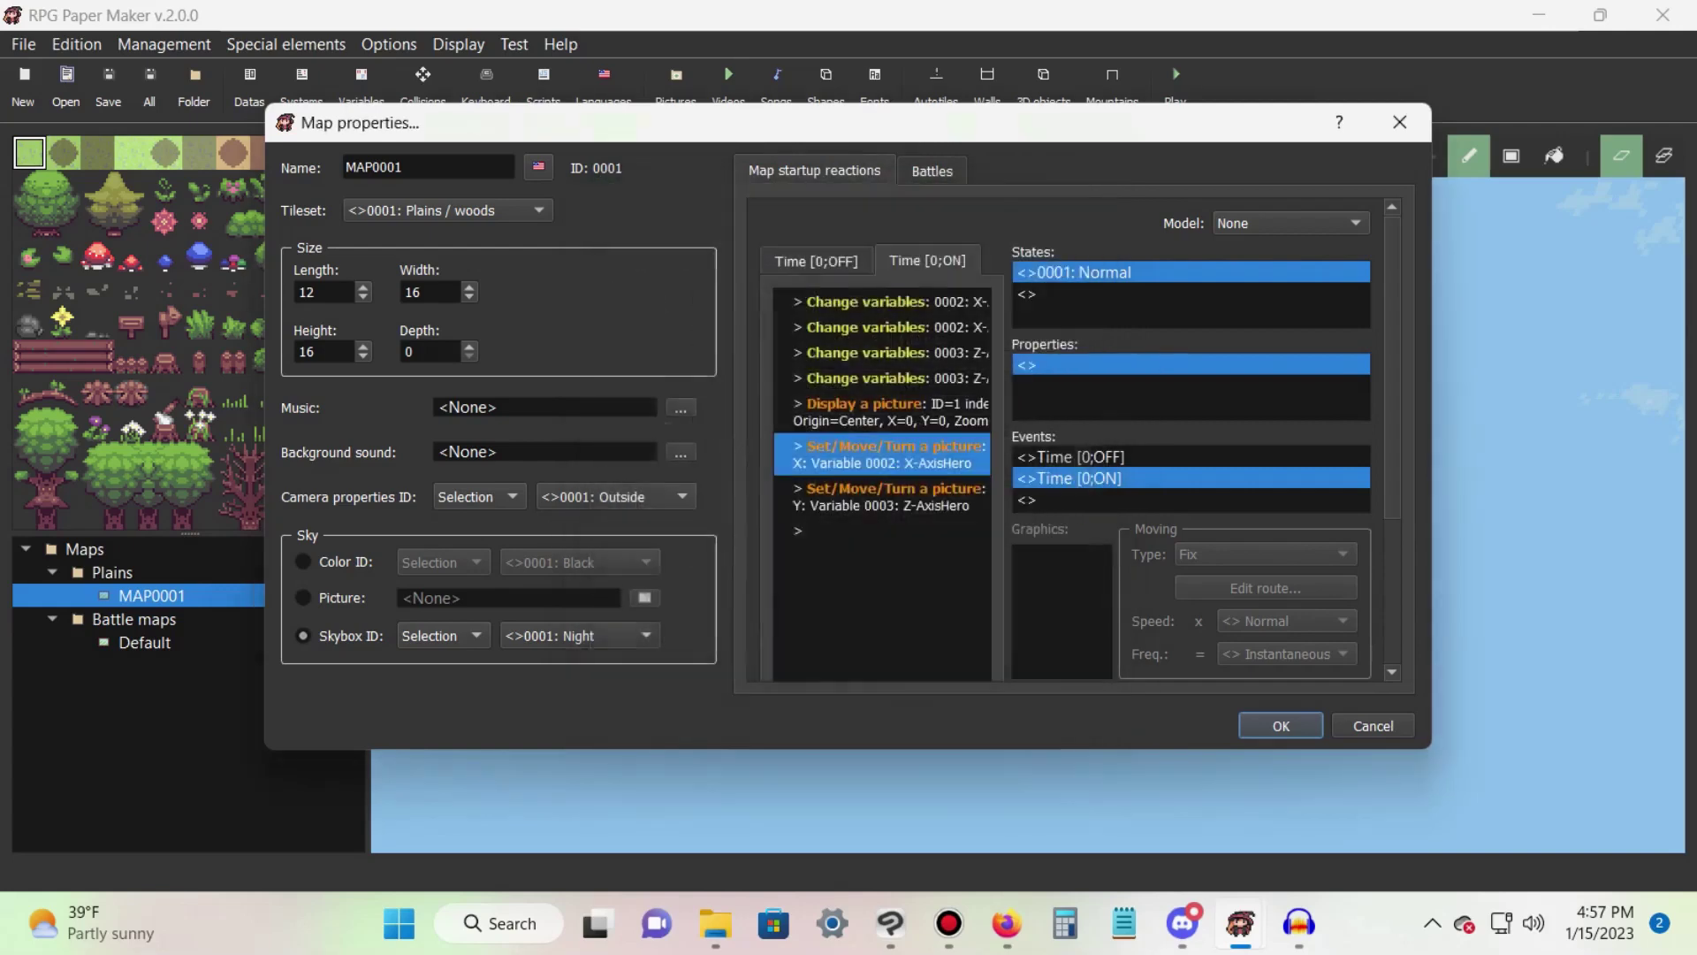
- Review the second Set/Move/Turn a picture command, checking the variable that drives the Y movement
{"action": "left_click", "coordinate": [902, 497]}
{"action": "double_click", "coordinate": [902, 496]}
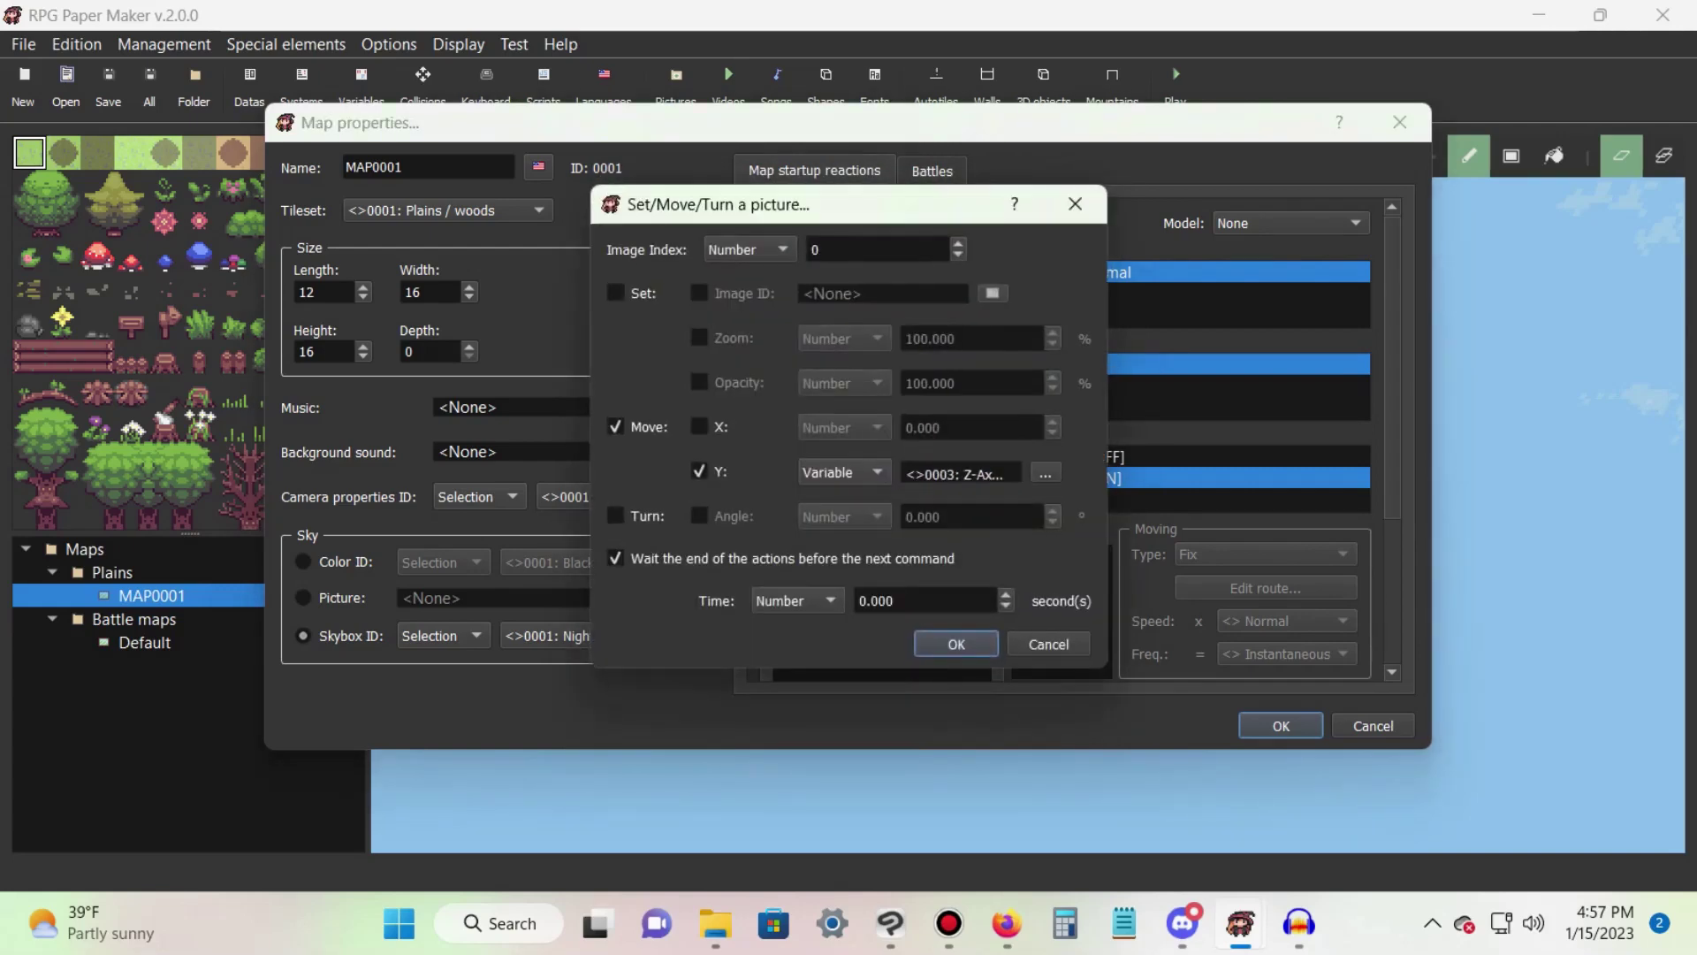
{"action": "left_click", "coordinate": [1046, 472]}
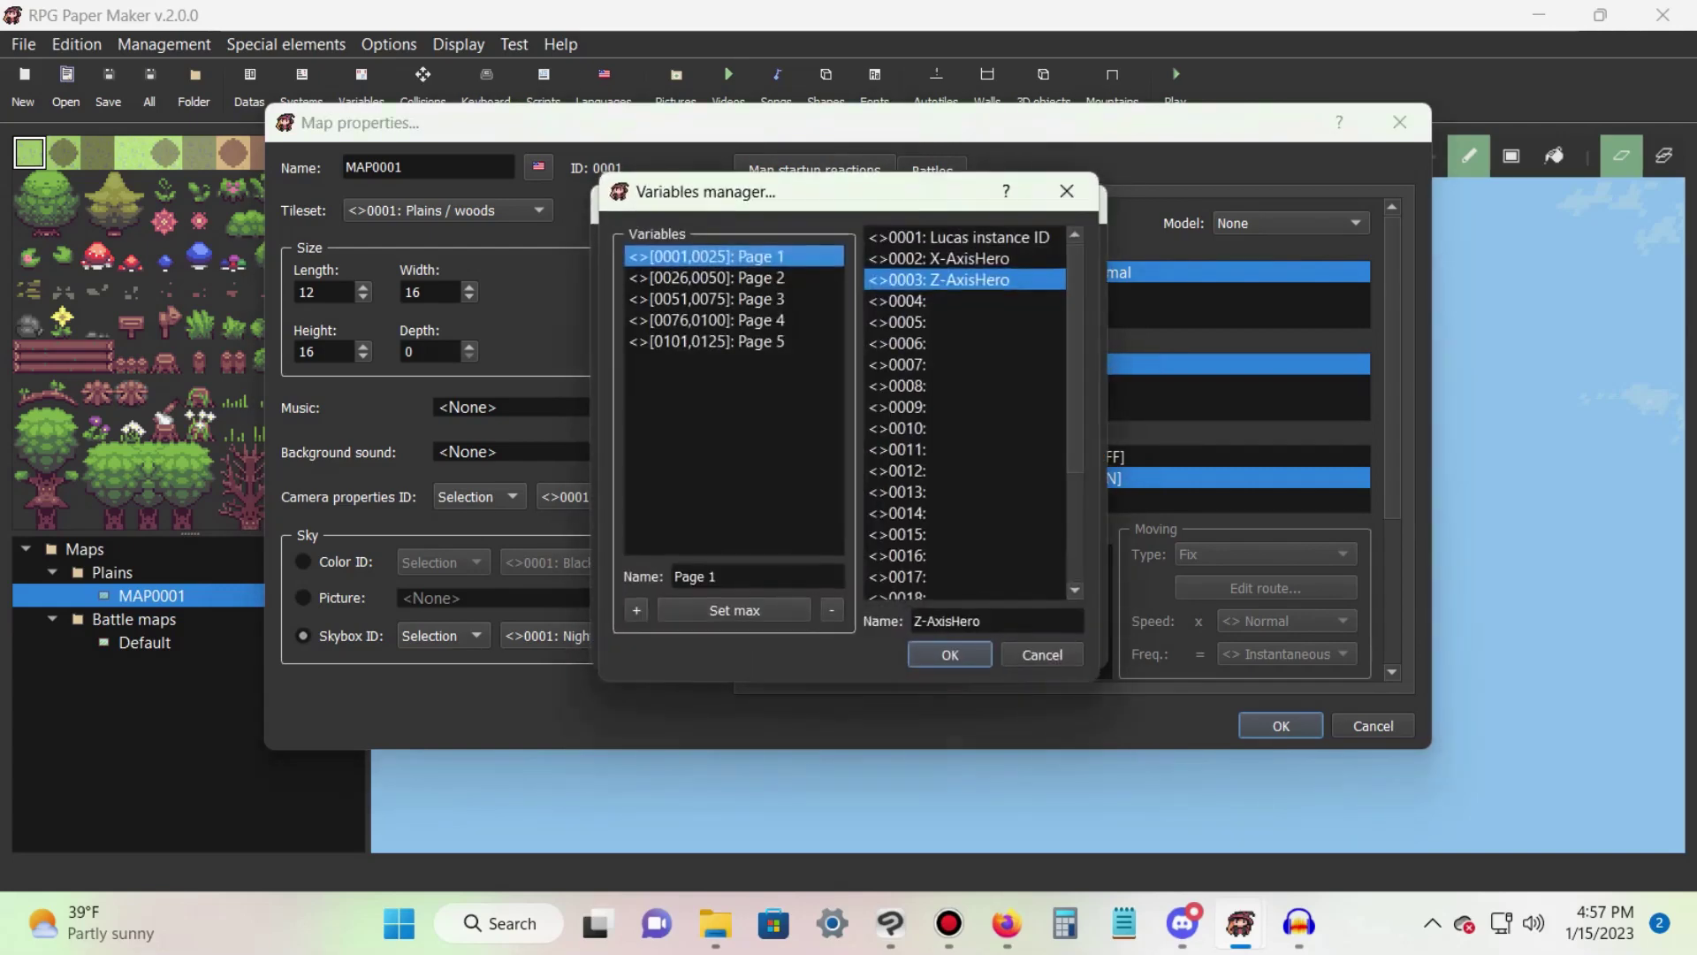
{"action": "left_click", "coordinate": [948, 655]}
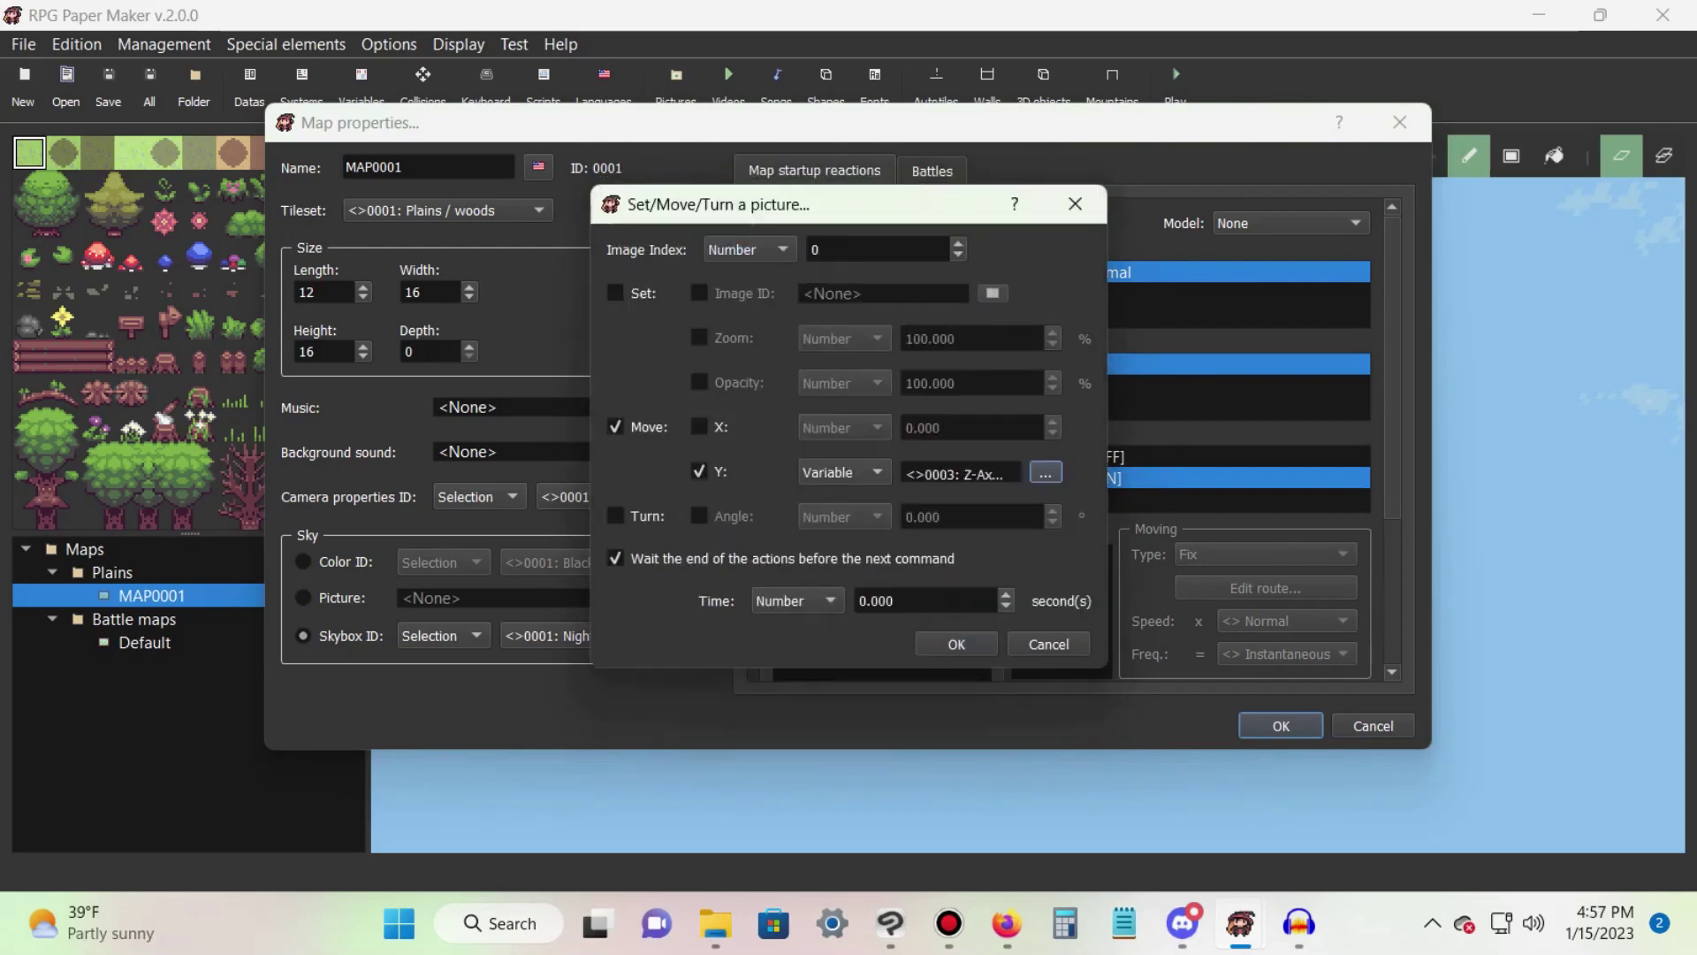
{"action": "left_click", "coordinate": [956, 644]}
- Review the Display a picture command in the Time [0;OFF] reaction and accept the map properties
{"action": "left_click", "coordinate": [816, 262]}
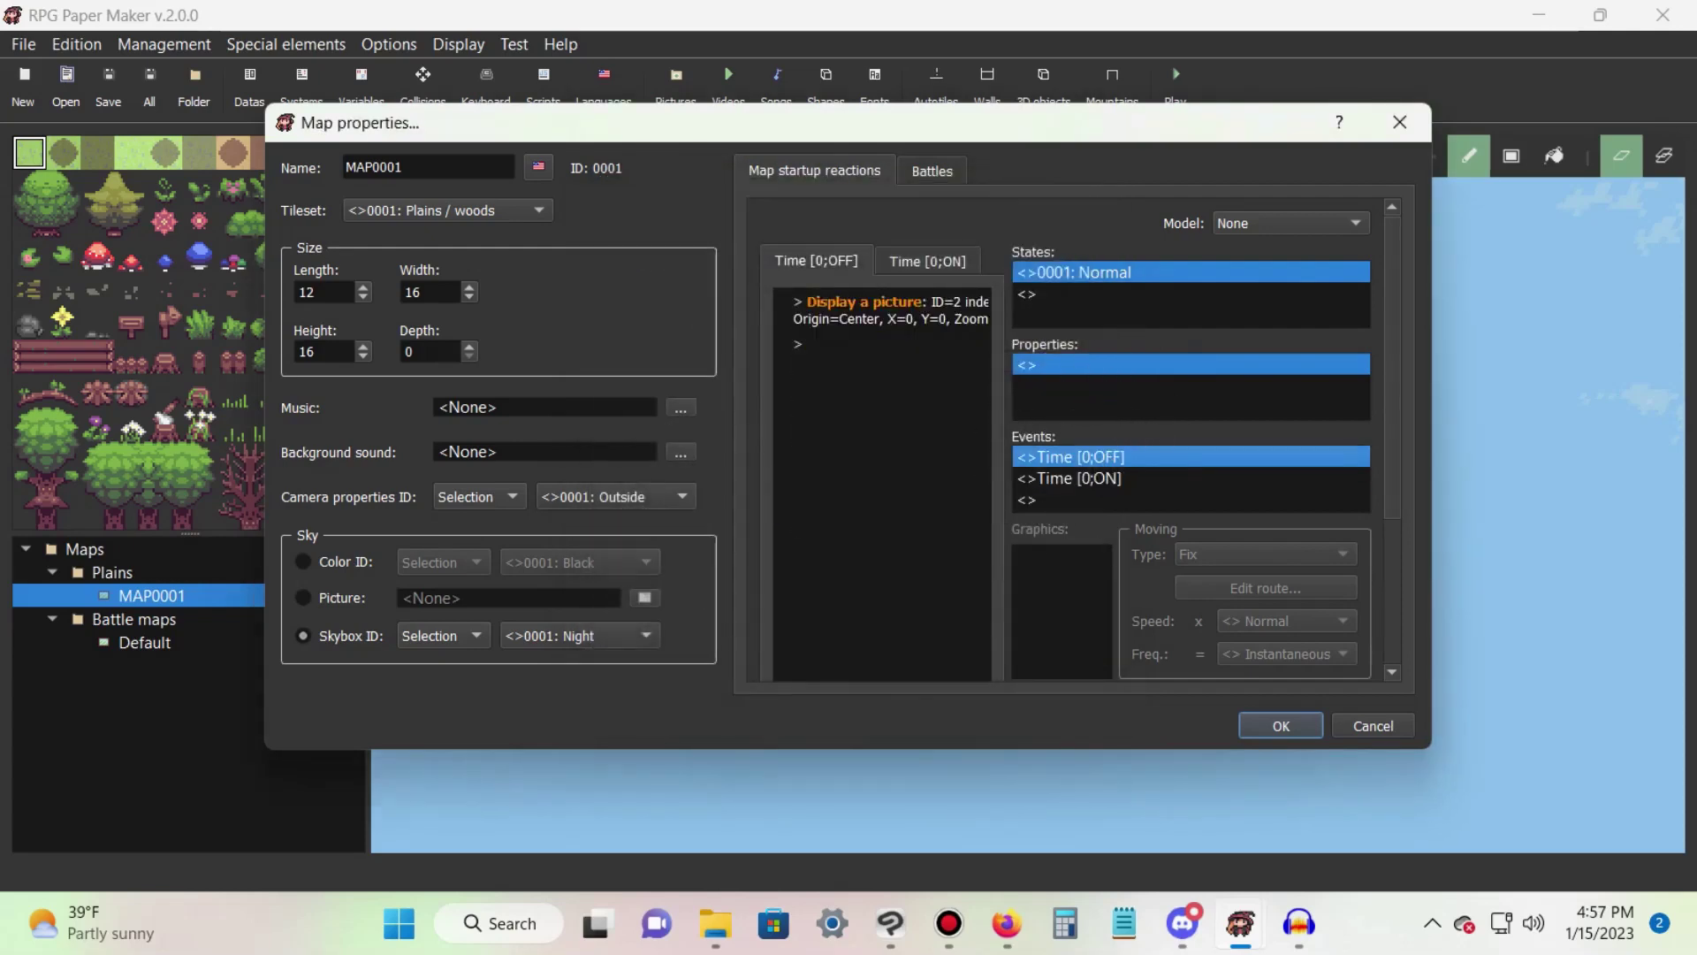
{"action": "left_click", "coordinate": [875, 311]}
{"action": "double_click", "coordinate": [876, 311]}
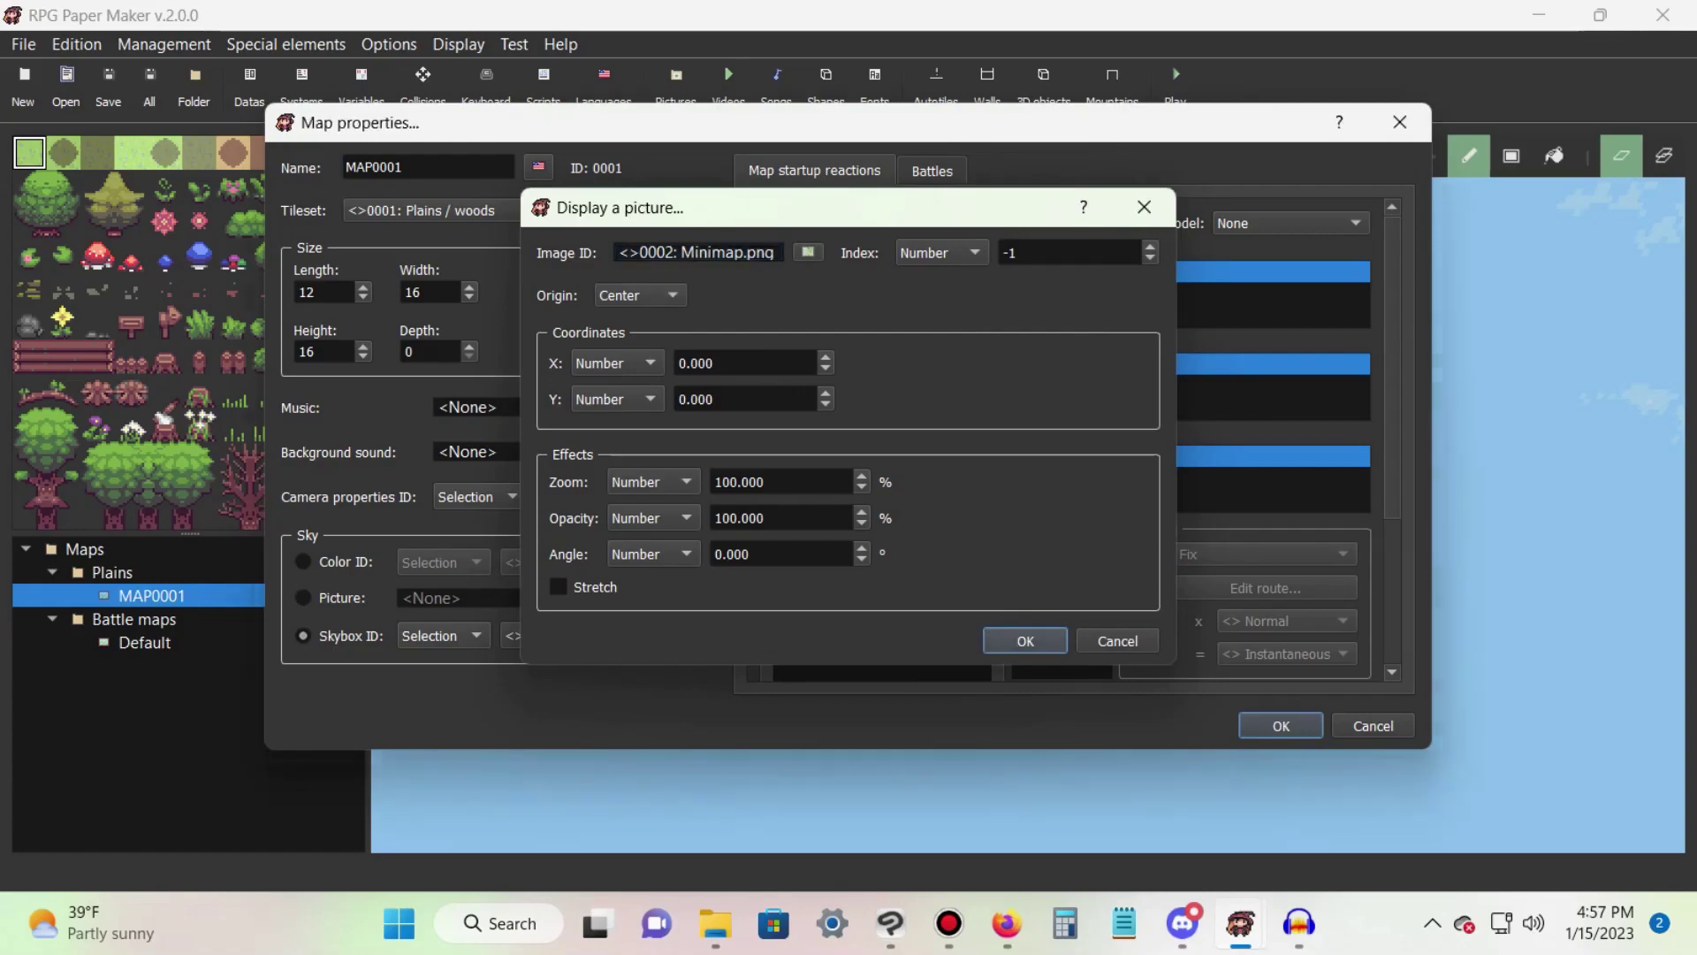
{"action": "key", "text": "Return"}
{"action": "left_click", "coordinate": [1281, 726]}
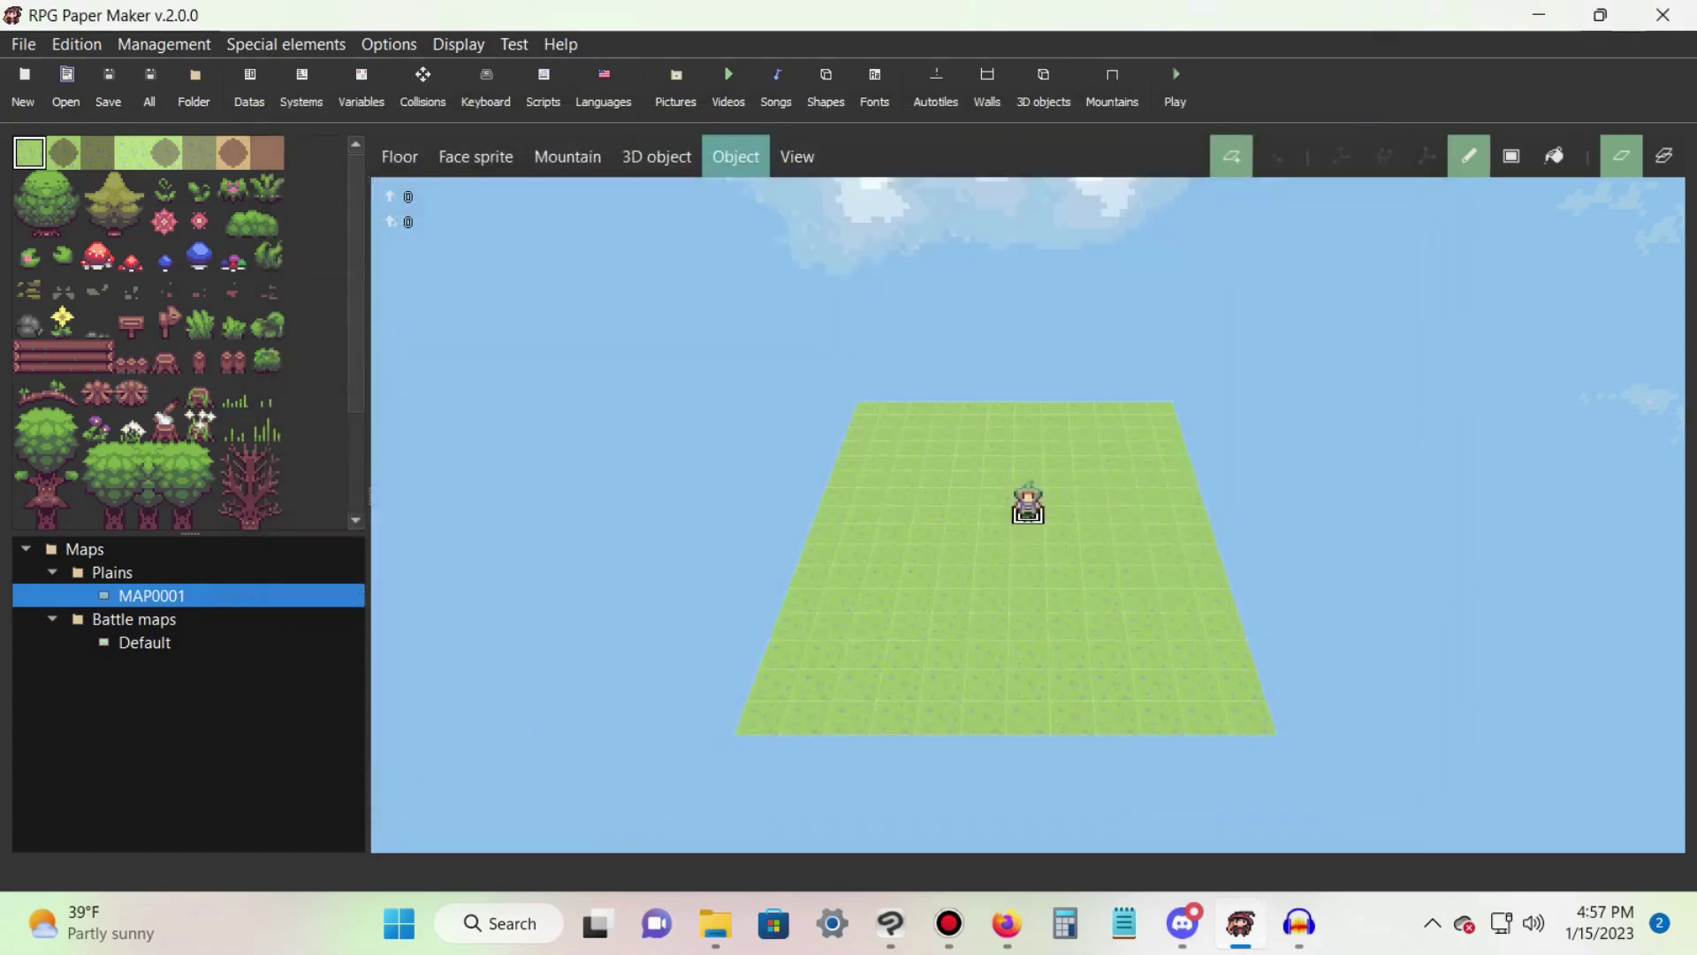
- Run the game, start a new game, and walk the hero around the map to test the minimap marker
{"action": "left_click", "coordinate": [1175, 88]}
{"action": "key", "text": "Return"}
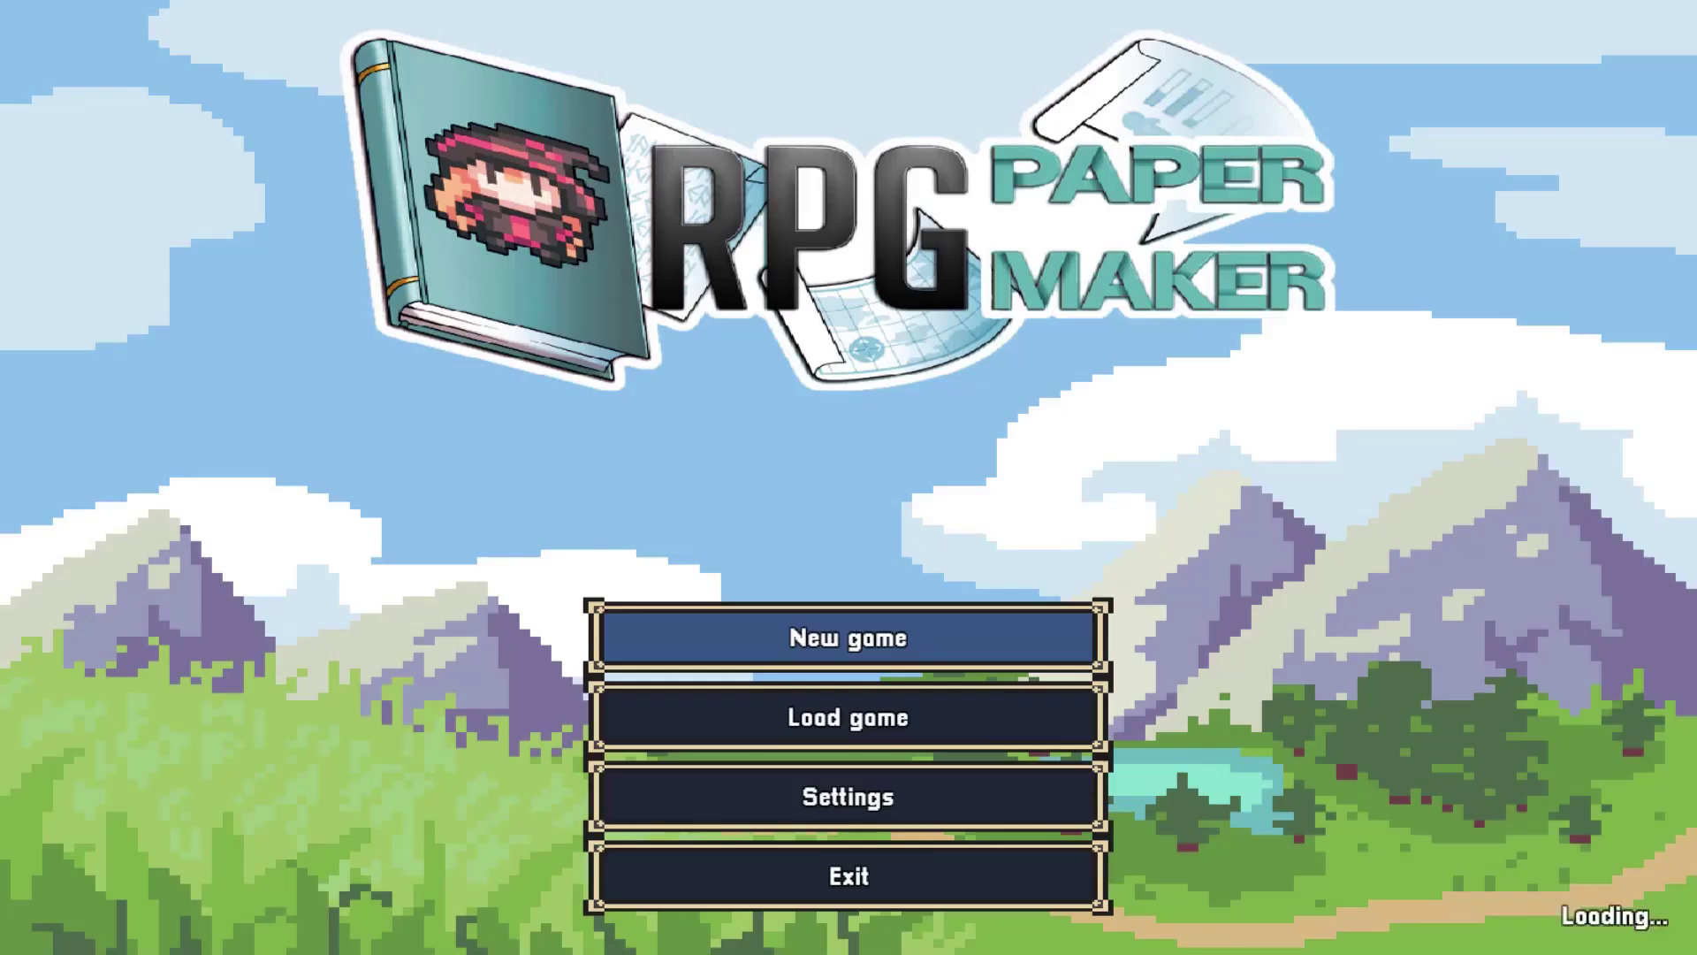
{"action": "key", "text": "Right"}
{"action": "key", "text": "Up"}
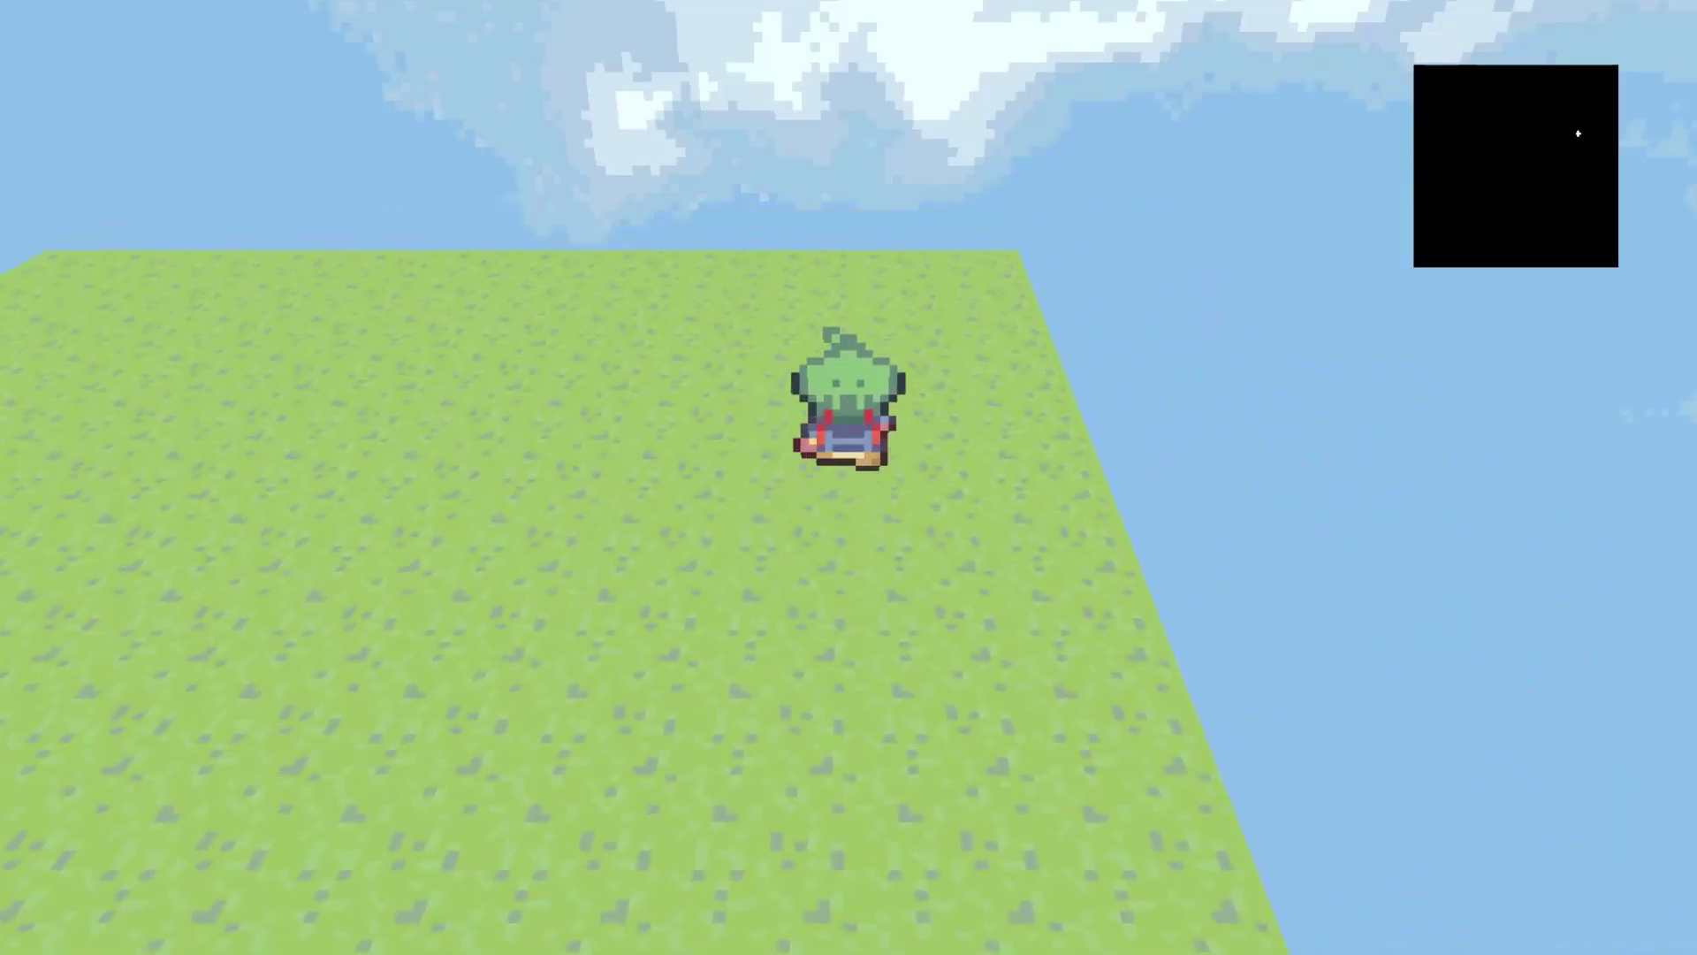
{"action": "key", "text": "Left"}
{"action": "key", "text": "Left"}
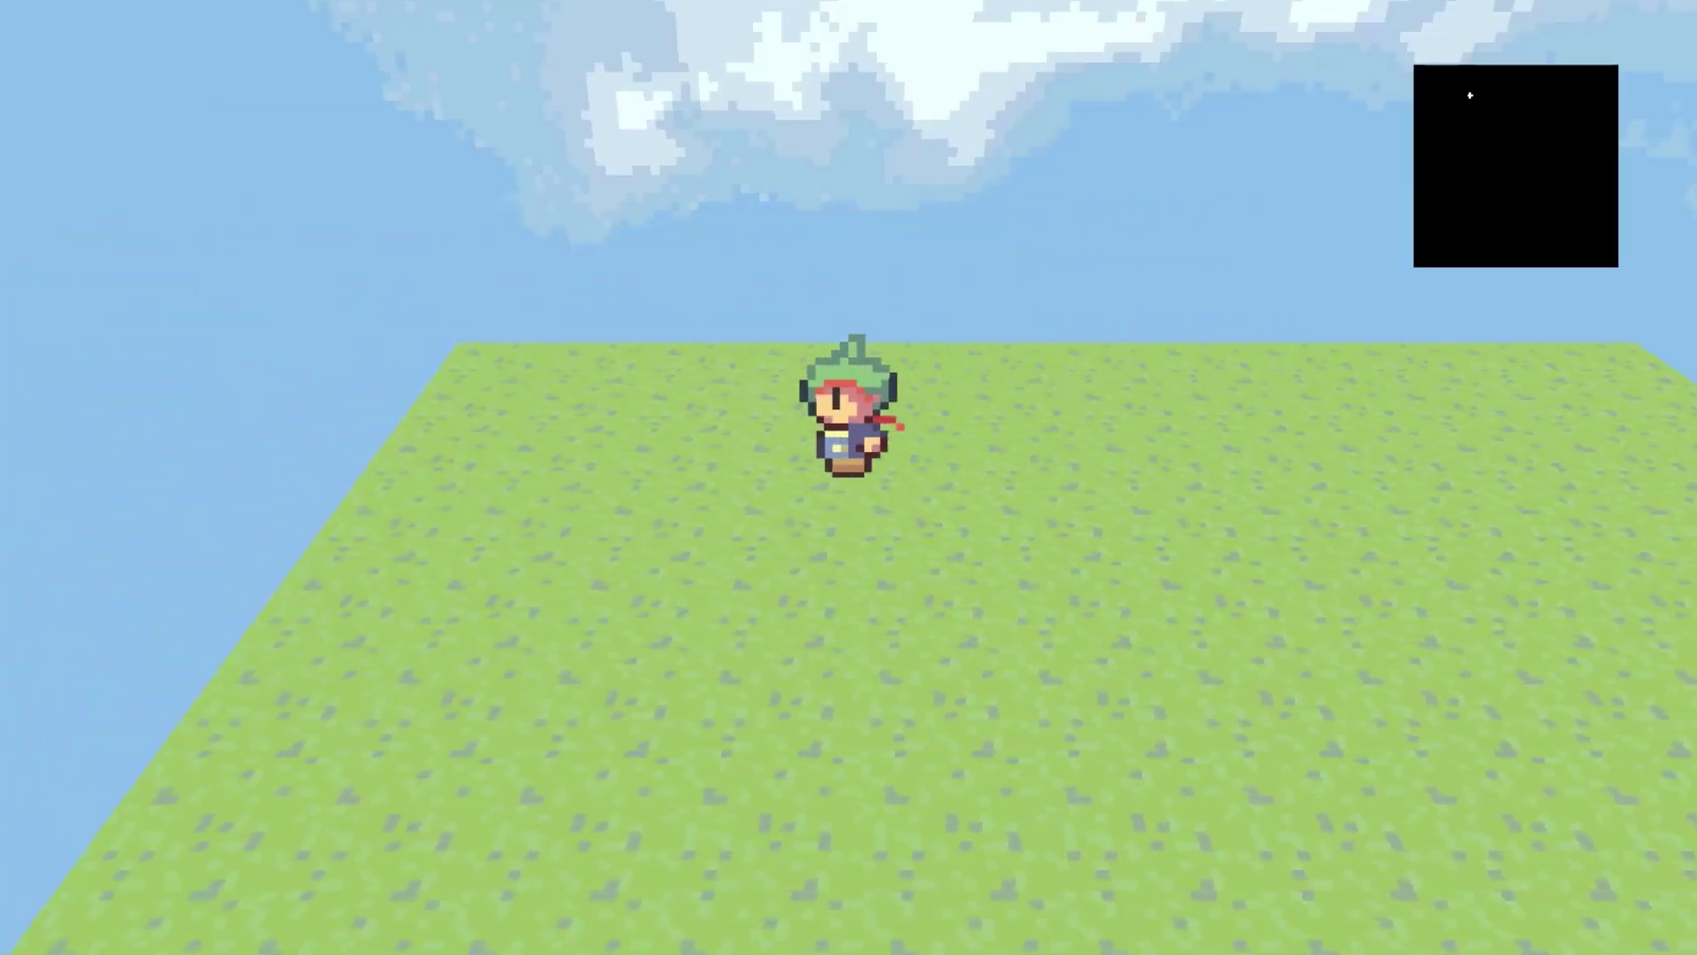
{"action": "key", "text": "Down"}
{"action": "key", "text": "Right"}
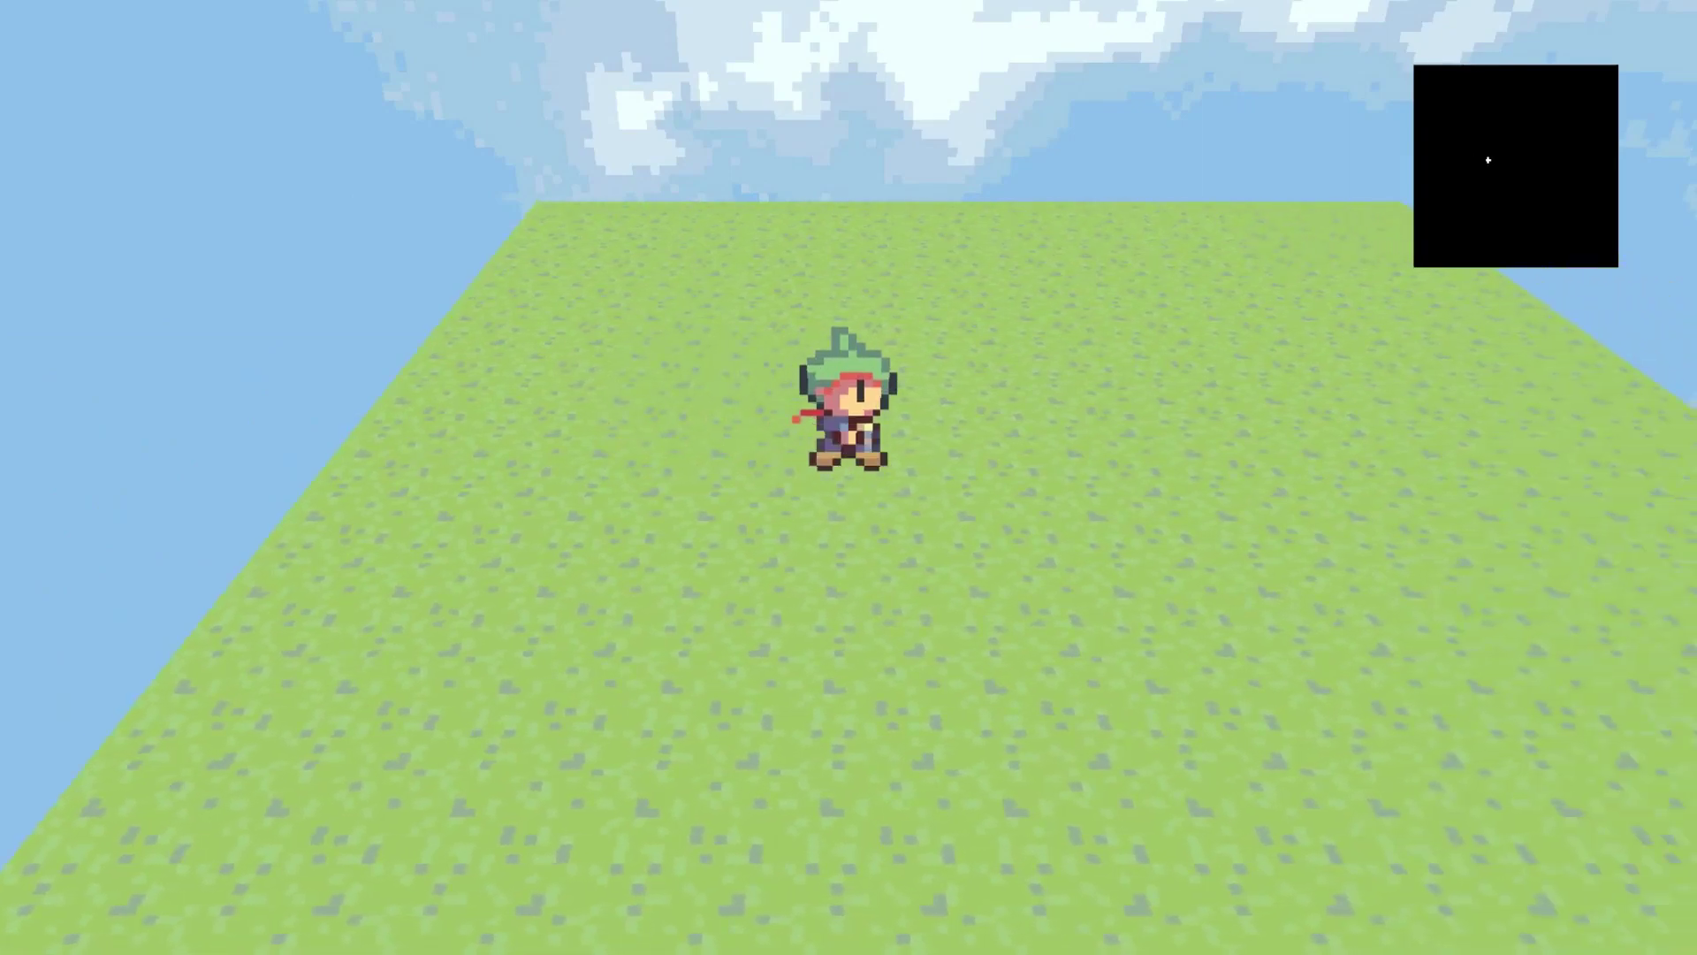
{"action": "key", "text": "Down"}
- Rotate the in-game camera to the opposite side and walk the hero along the map edges to check the minimap marker
{"action": "key", "text": "q"}
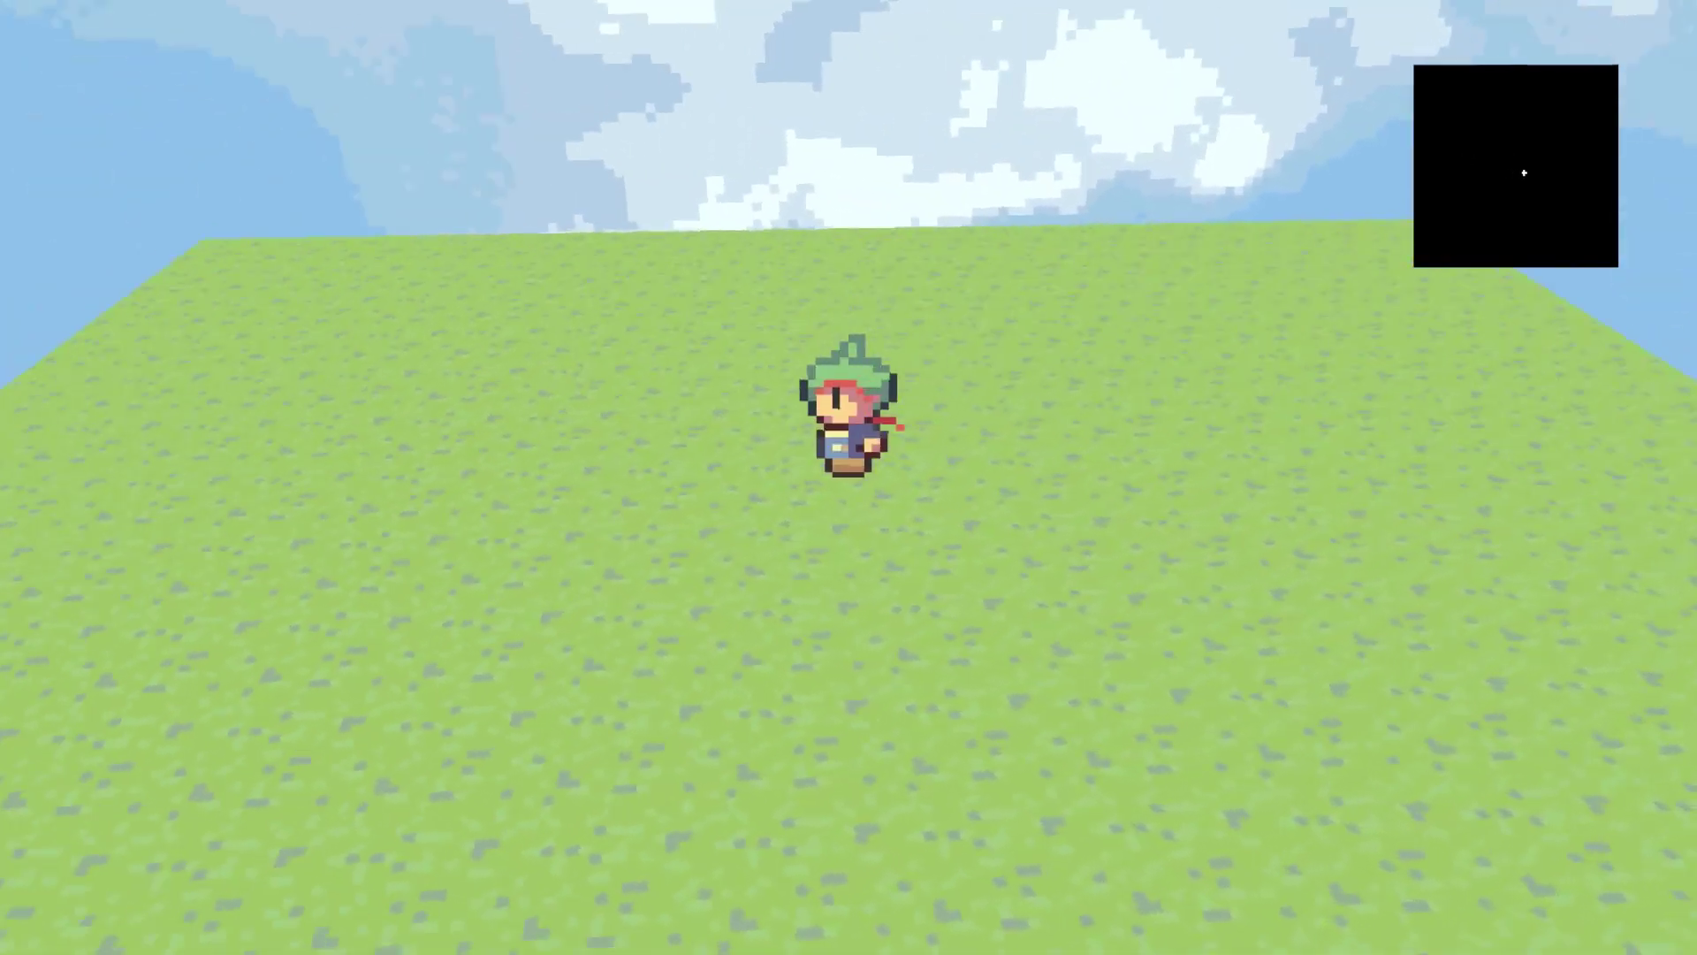
{"action": "key", "text": "Up"}
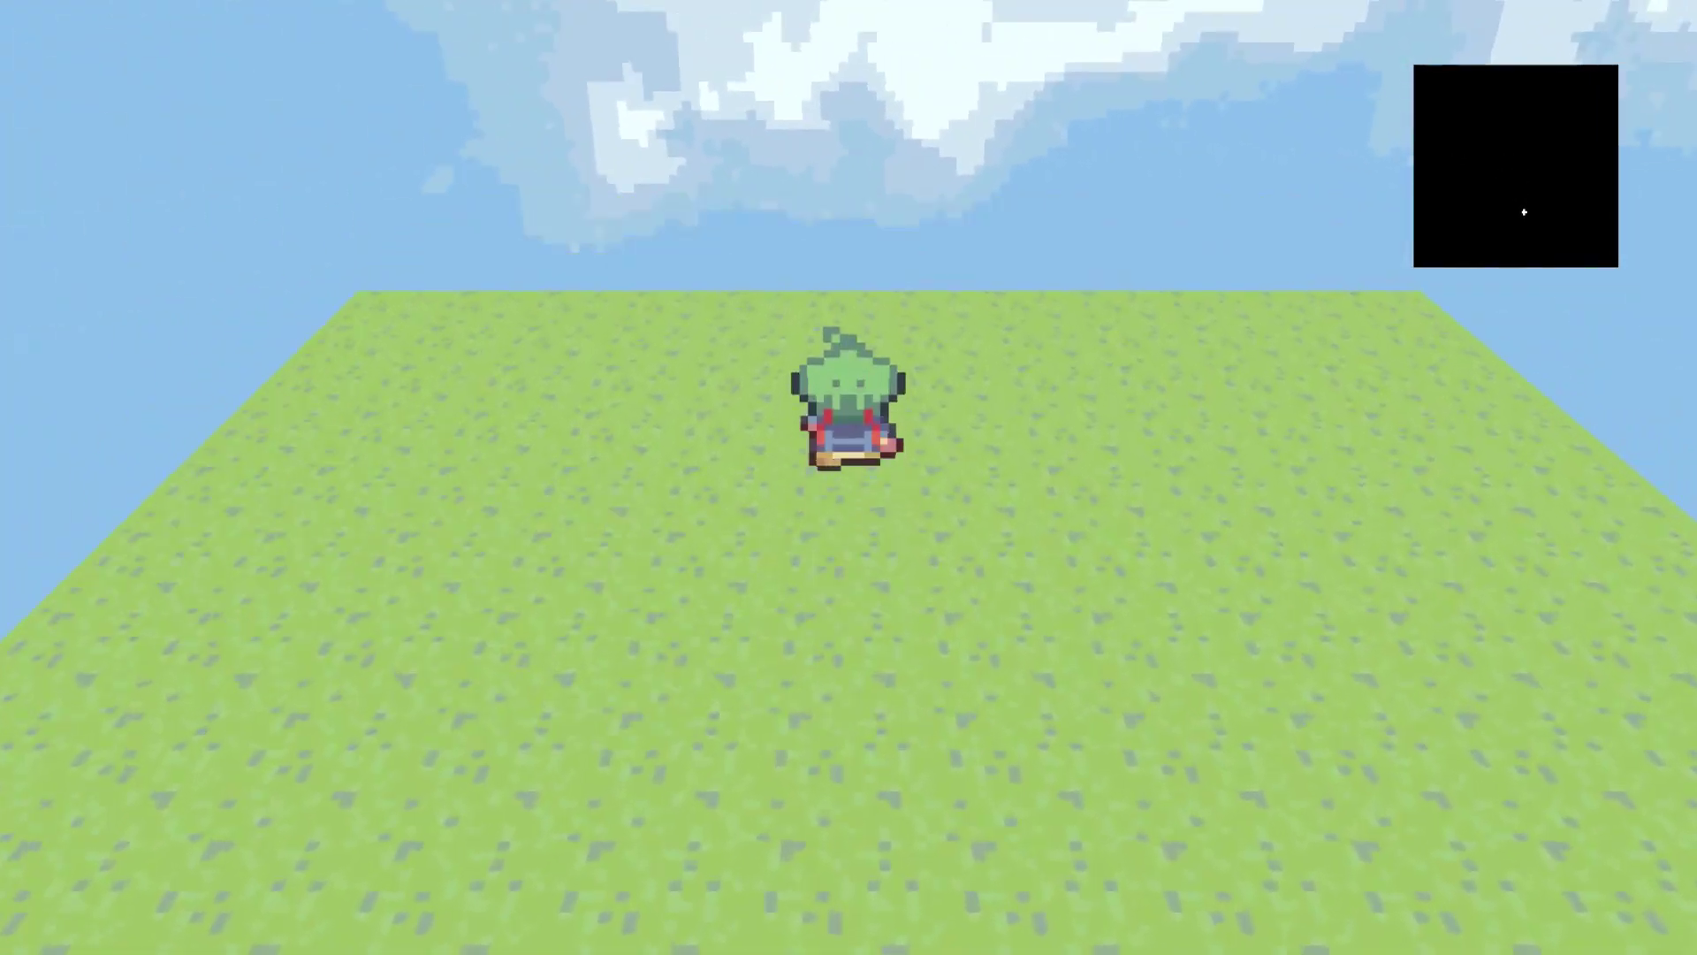
{"action": "key", "text": "Left"}
{"action": "key", "text": "Down"}
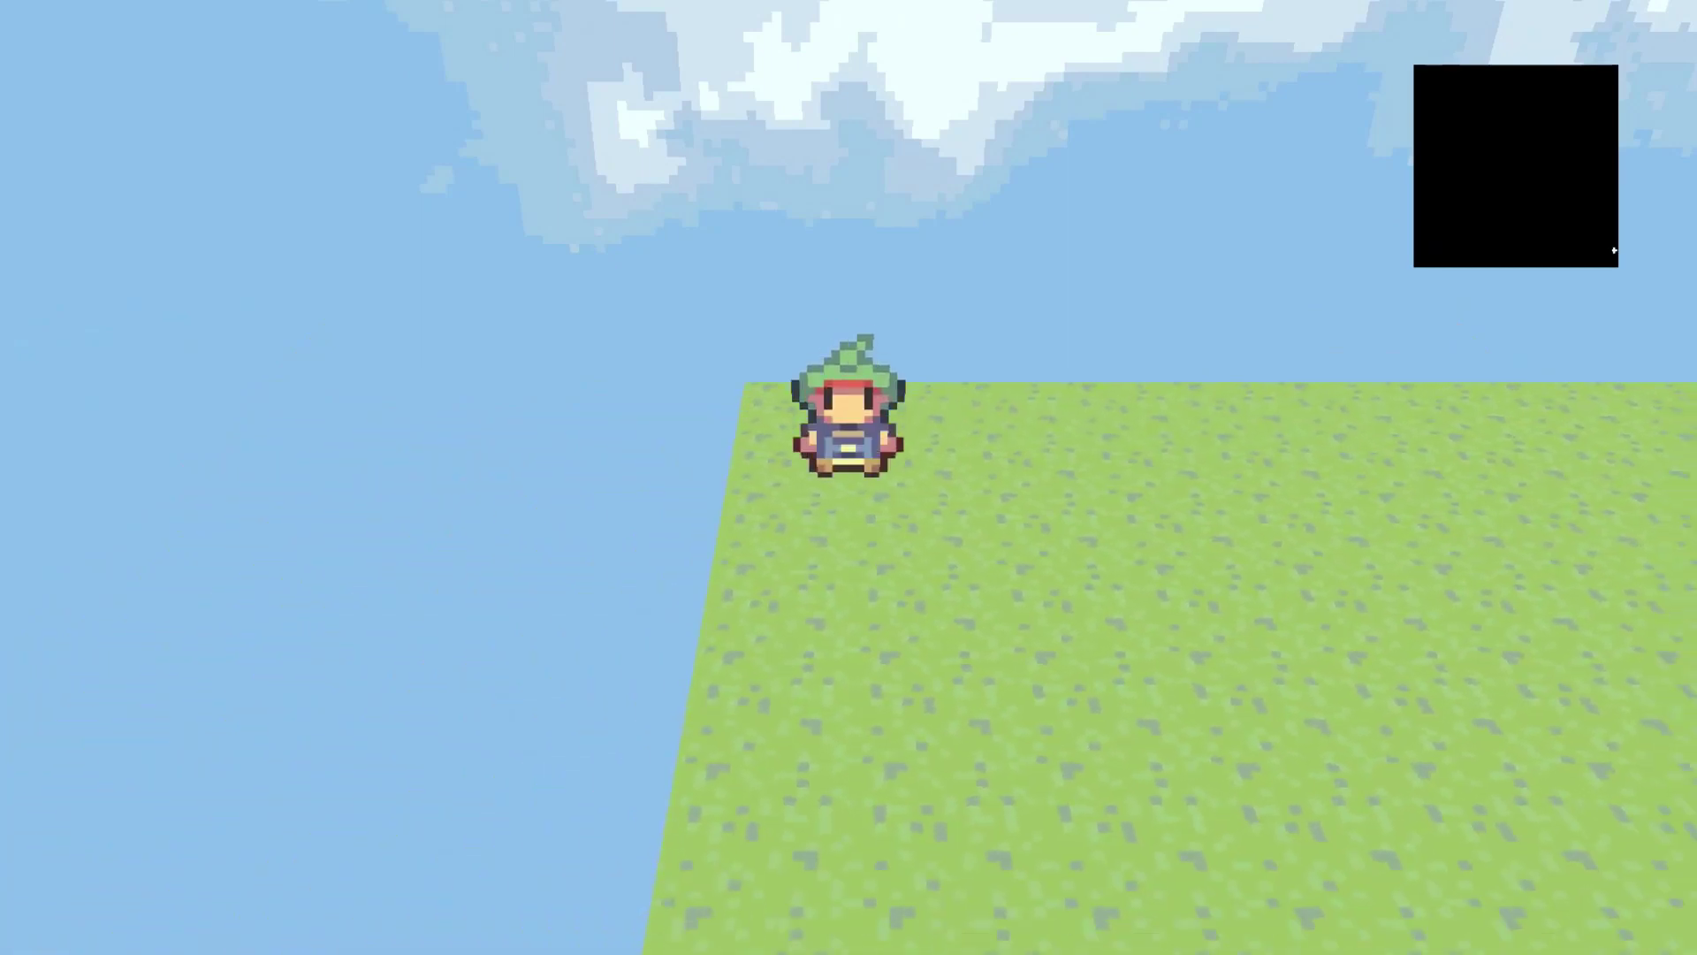
{"action": "key", "text": "Down"}
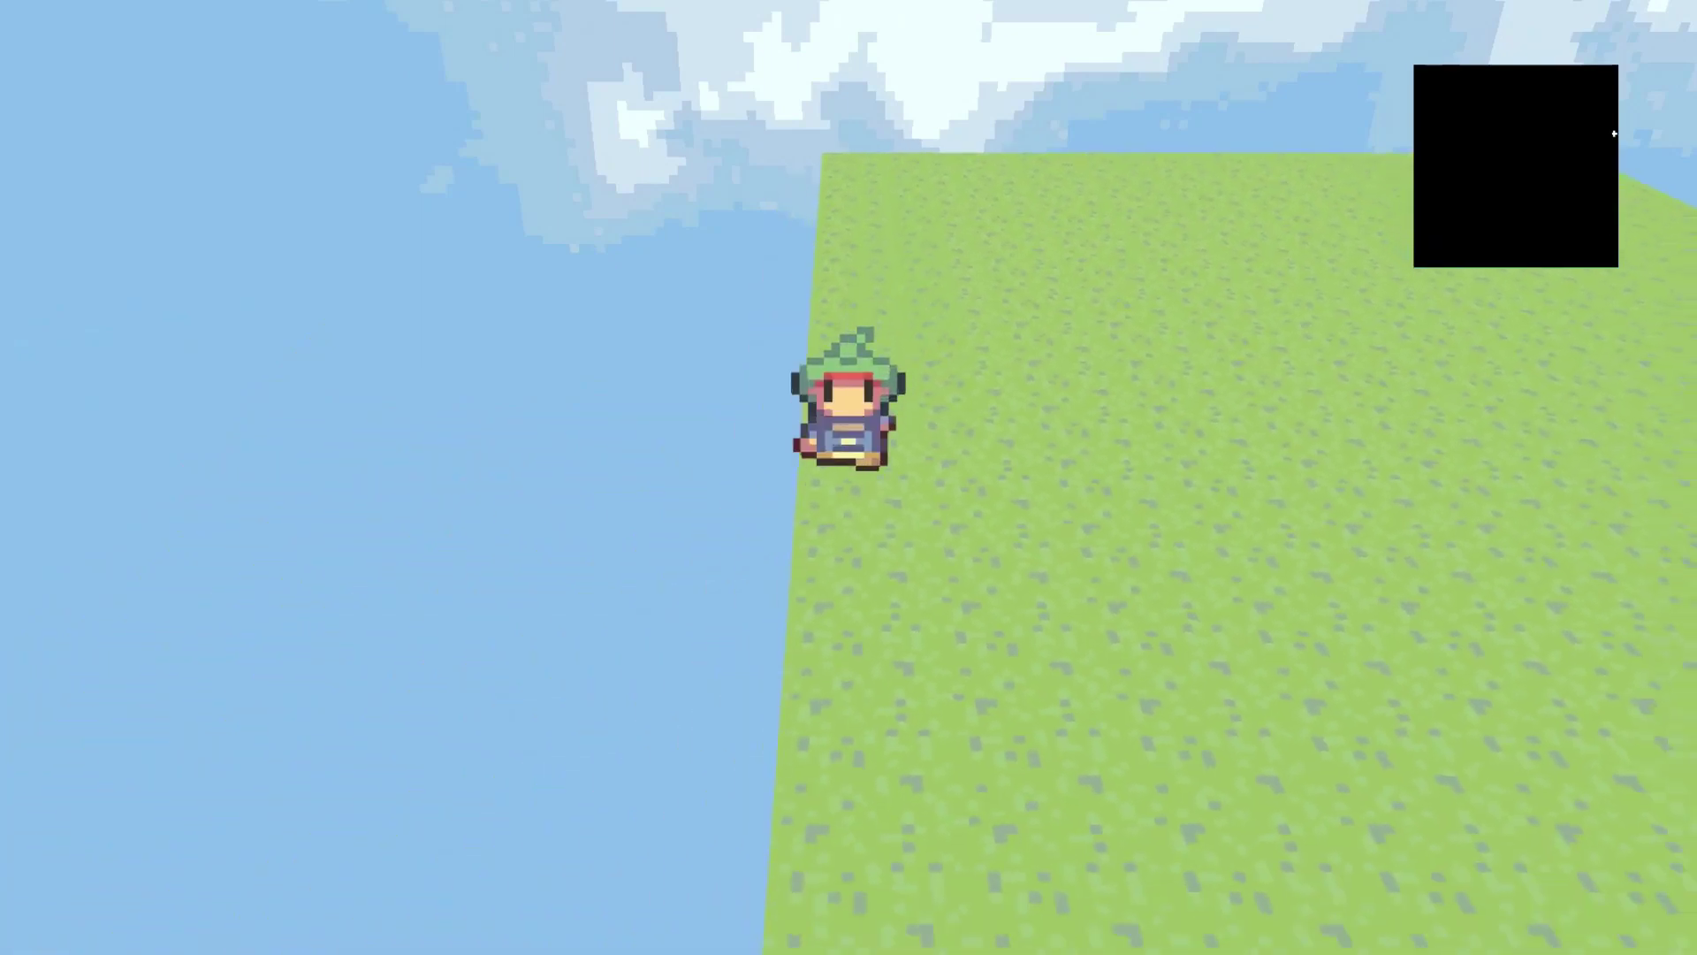
{"action": "key", "text": "Left"}
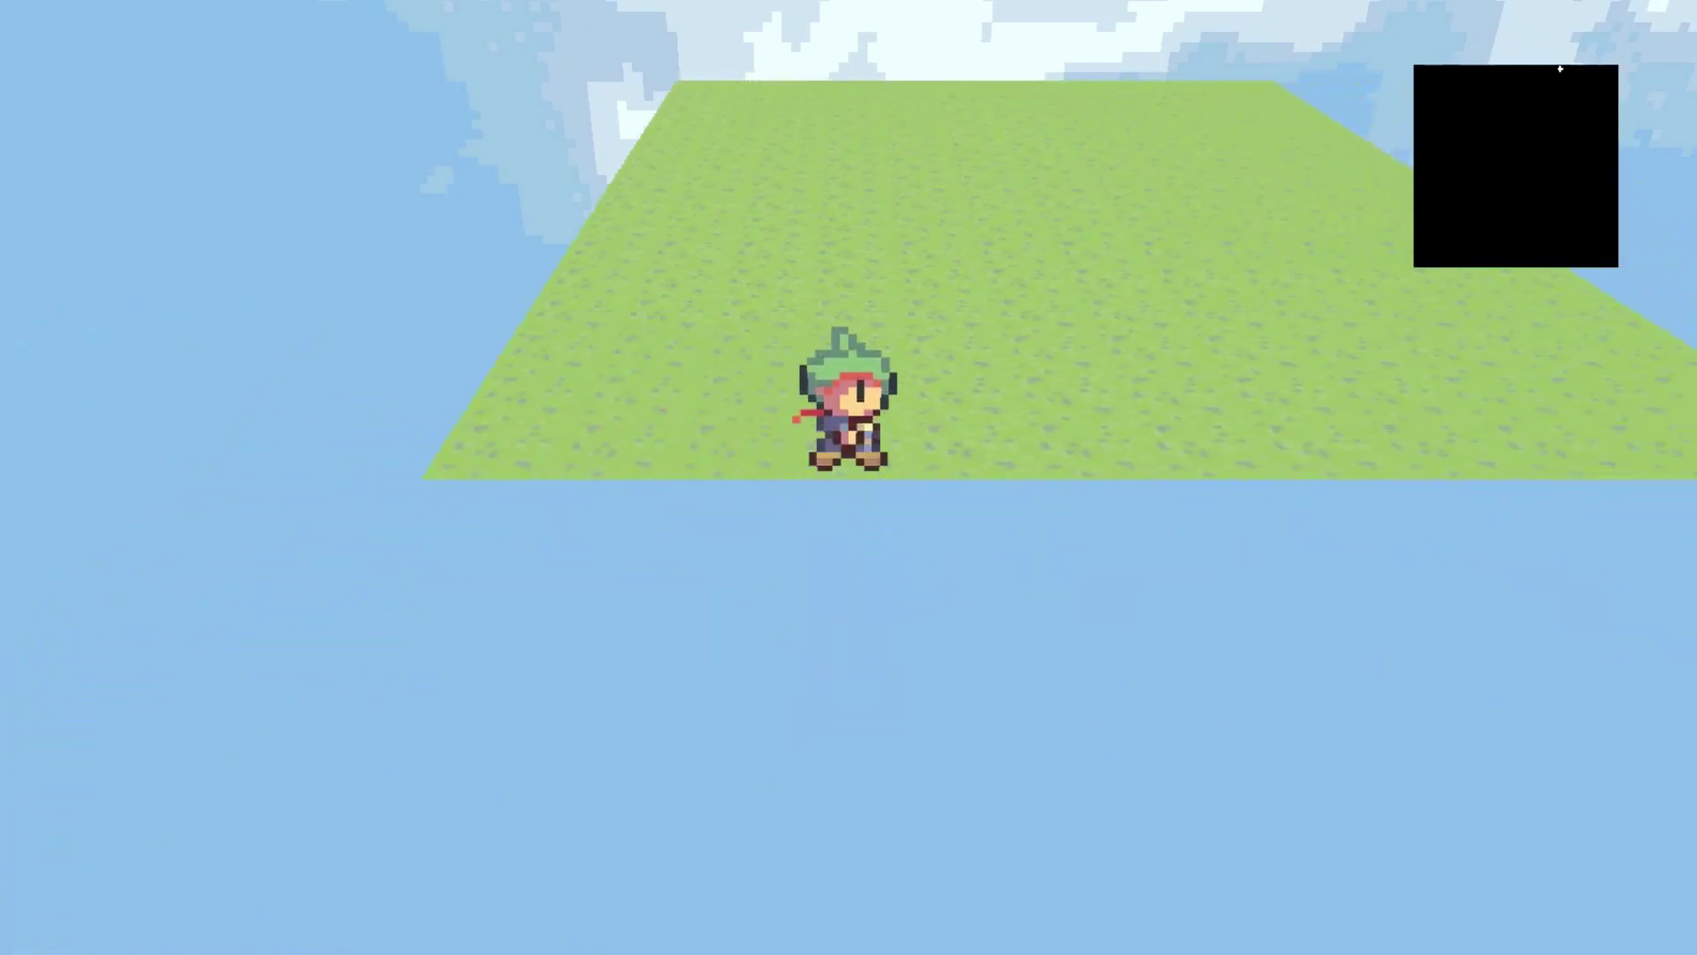
{"action": "key", "text": "Up"}
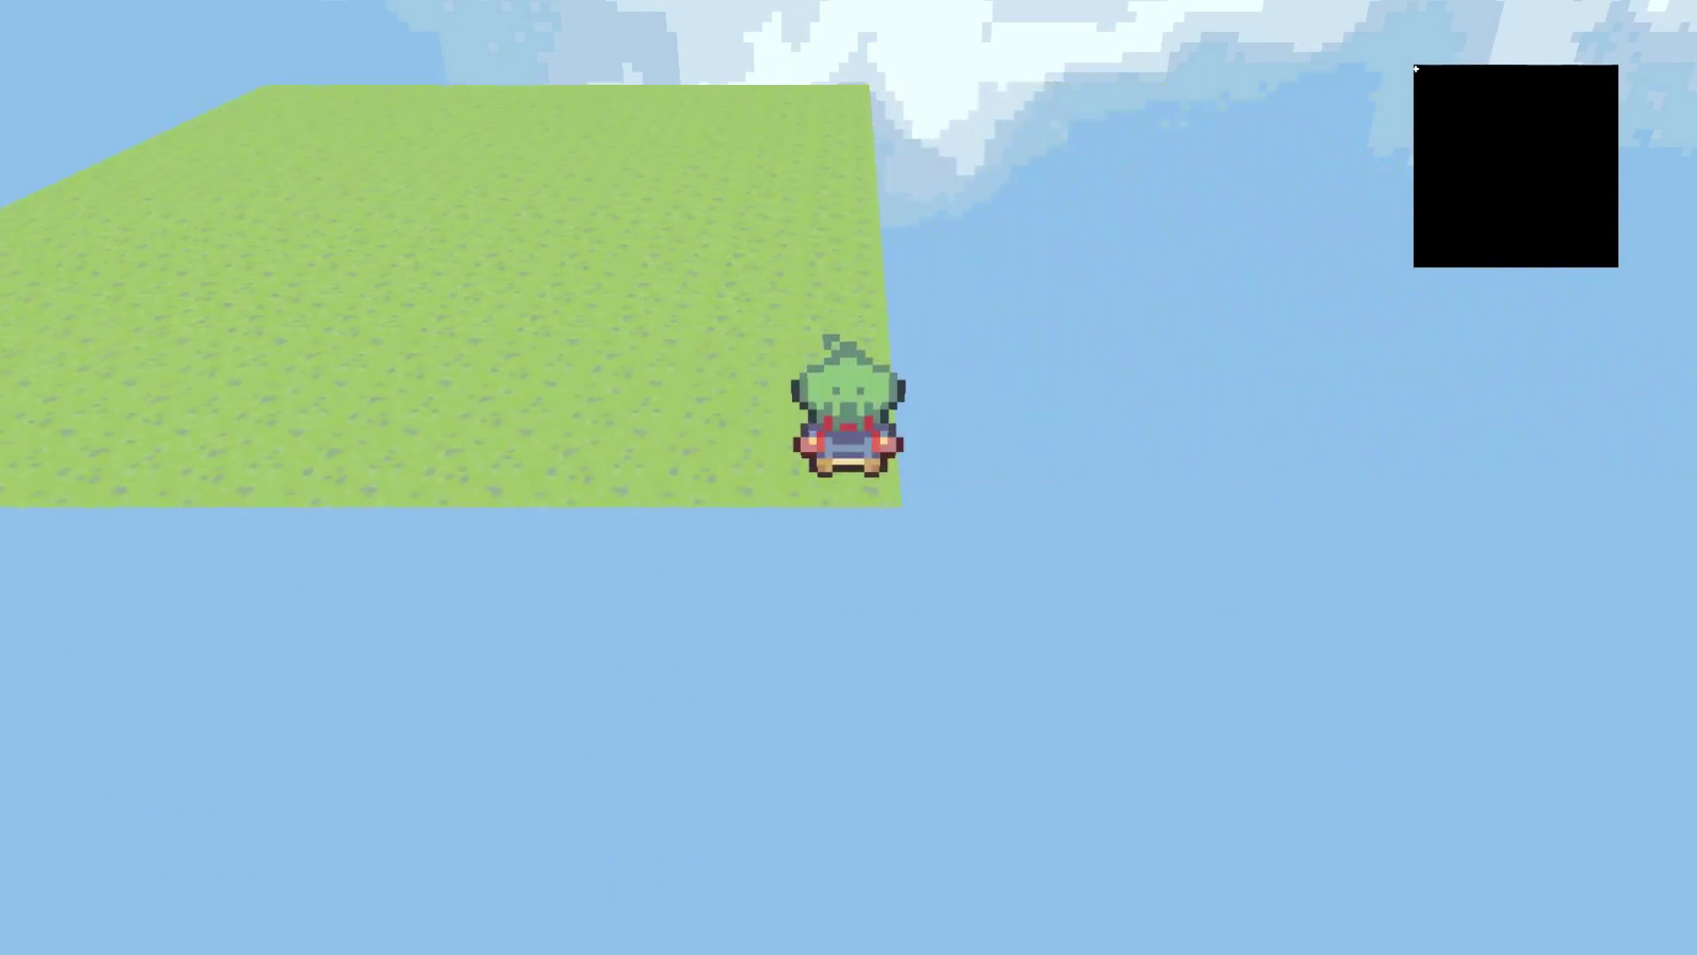
{"action": "key", "text": "Up"}
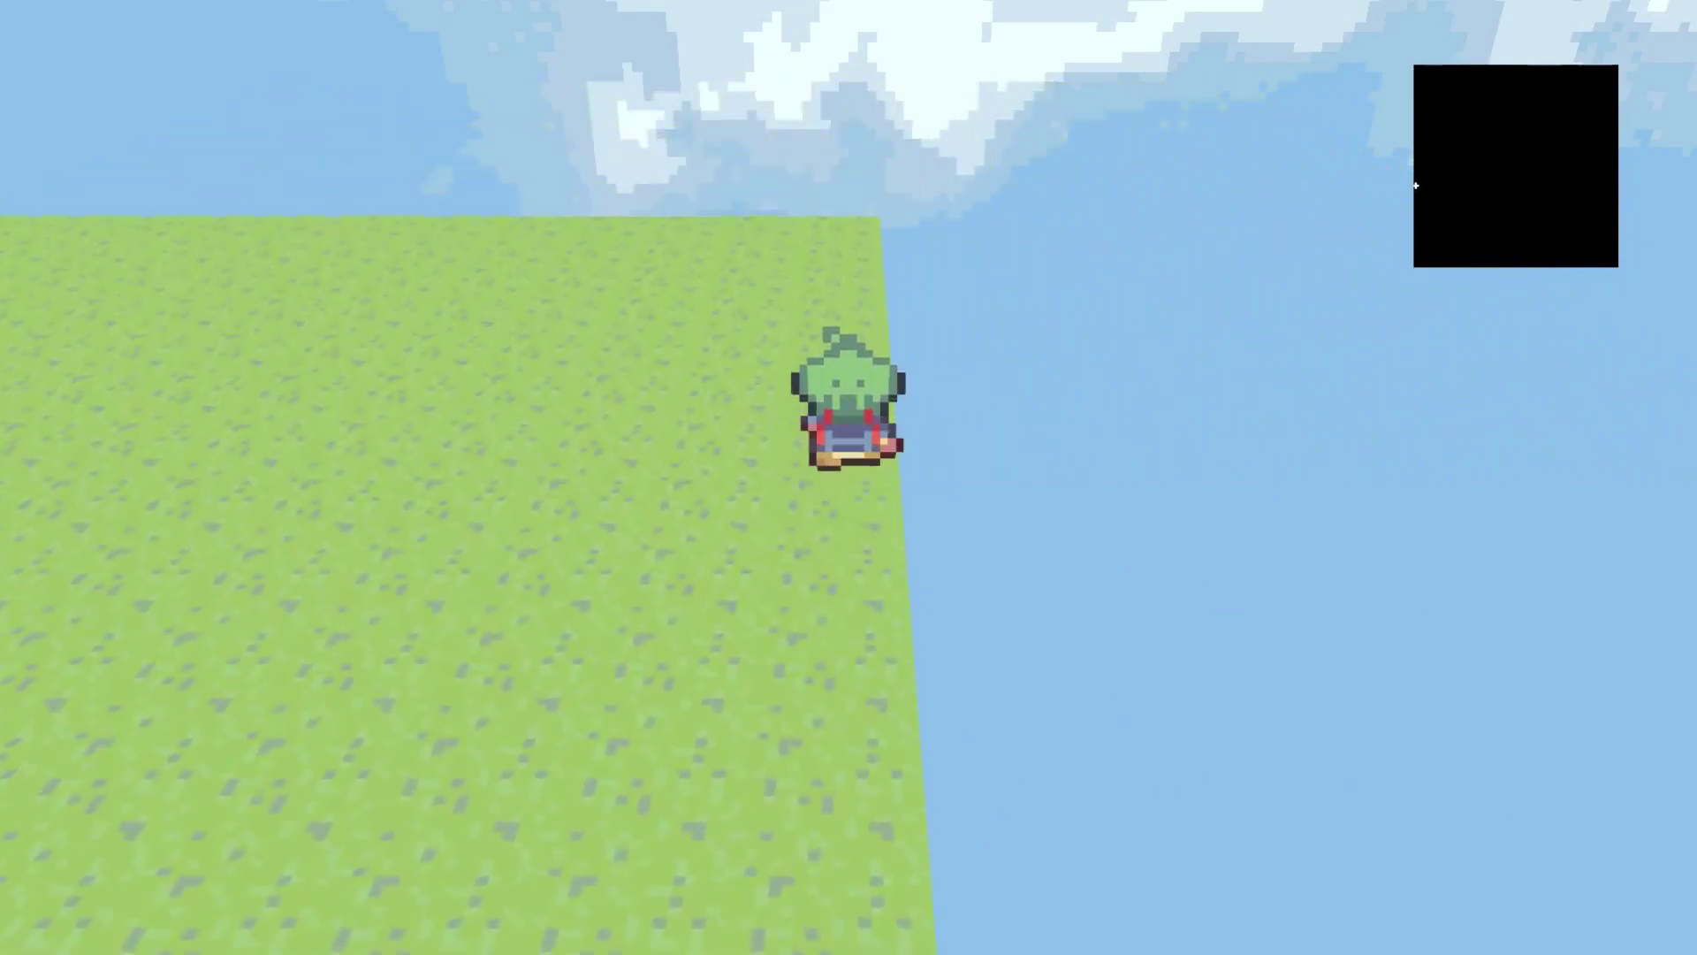
{"action": "key", "text": "Up"}
{"action": "key", "text": "Left"}
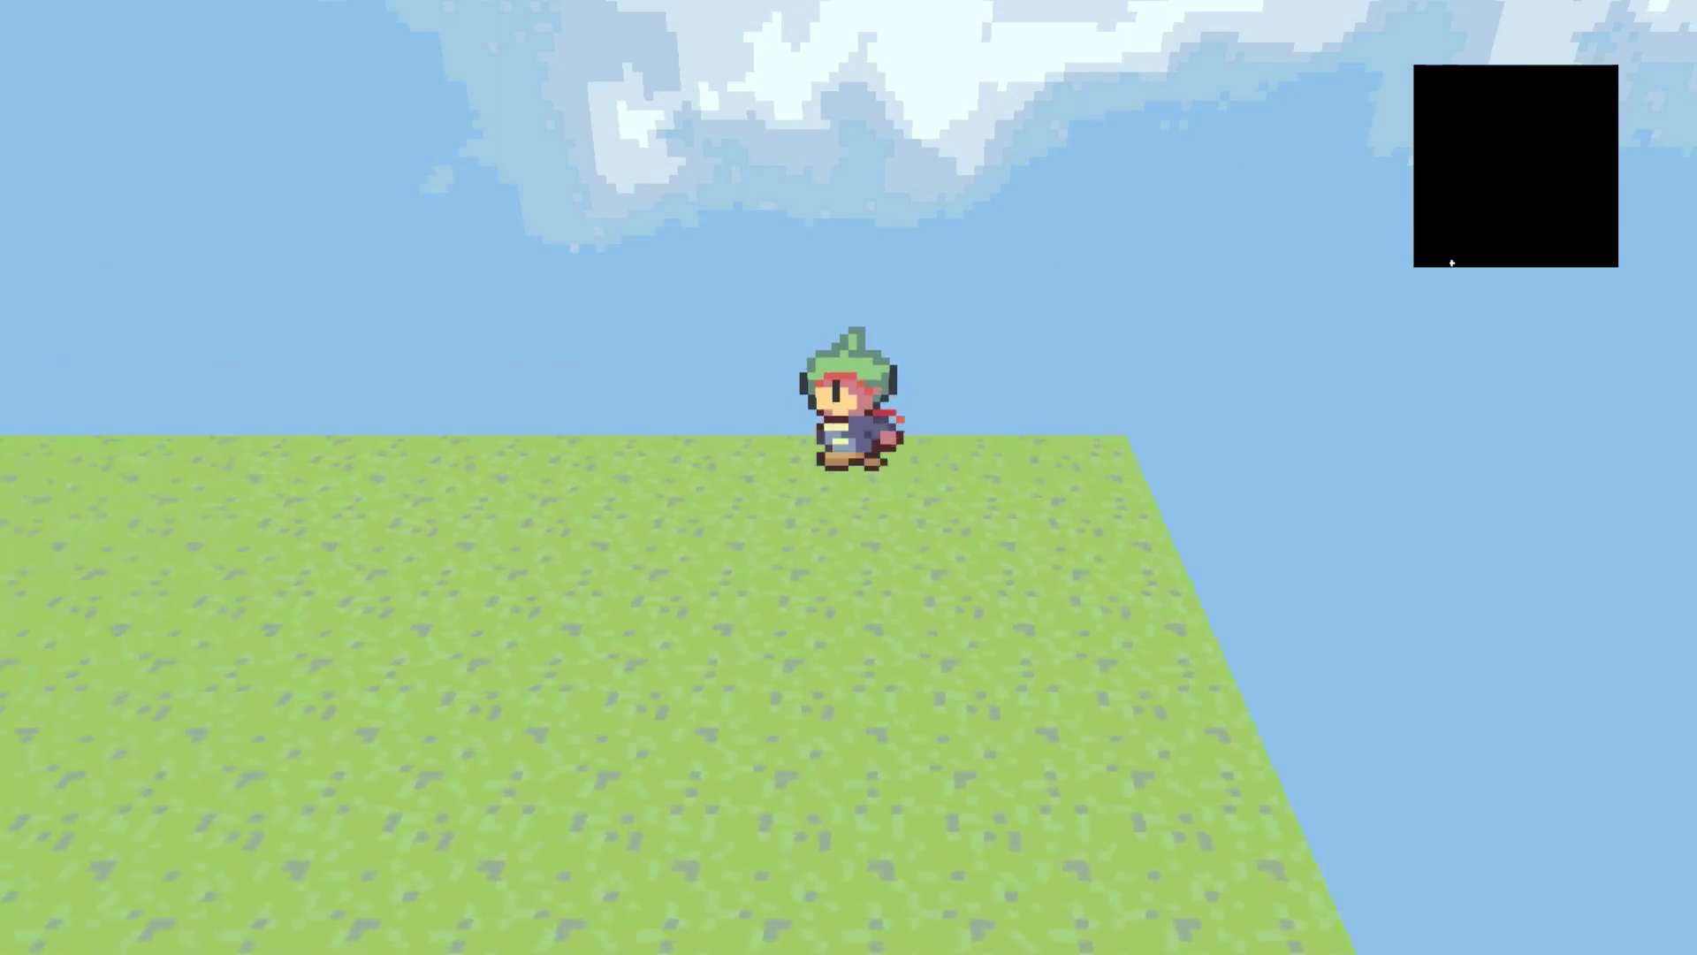
{"action": "key", "text": "Down"}
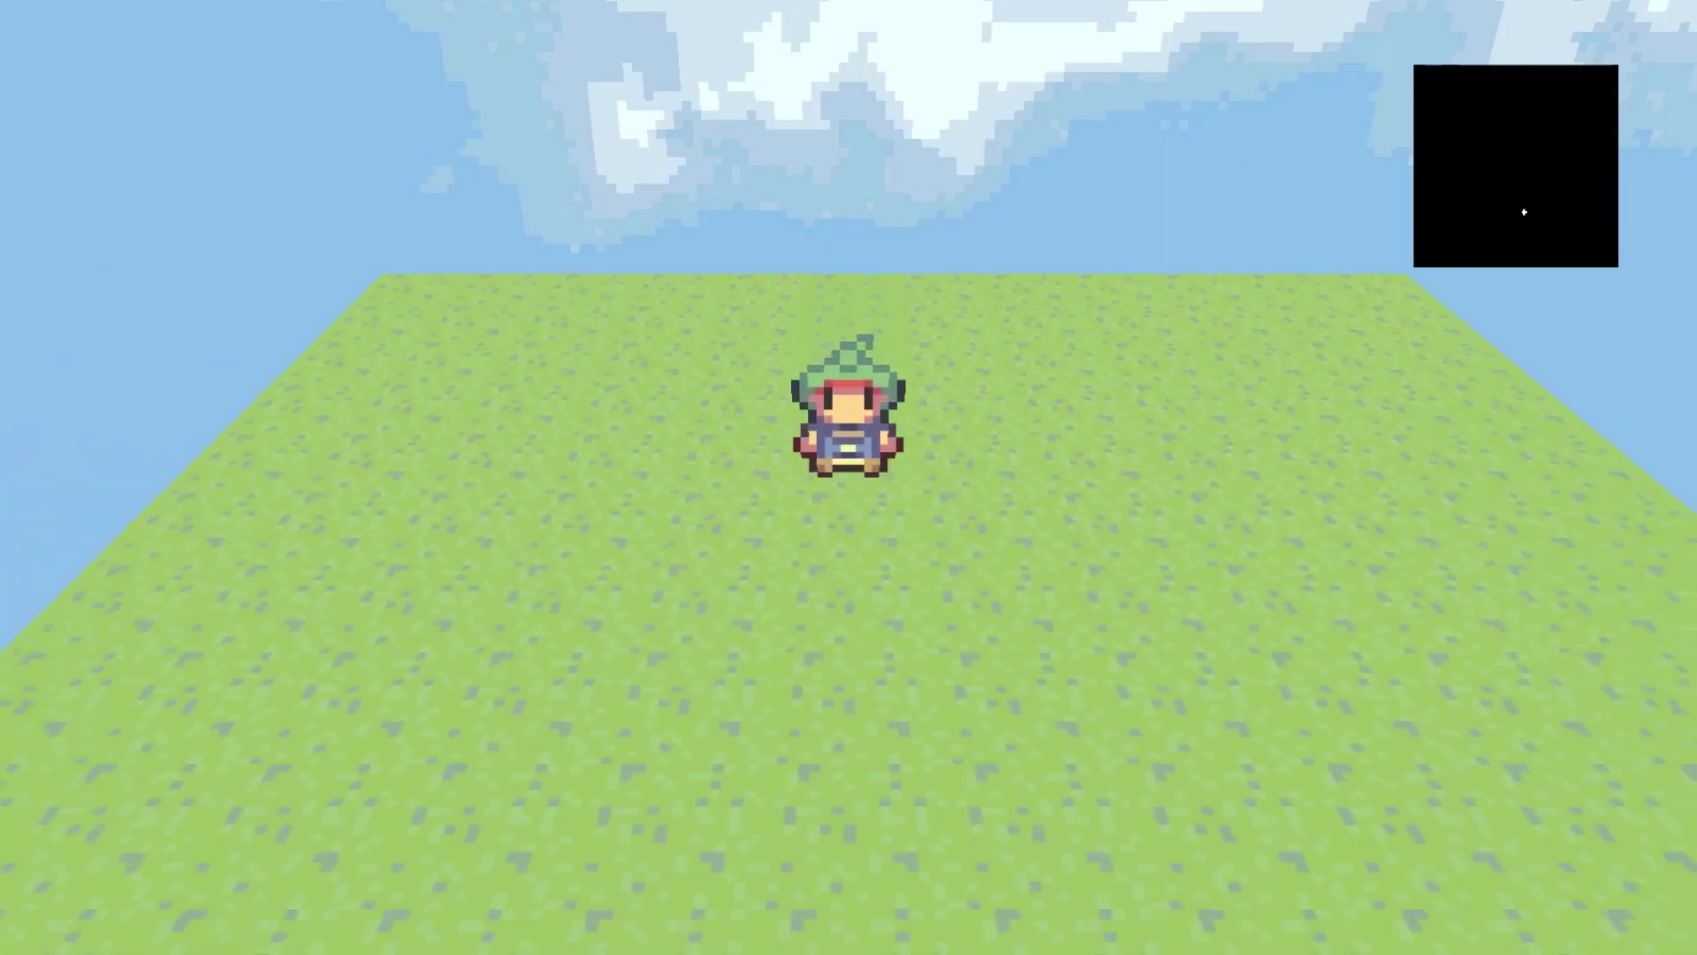
- Rotate the camera back and walk the hero to the map's far and side edges to recheck the marker
{"action": "key", "text": "q"}
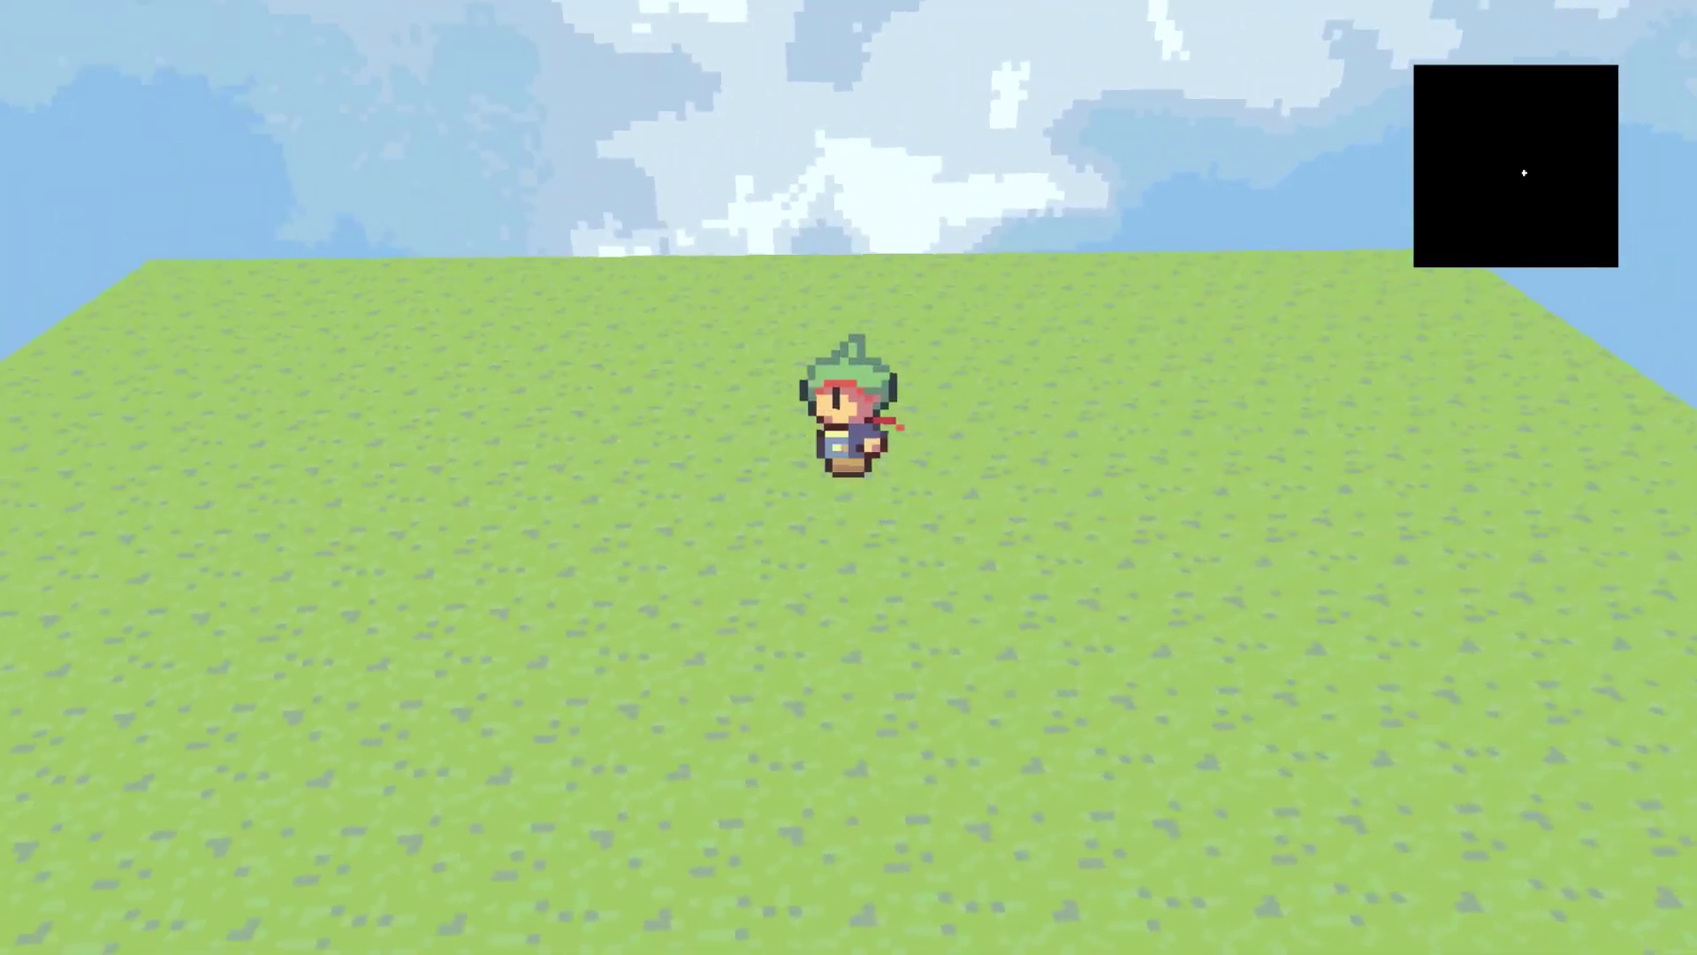
{"action": "key", "text": "Up"}
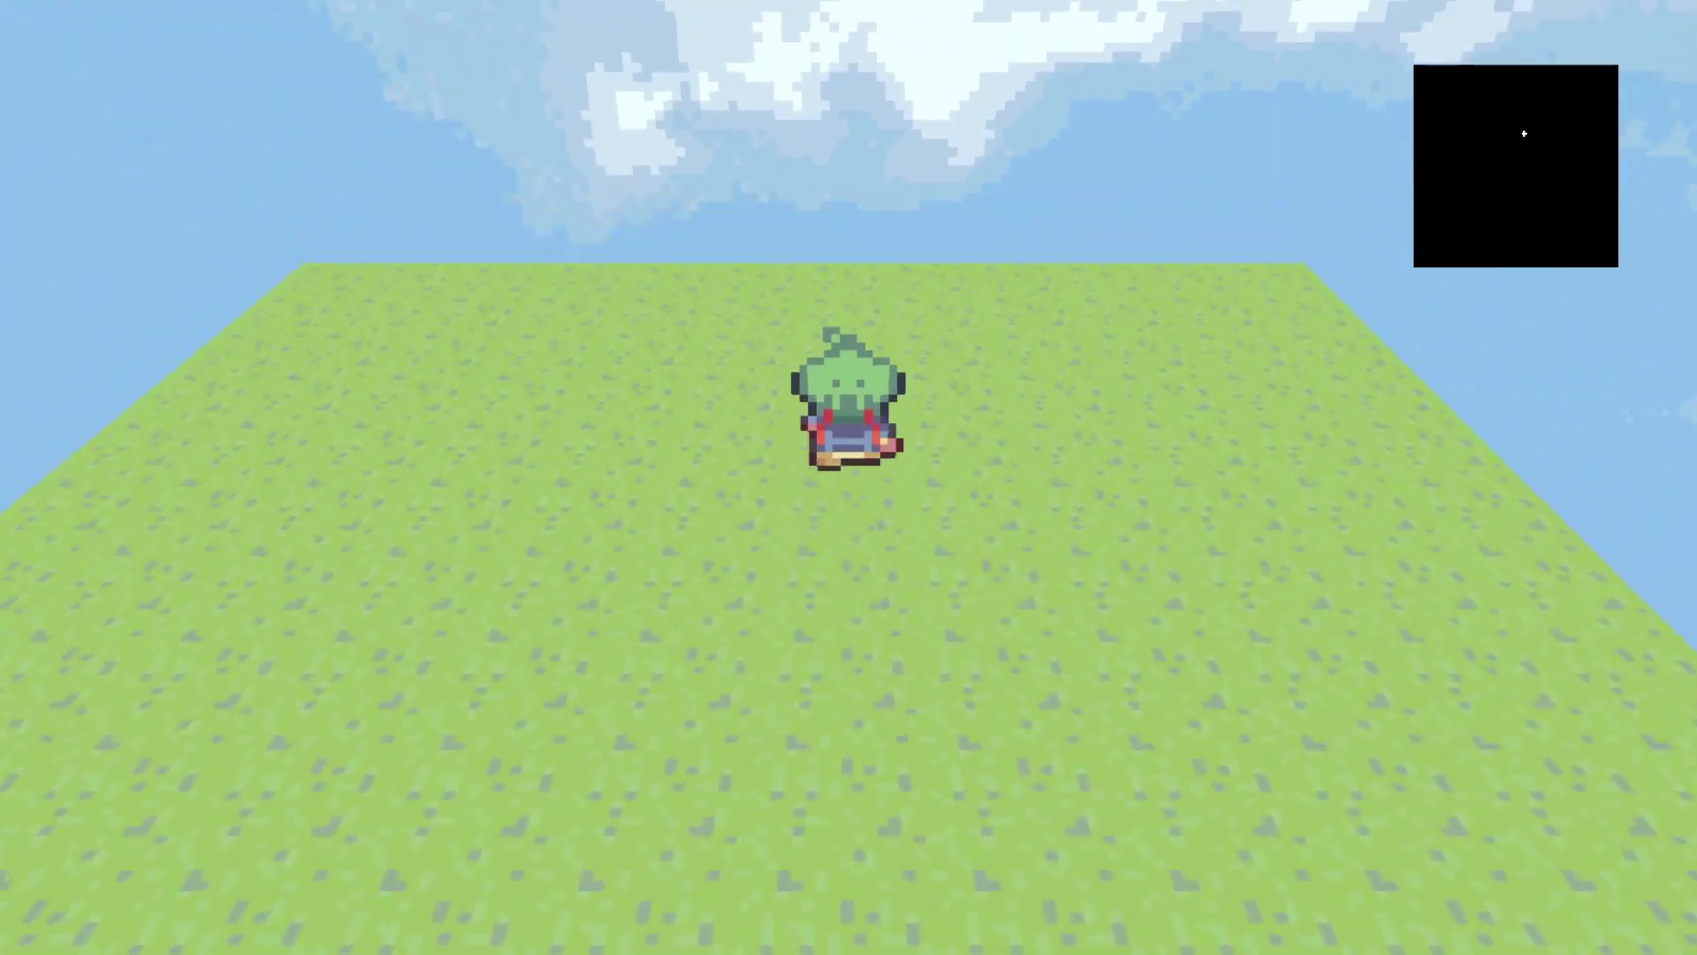
{"action": "key", "text": "Left"}
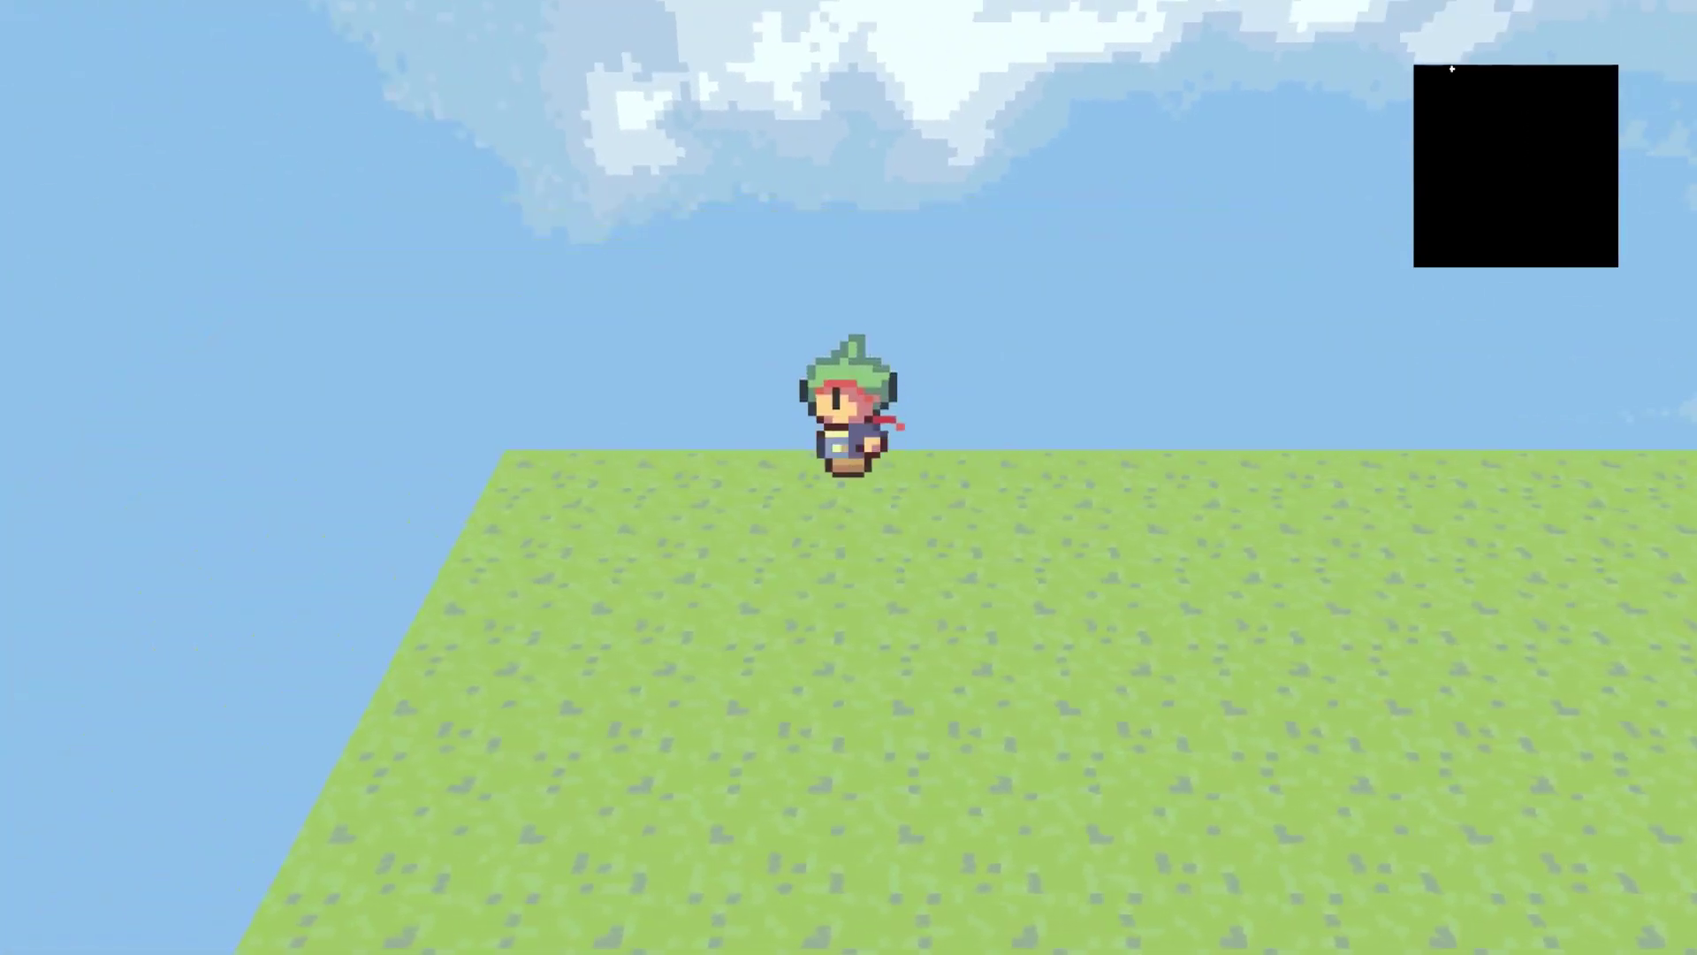
{"action": "key", "text": "Down"}
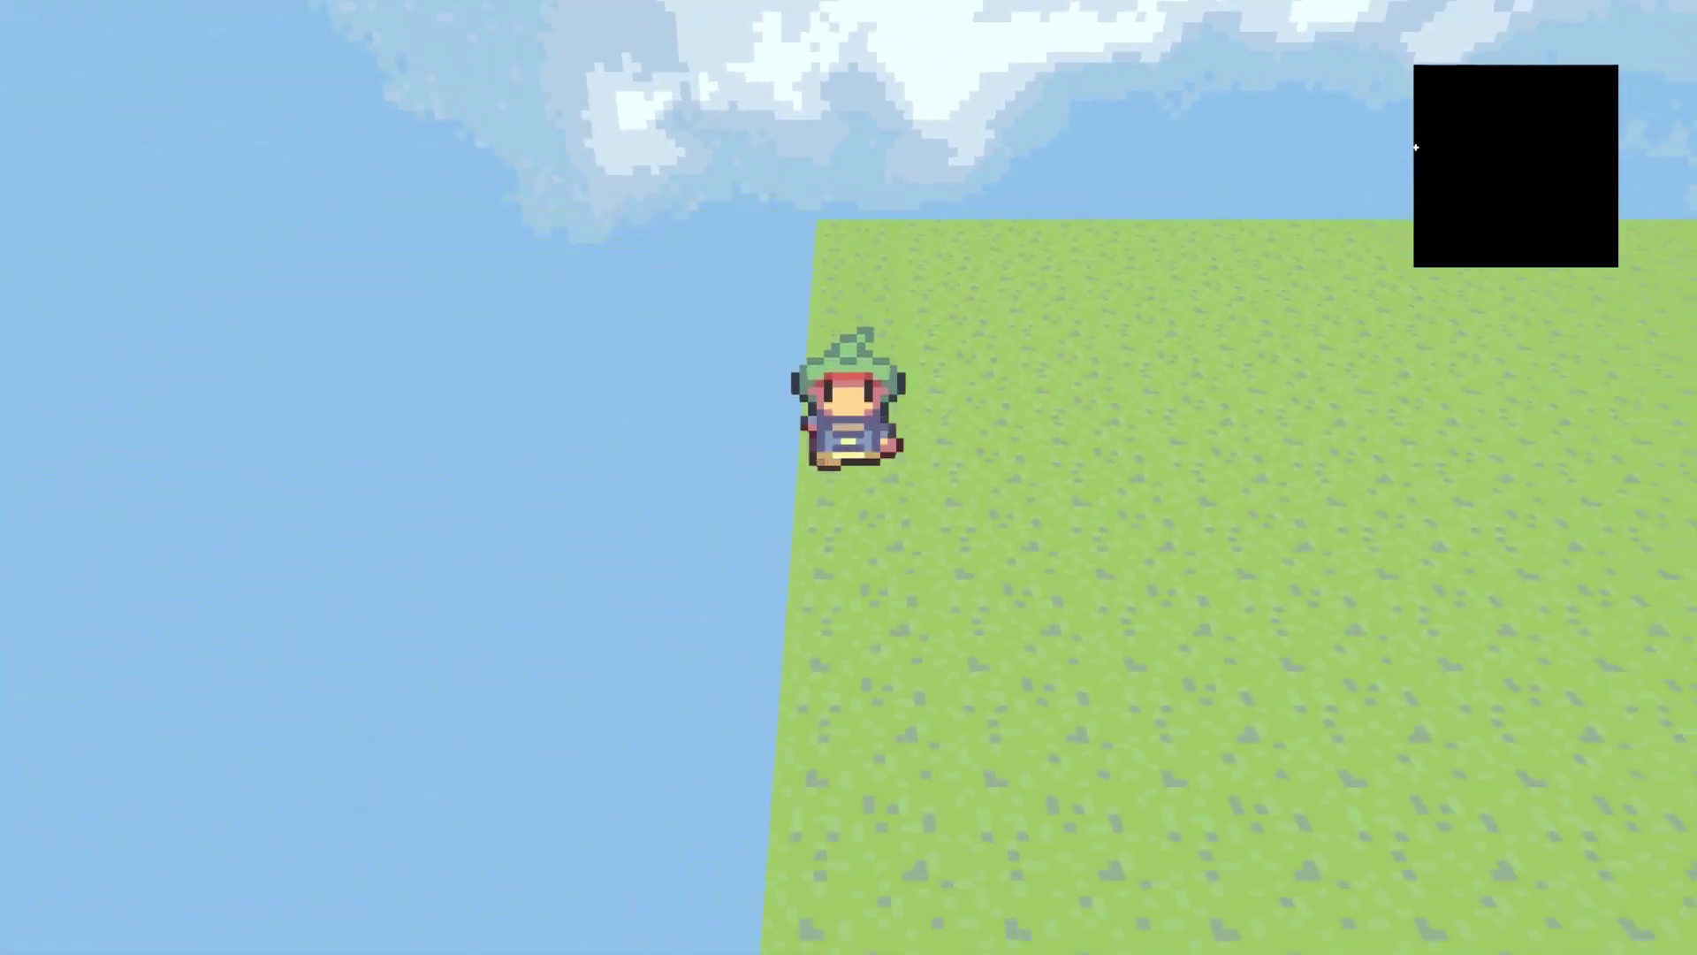
- Rotate the in-game camera a quarter turn and walk the hero to the map's near edge and sideways to check the minimap marker
{"action": "key", "text": "q"}
{"action": "key", "text": "Down"}
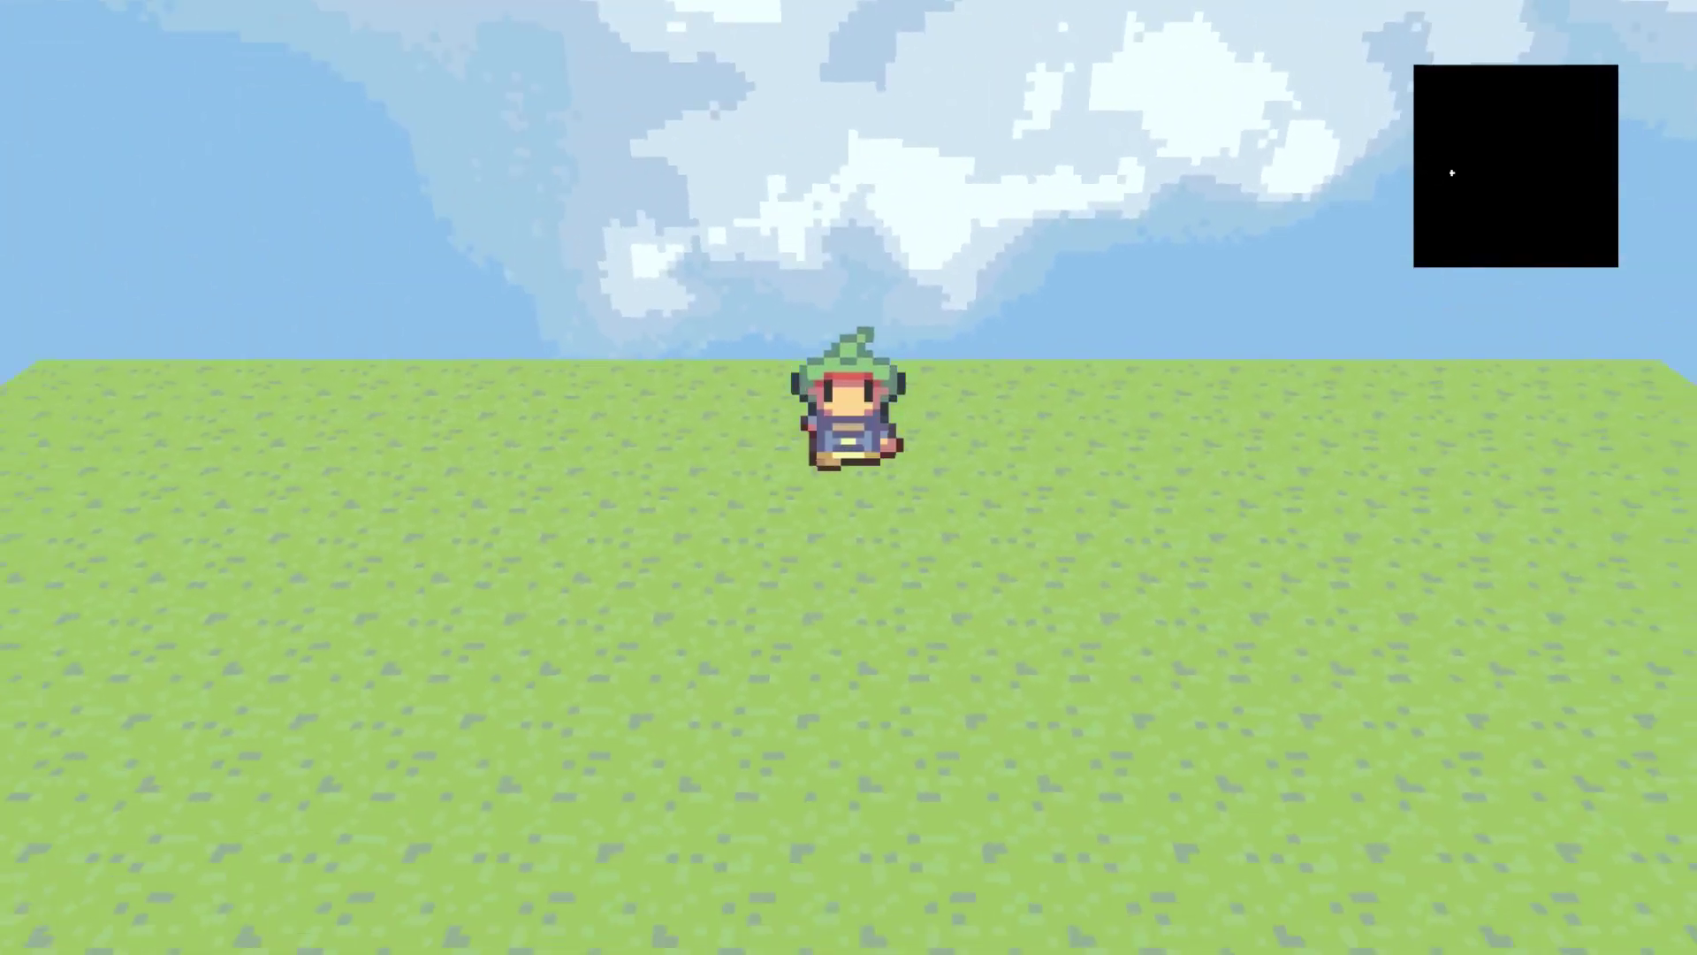
{"action": "key", "text": "Down"}
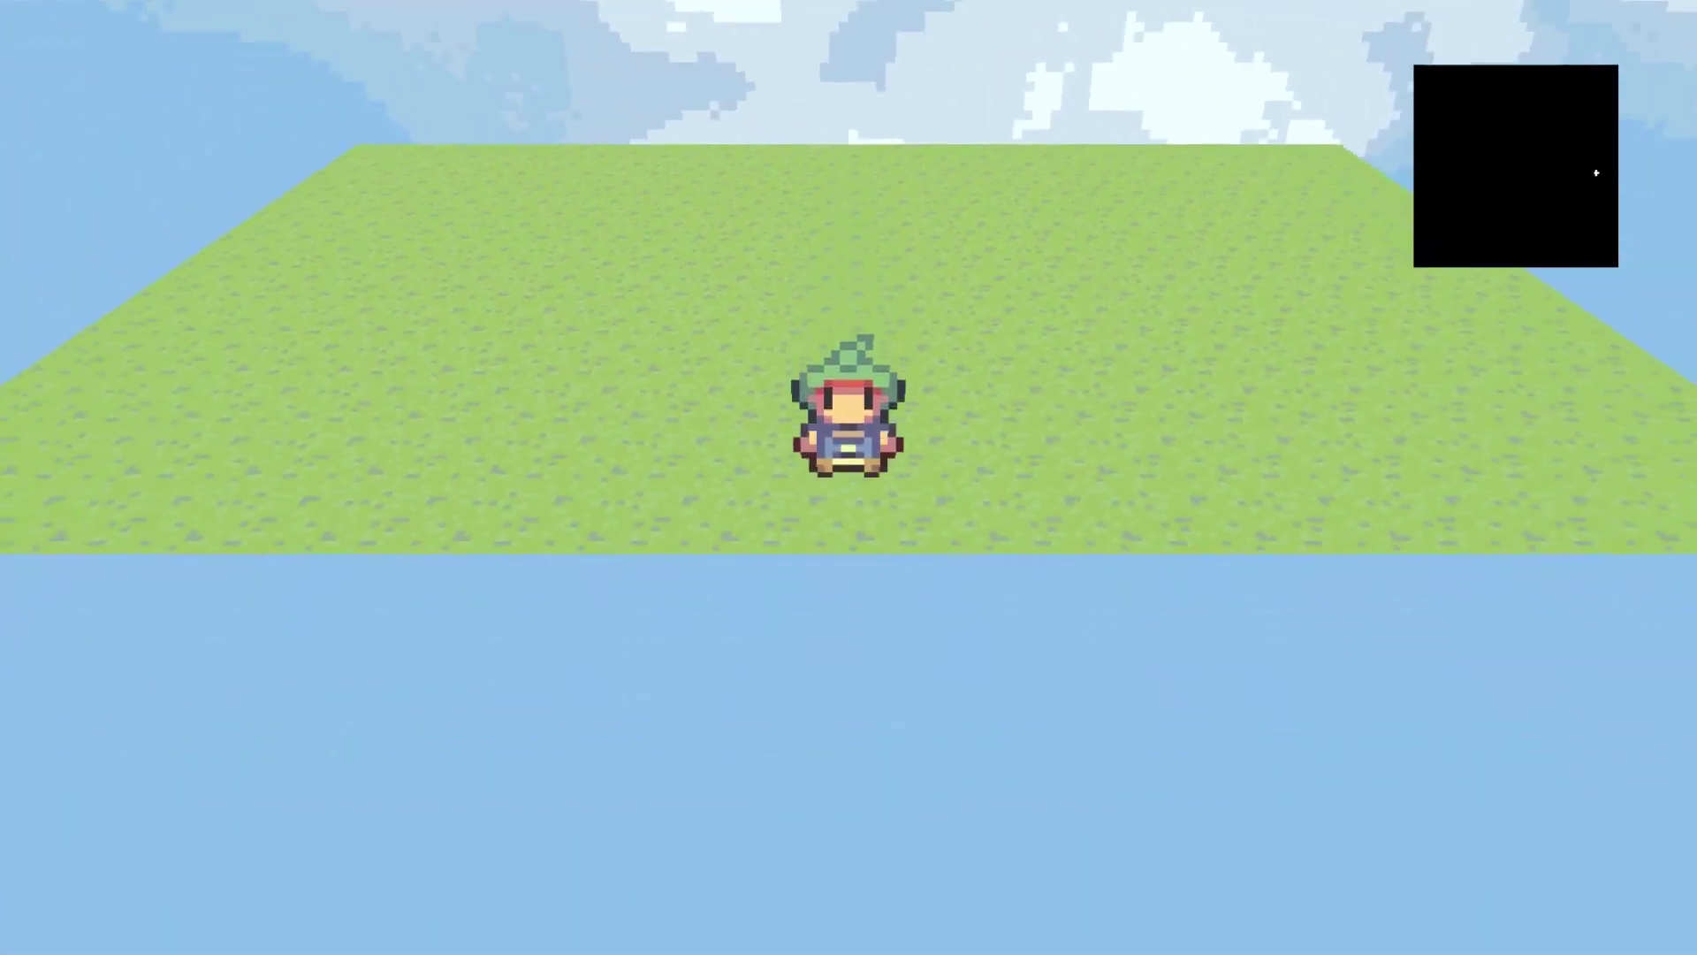
{"action": "key", "text": "Right"}
{"action": "key", "text": "Left"}
- Rotate the camera back a quarter turn and walk the hero along the near edge away from the corner
{"action": "key", "text": "e"}
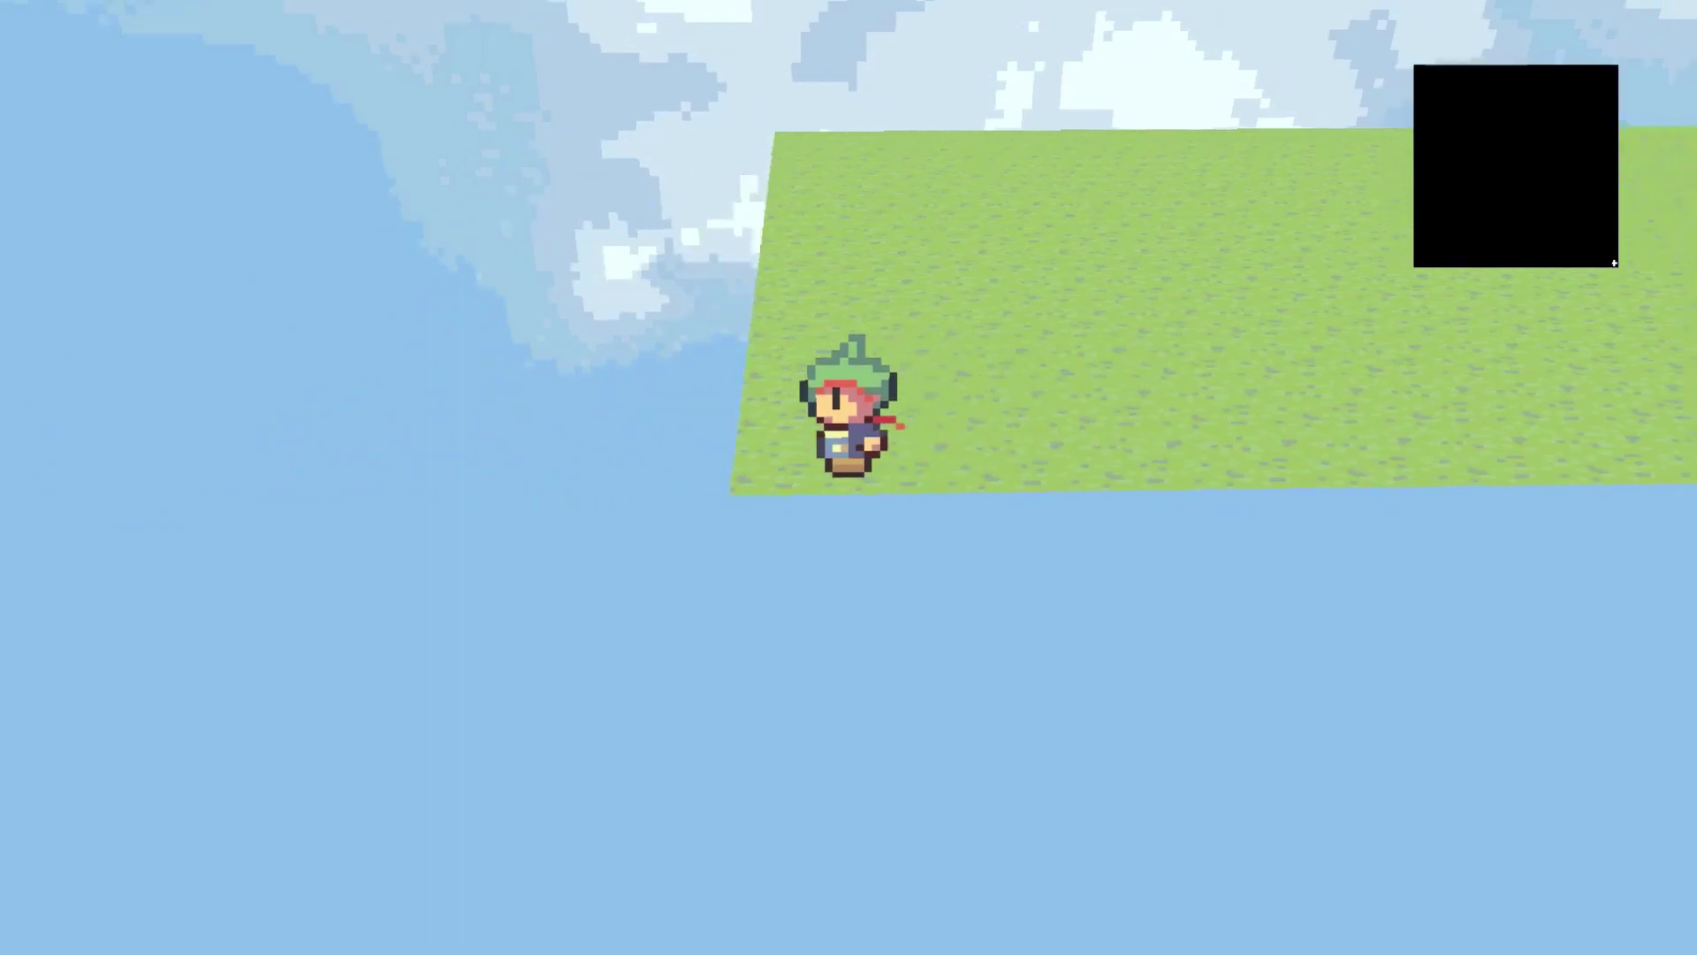
{"action": "key", "text": "Left"}
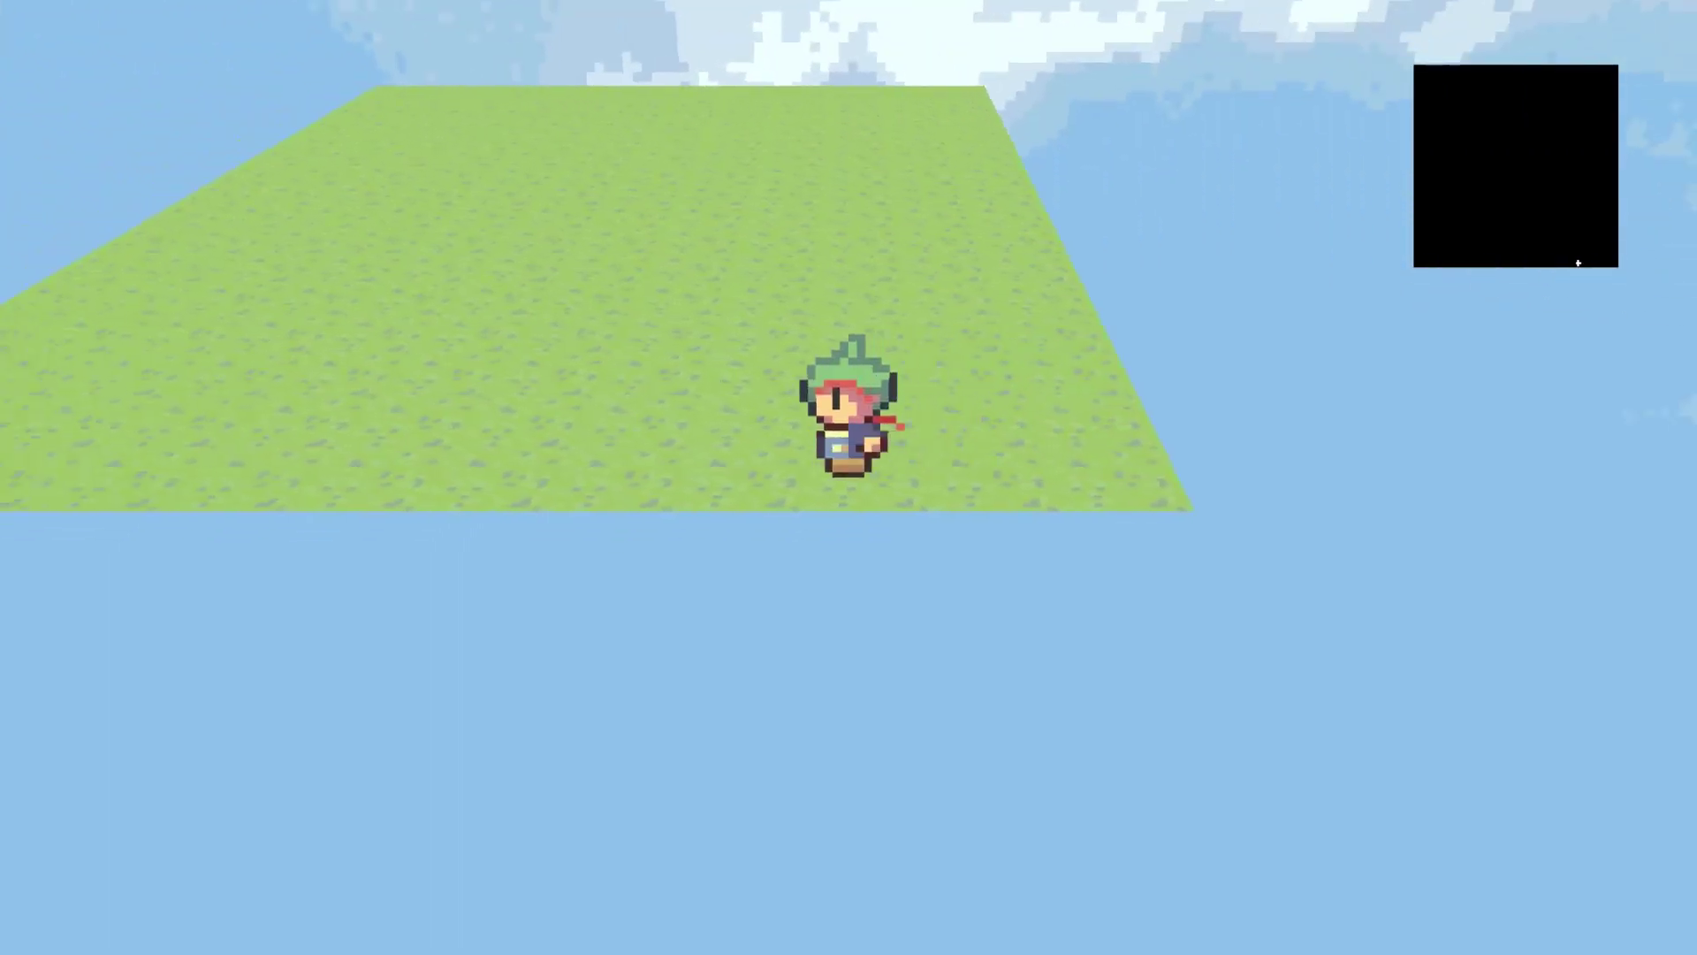
{"action": "key", "text": "a"}
- Rotate the camera a quarter turn the other way and walk the hero through the centre to the near and side edges
{"action": "key", "text": "q"}
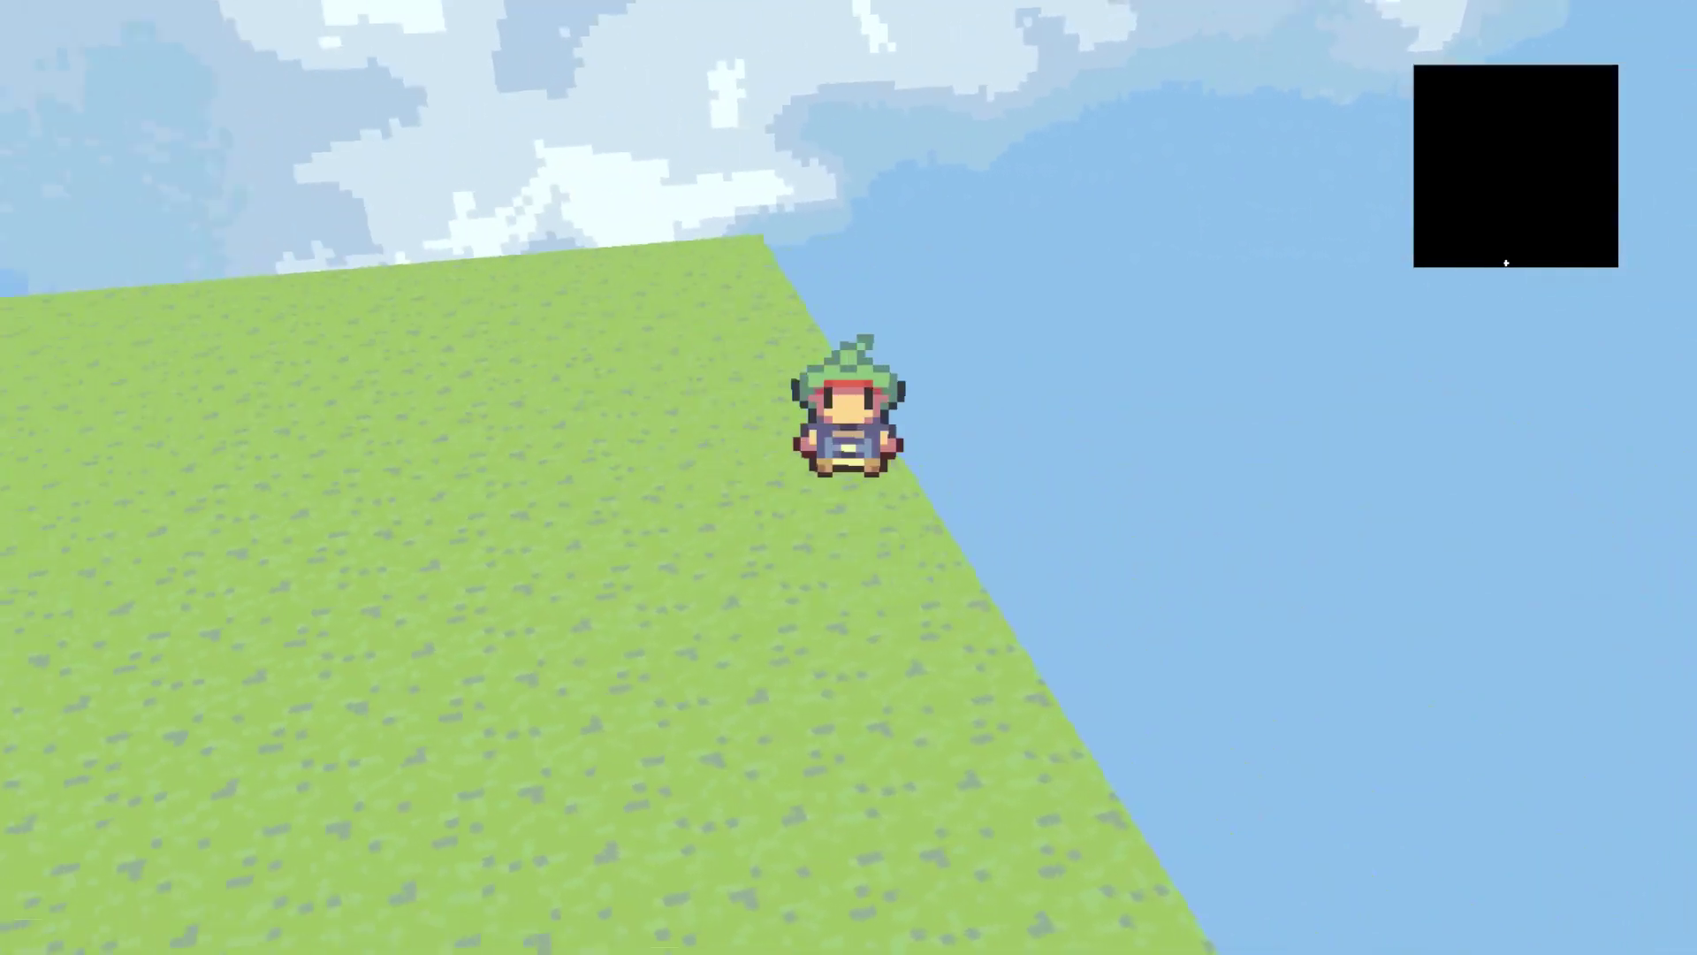
{"action": "key", "text": "a"}
{"action": "key", "text": "a"}
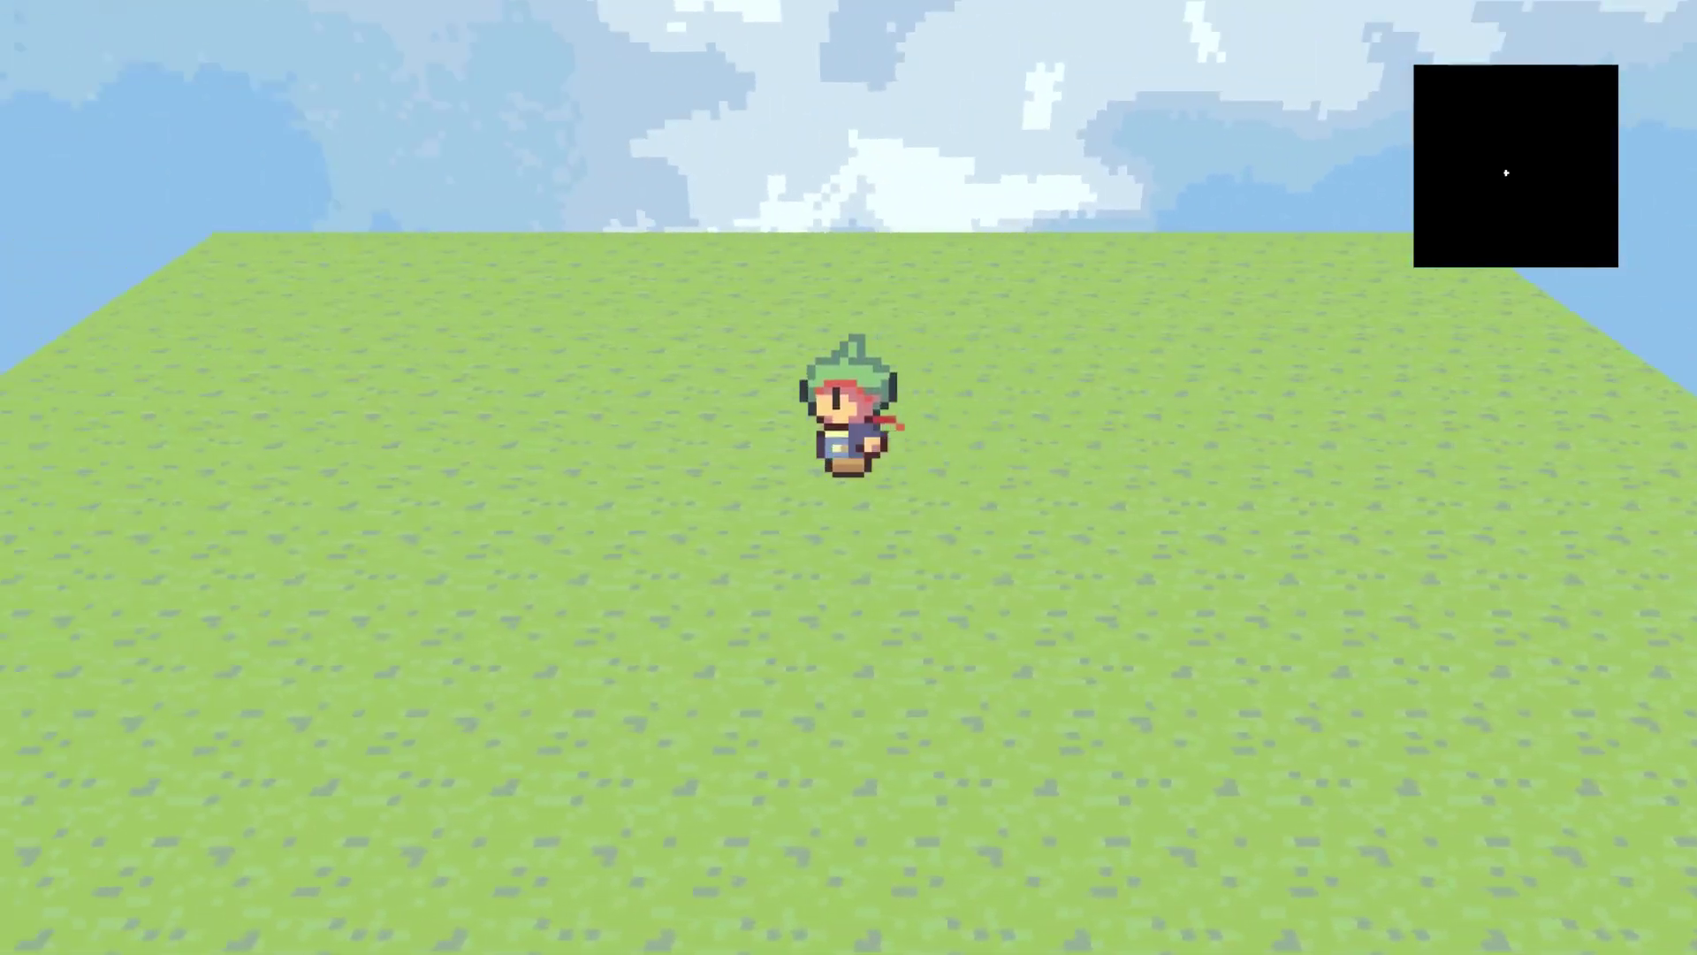
{"action": "key", "text": "s"}
{"action": "key", "text": "a"}
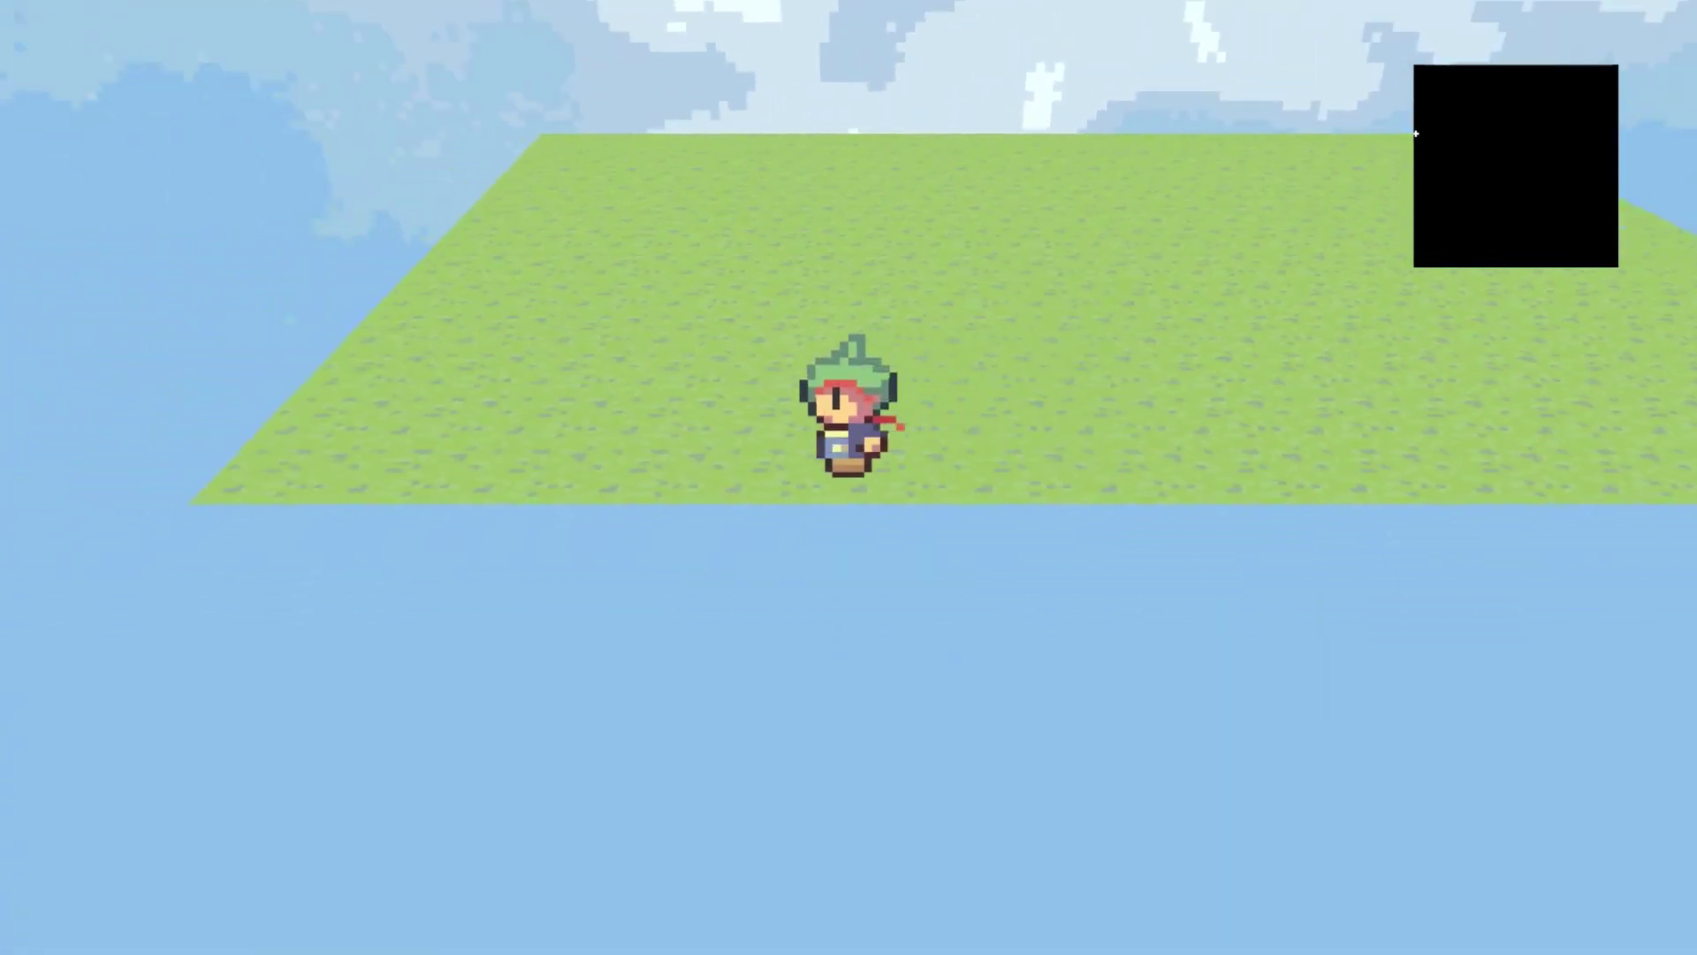
{"action": "key", "text": "Left"}
{"action": "key", "text": "w"}
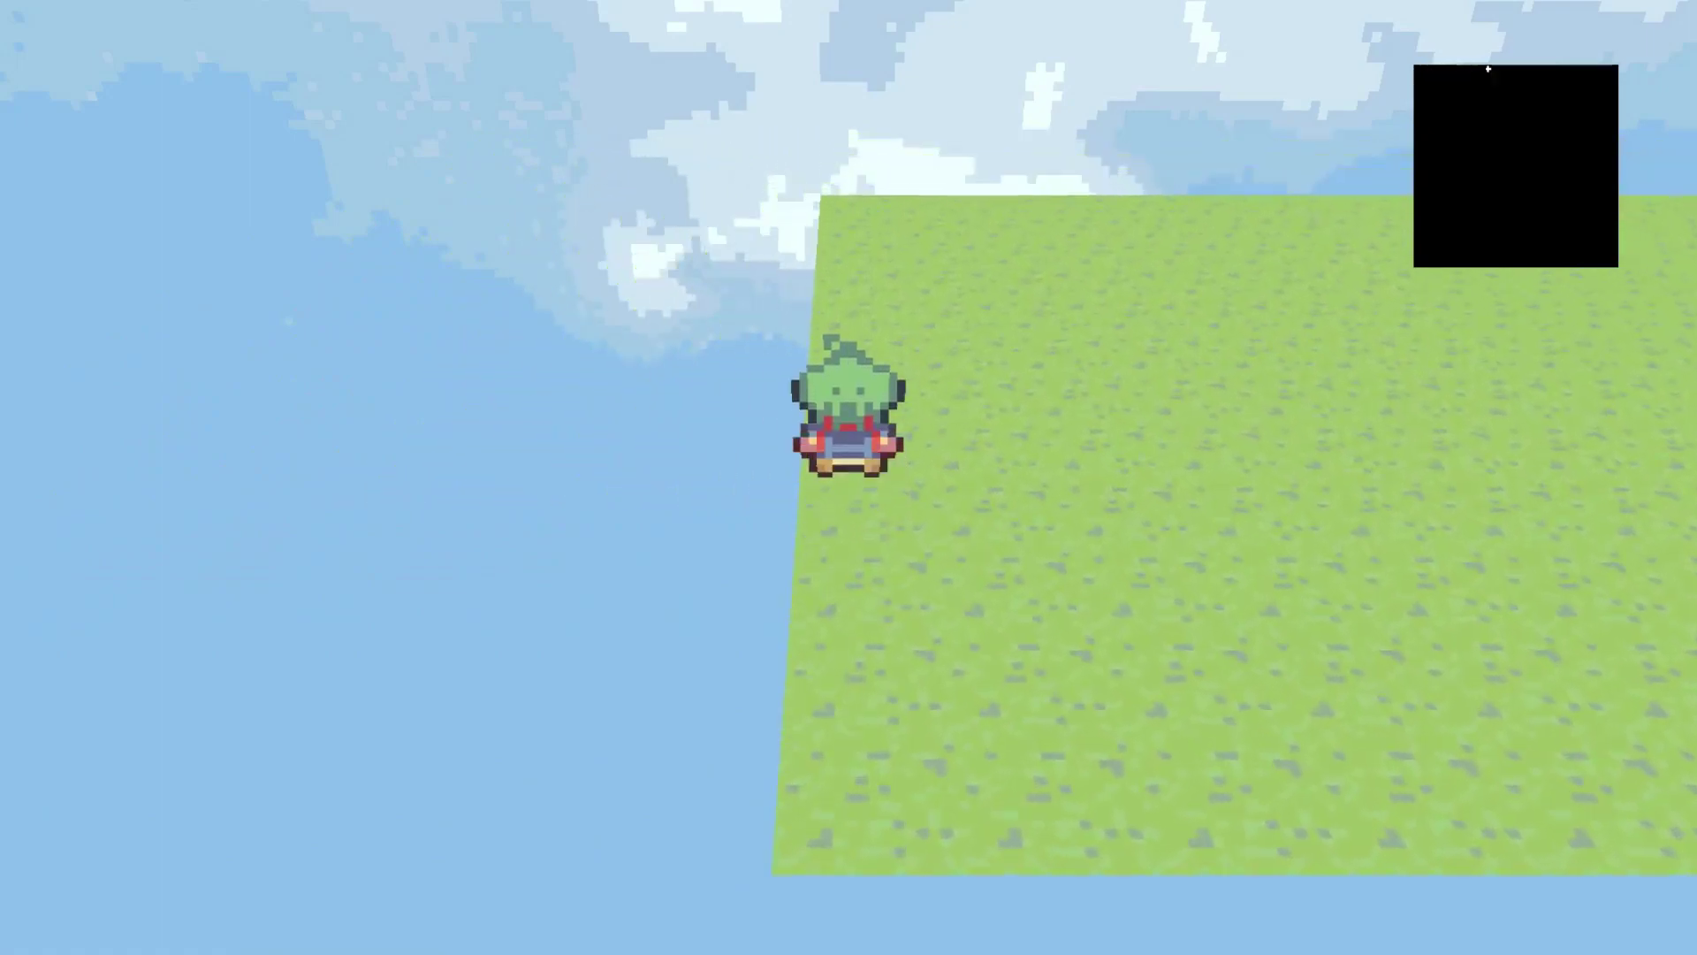
- Rotate the camera to view the map from its opposite side and walk the hero to the far and side edges
{"action": "key", "text": "e"}
{"action": "key", "text": "Up"}
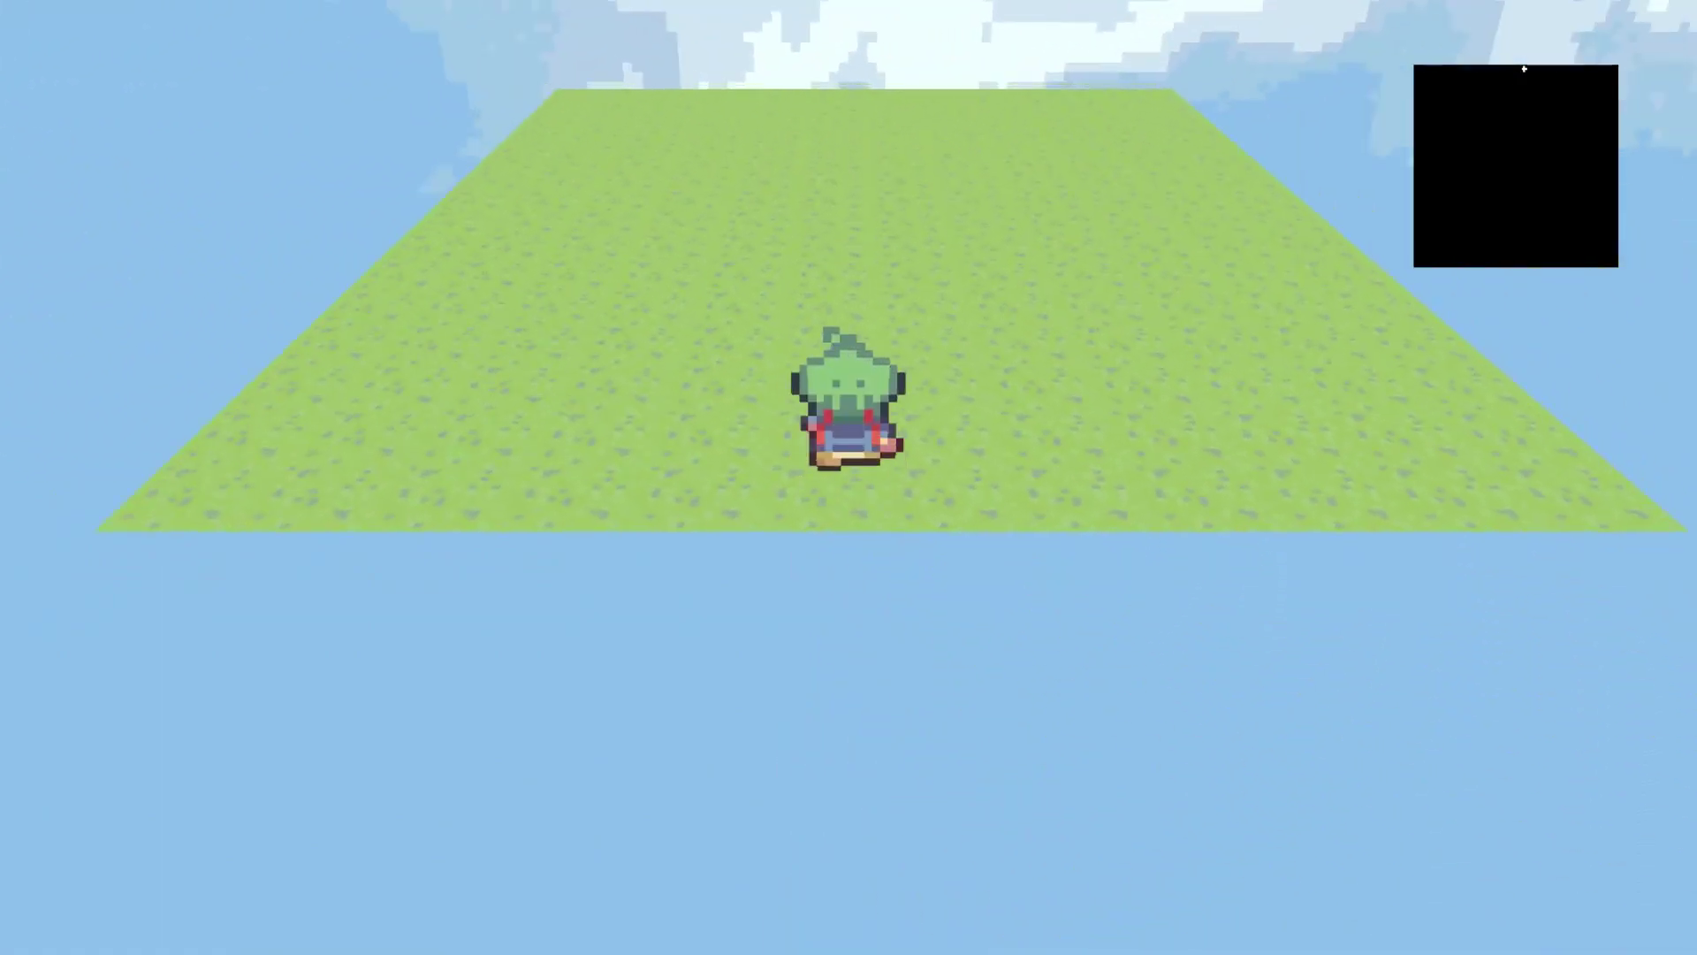
{"action": "key", "text": "Up"}
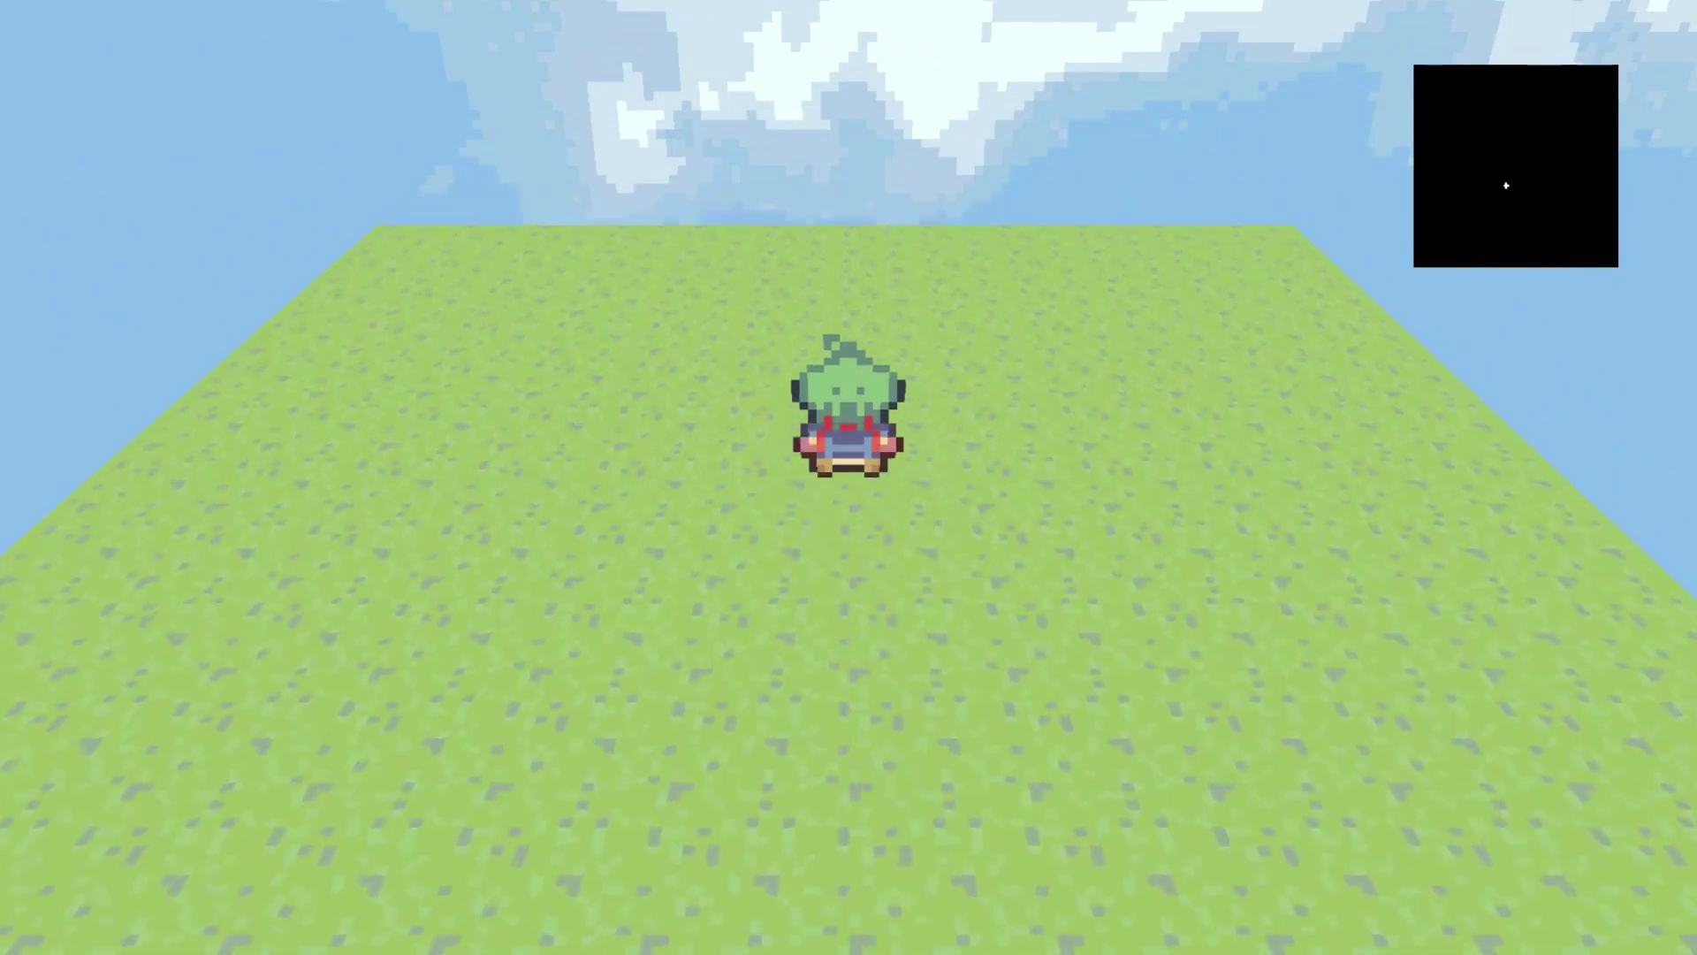
{"action": "key", "text": "Left"}
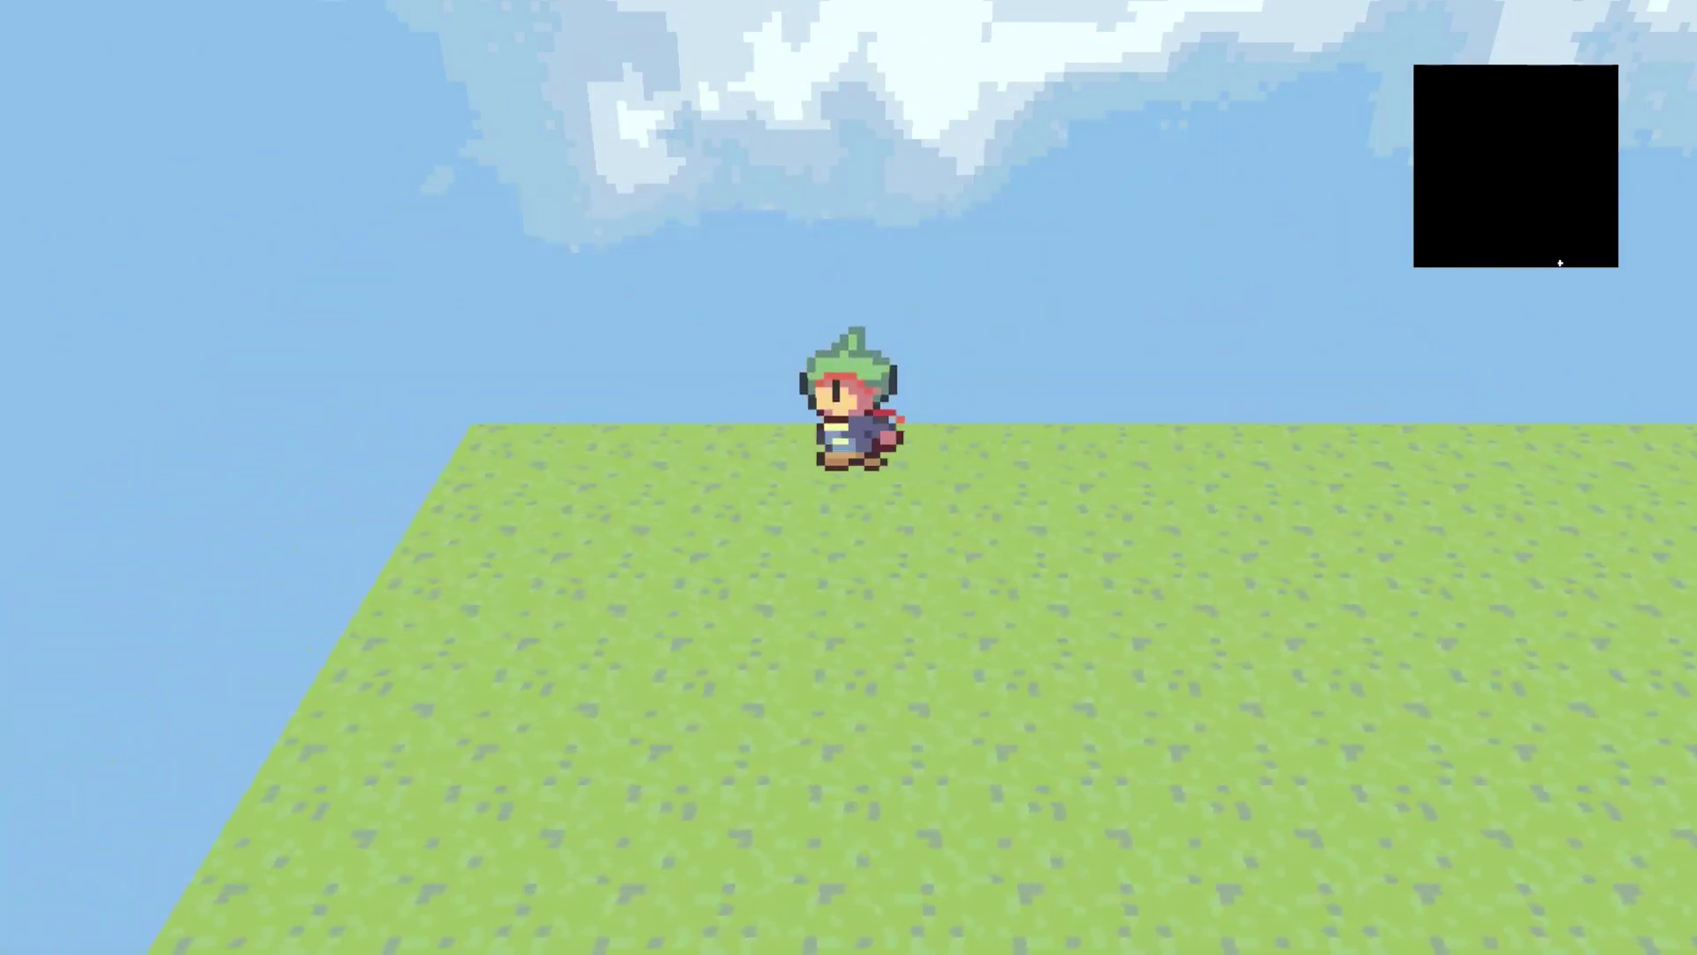
{"action": "key", "text": "Down"}
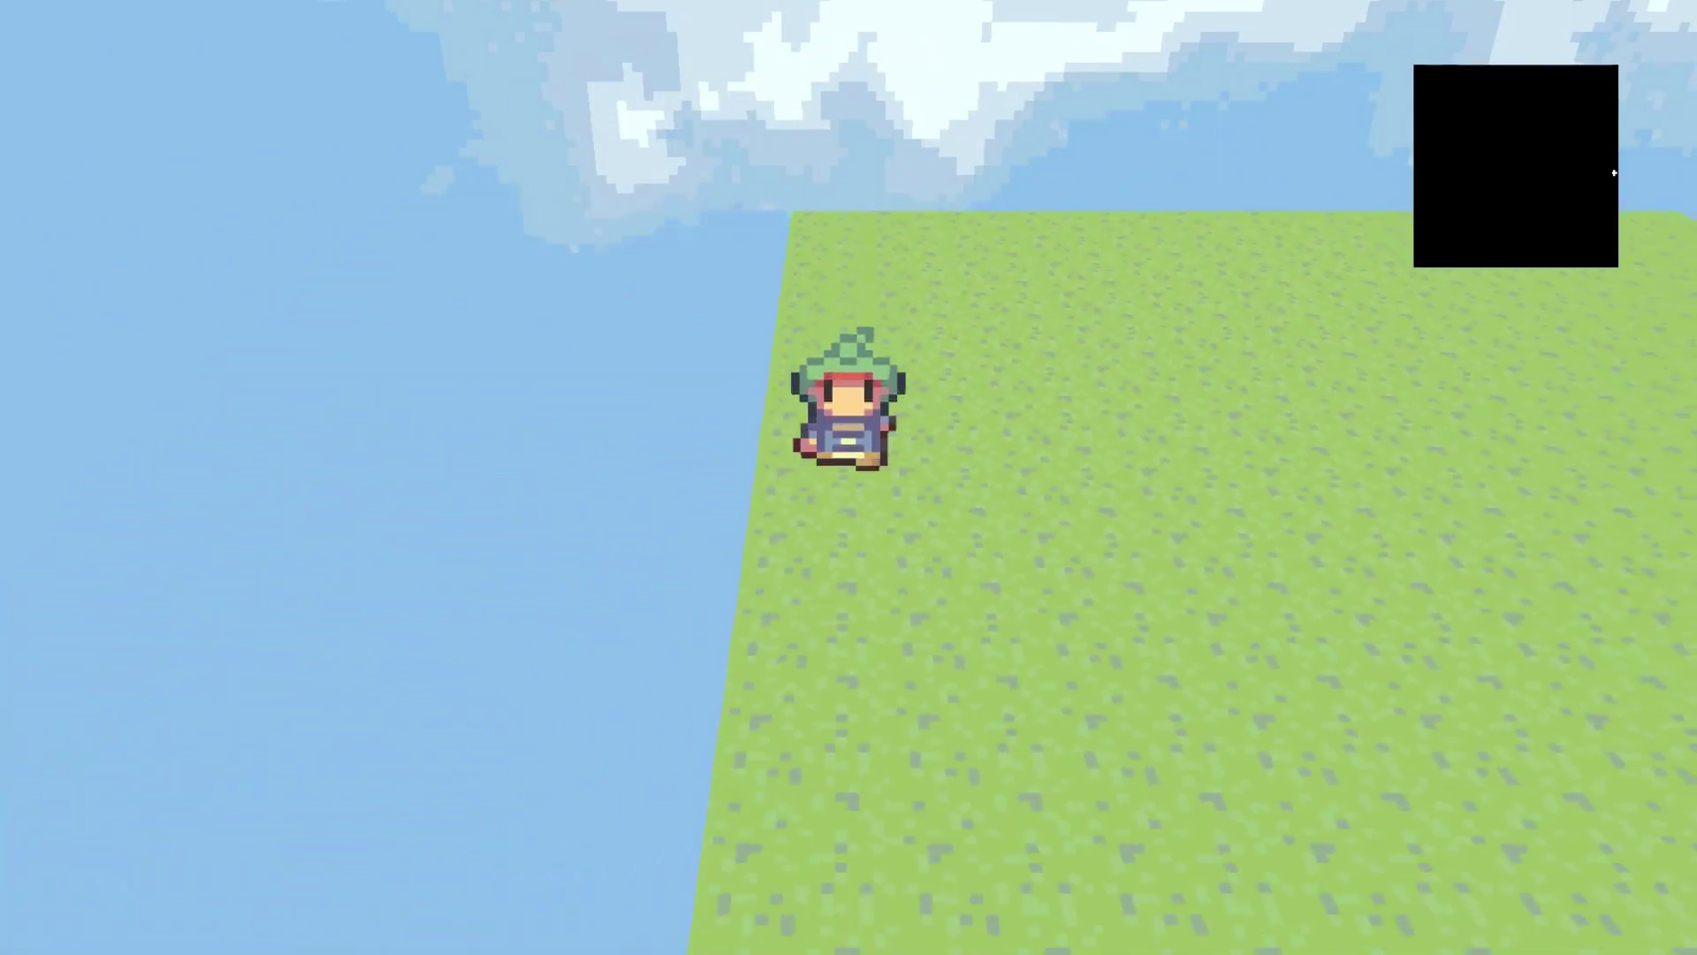
{"action": "key", "text": "Right"}
{"action": "key", "text": "Left"}
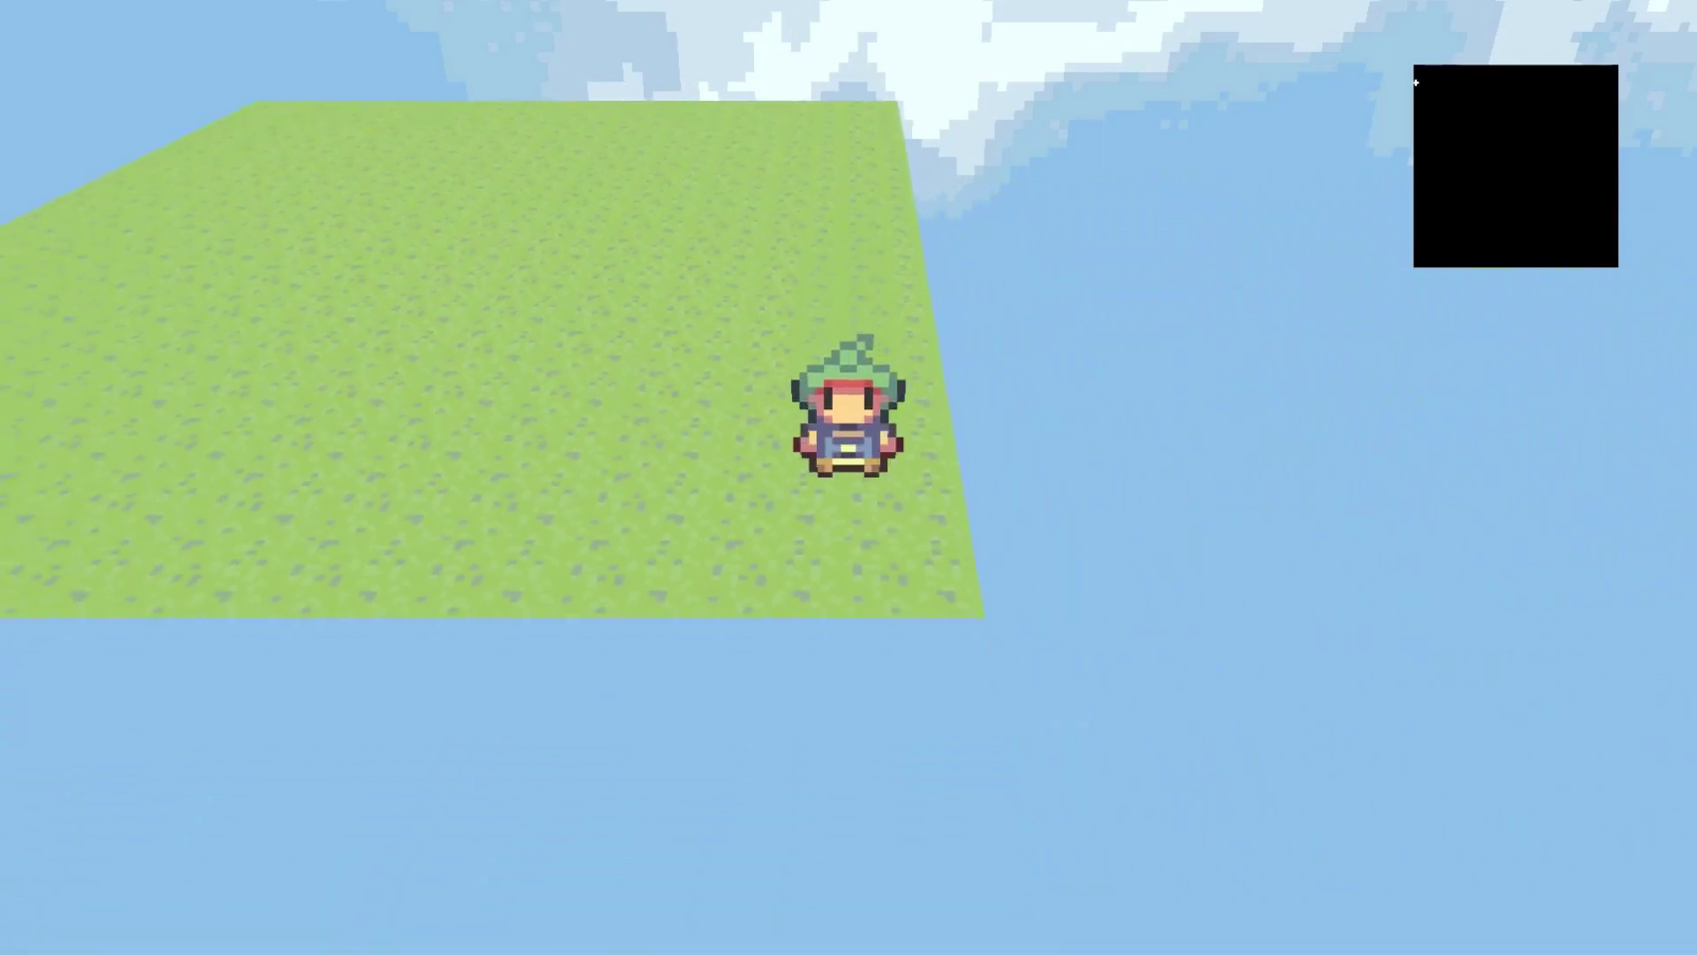
- Rotate the camera back to its original direction and walk the hero from the far edge to the near edge
{"action": "key", "text": "Left"}
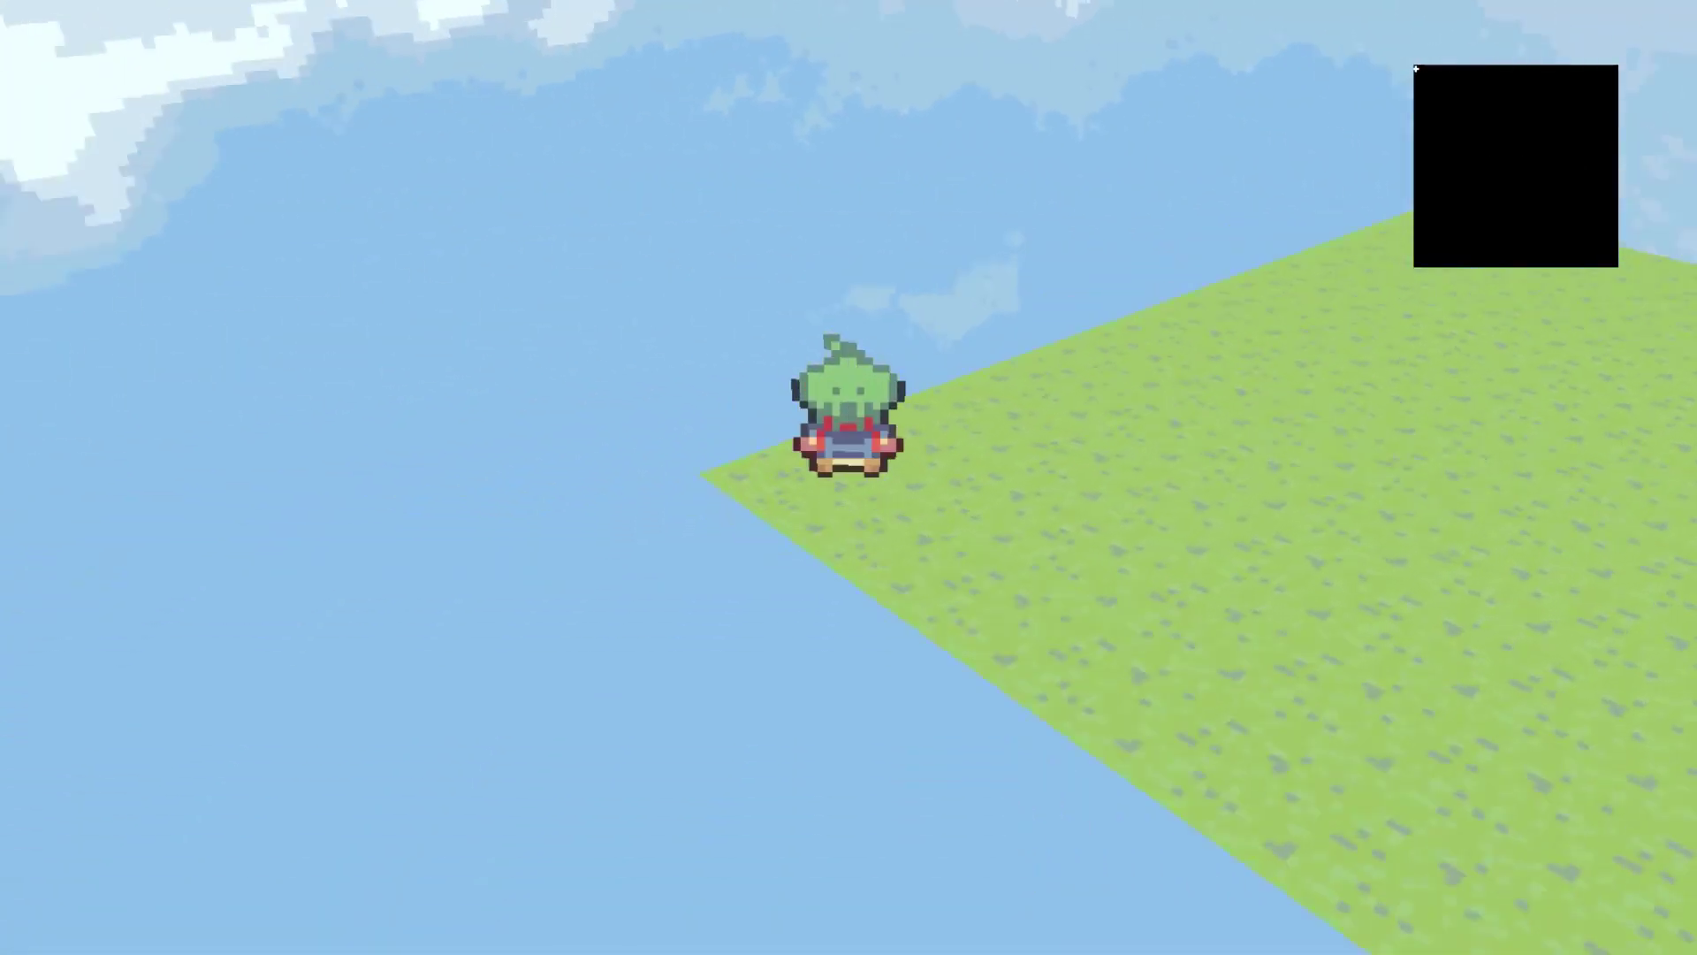
{"action": "key", "text": "Right"}
{"action": "key", "text": "Down"}
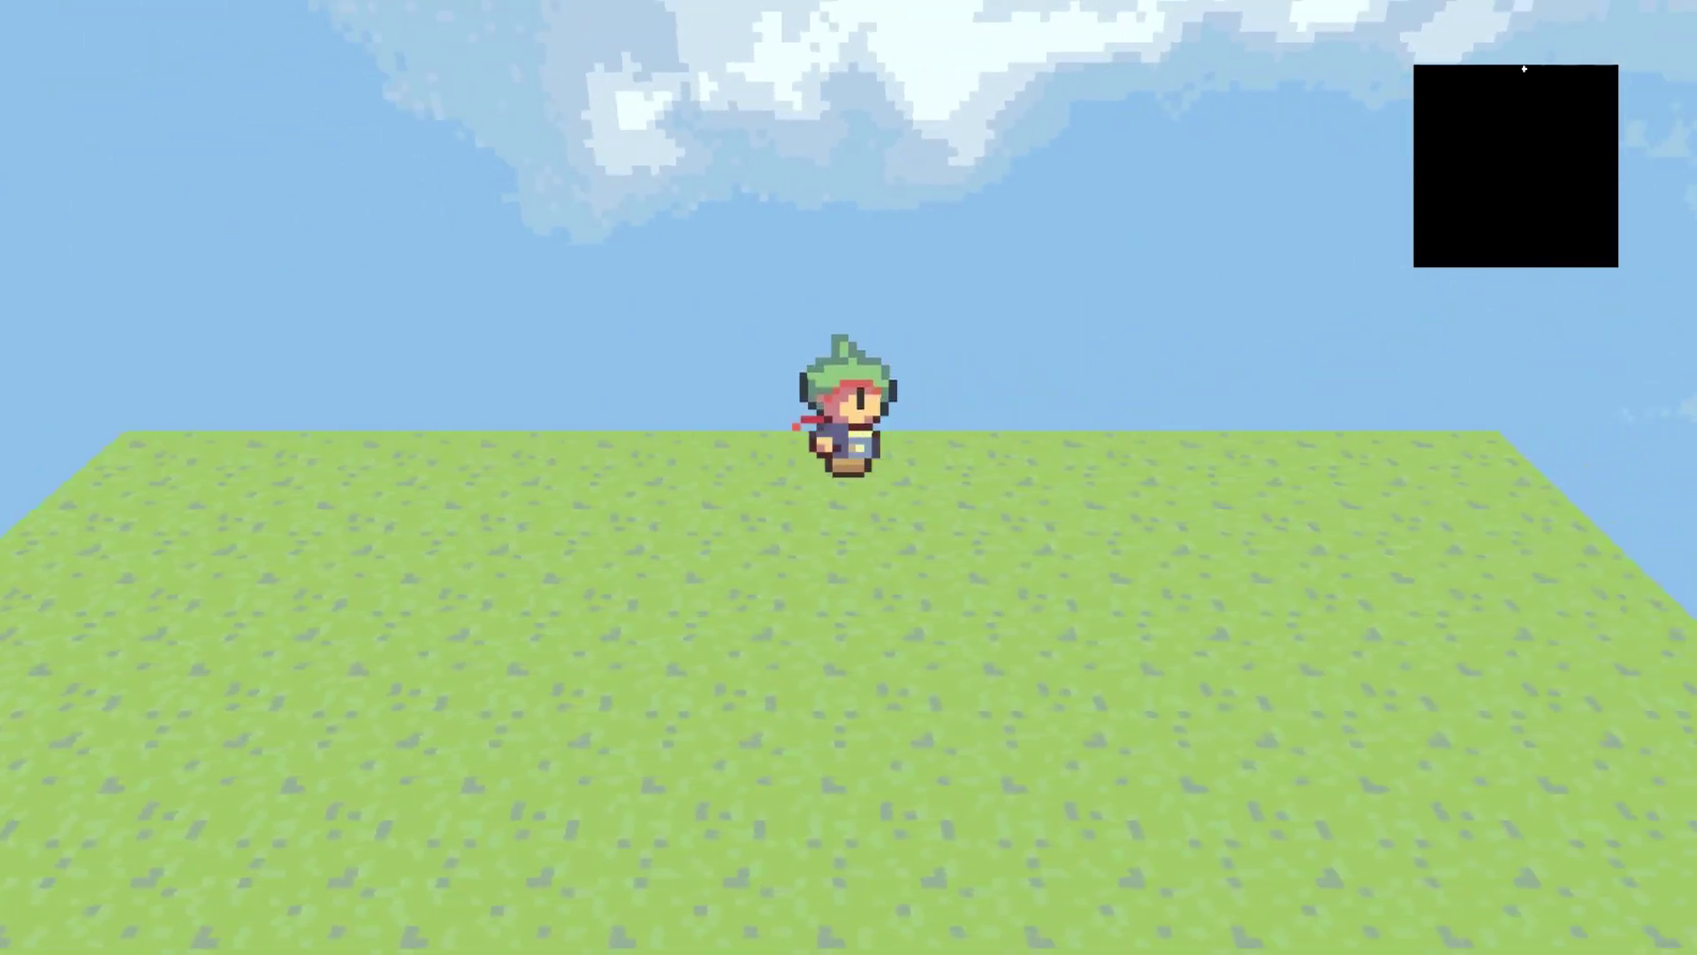
{"action": "key", "text": "Down"}
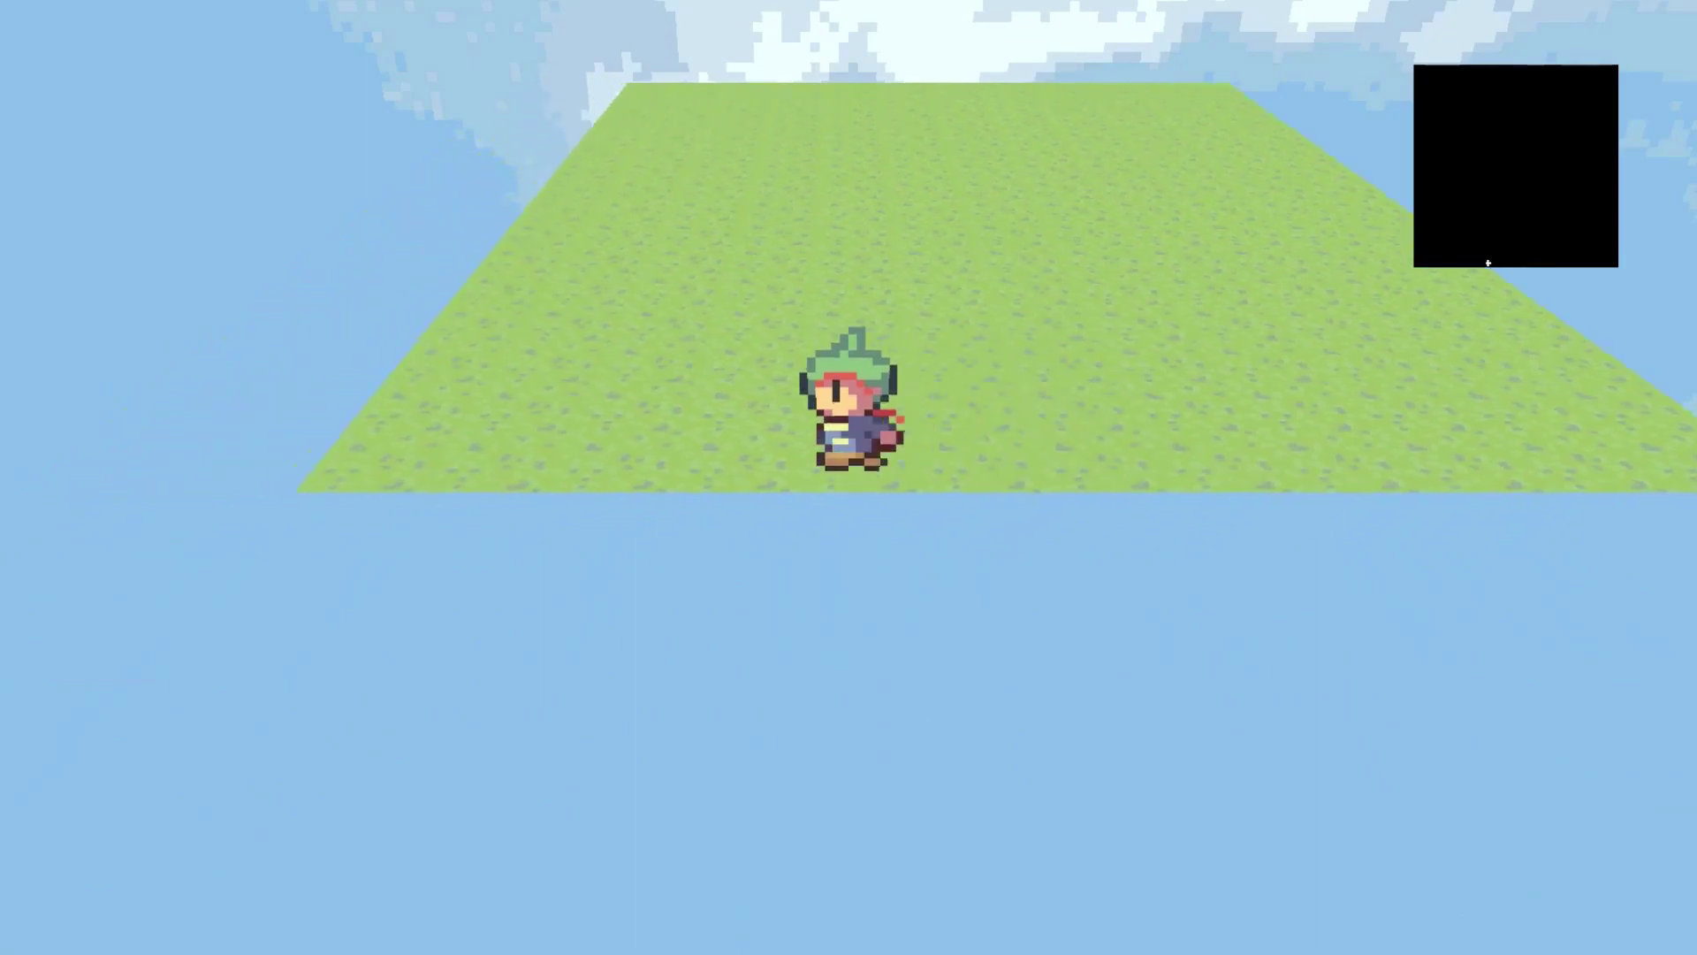
{"action": "key", "text": "Left"}
{"action": "key", "text": "Right"}
{"action": "key", "text": "Up"}
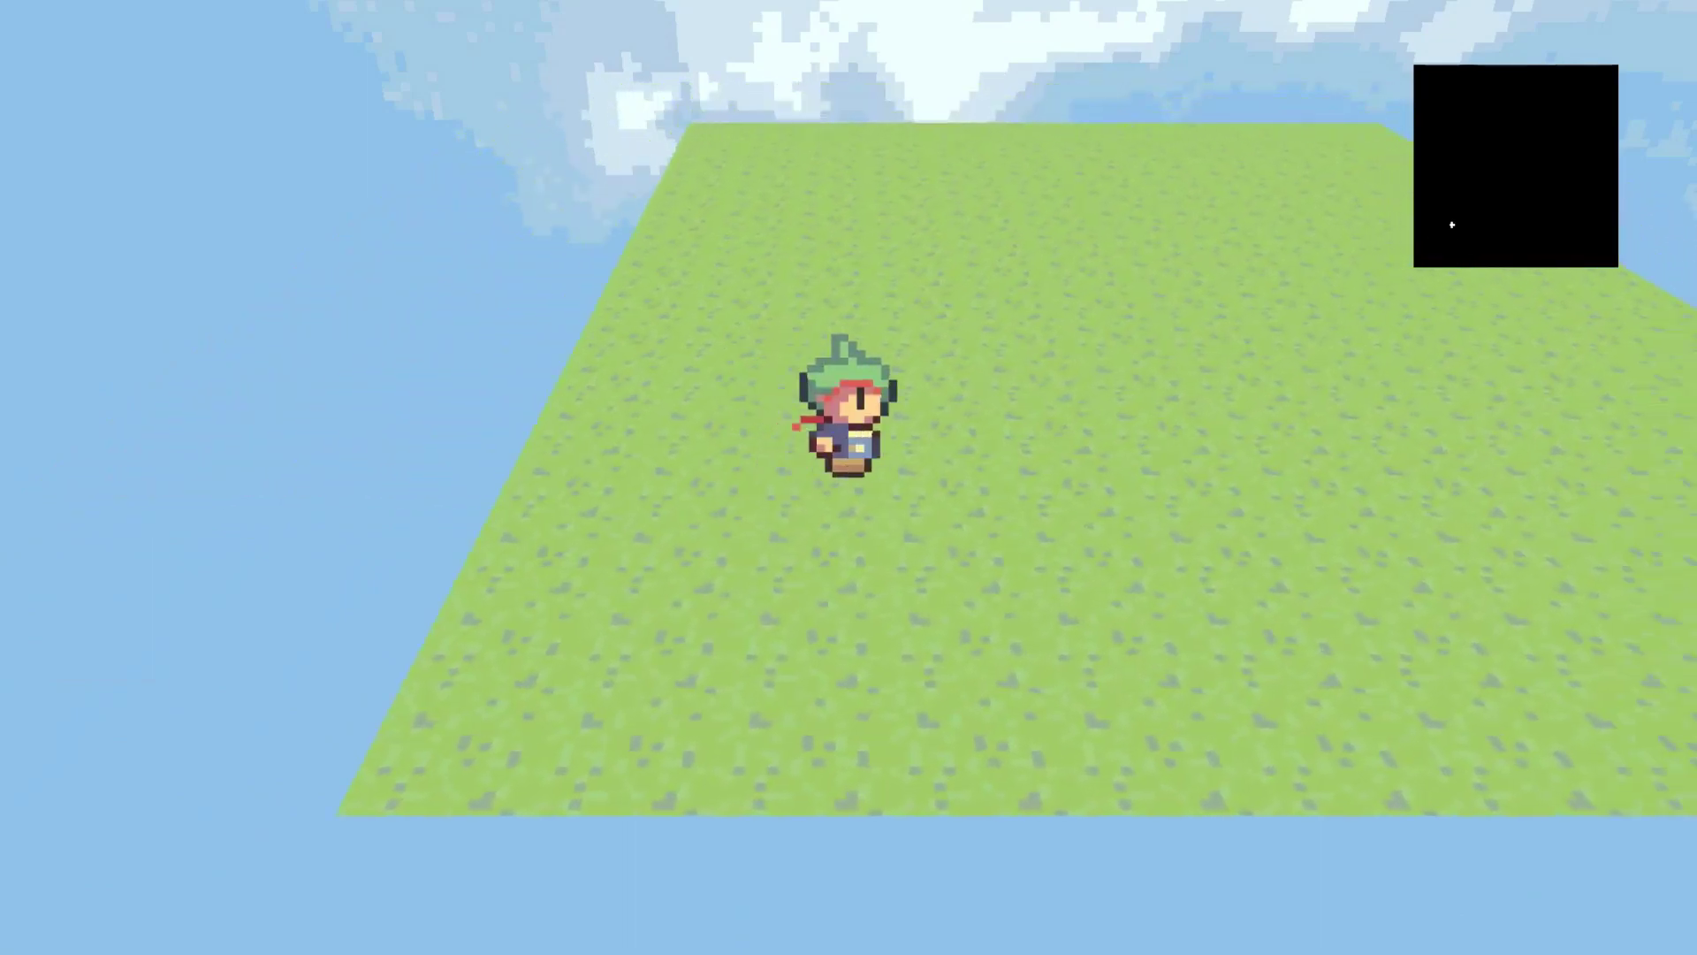
- Walk the hero across the map to its right edge and back towards the near edge to test the marker
{"action": "key", "text": "Left"}
{"action": "key", "text": "Up"}
{"action": "key", "text": "Right"}
{"action": "key", "text": "Left"}
{"action": "key", "text": "Right"}
{"action": "key", "text": "Right"}
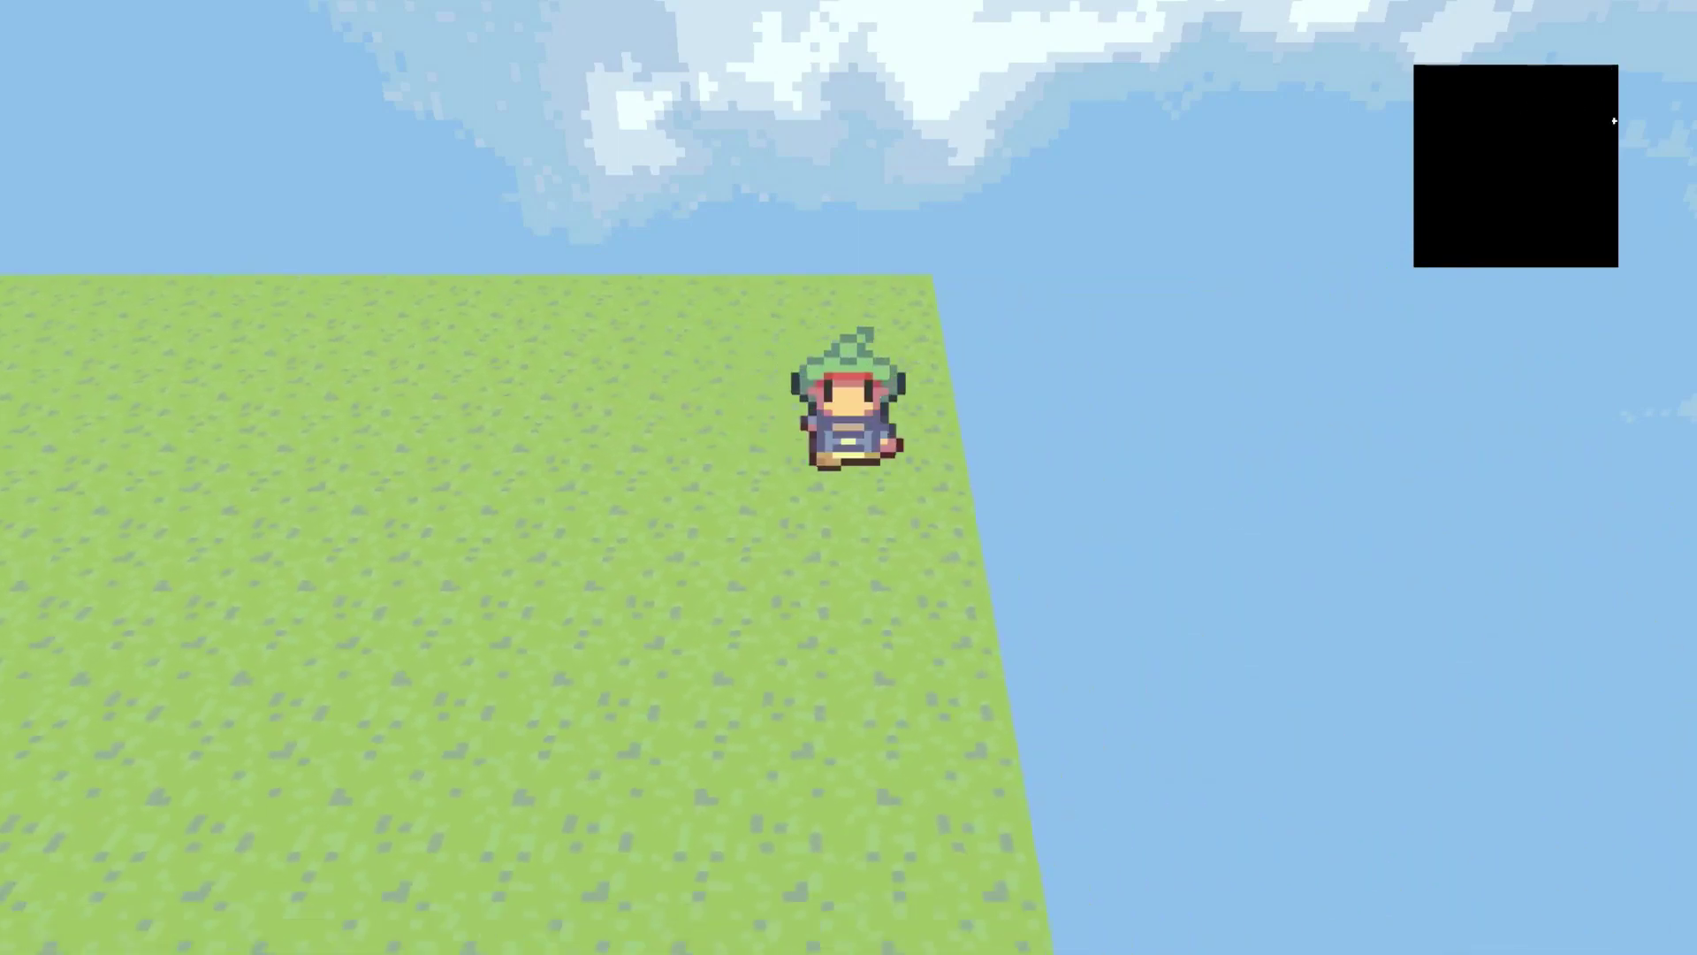
{"action": "key", "text": "Left"}
{"action": "key", "text": "Down"}
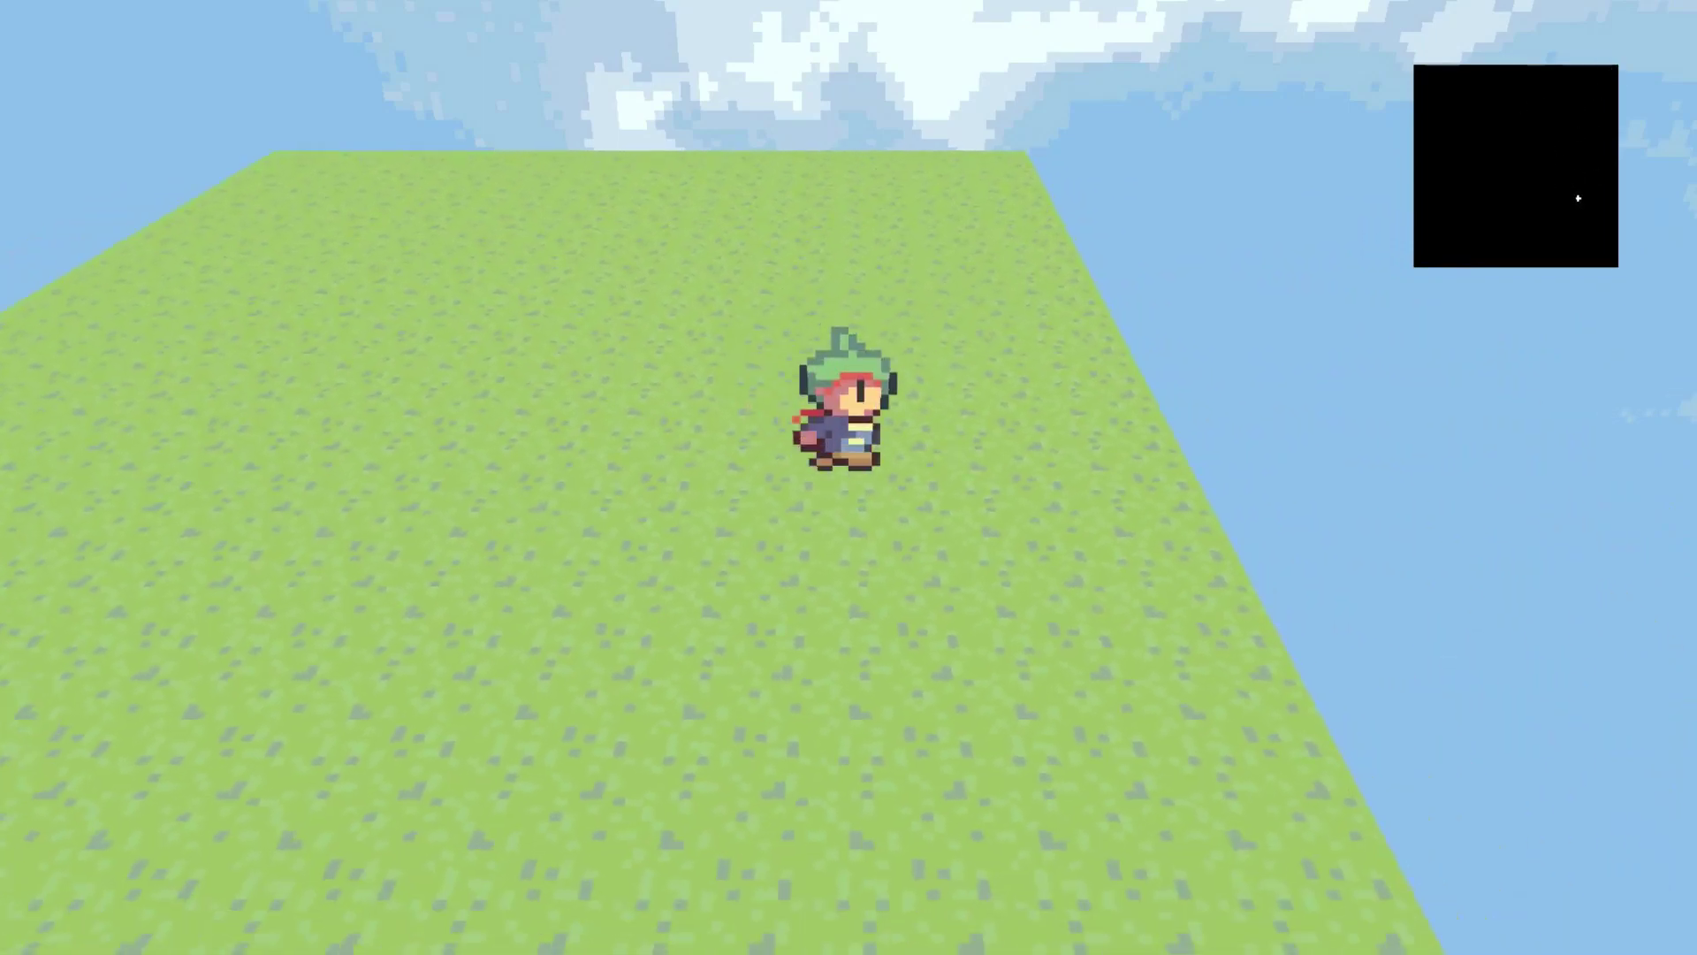
{"action": "key", "text": "Right"}
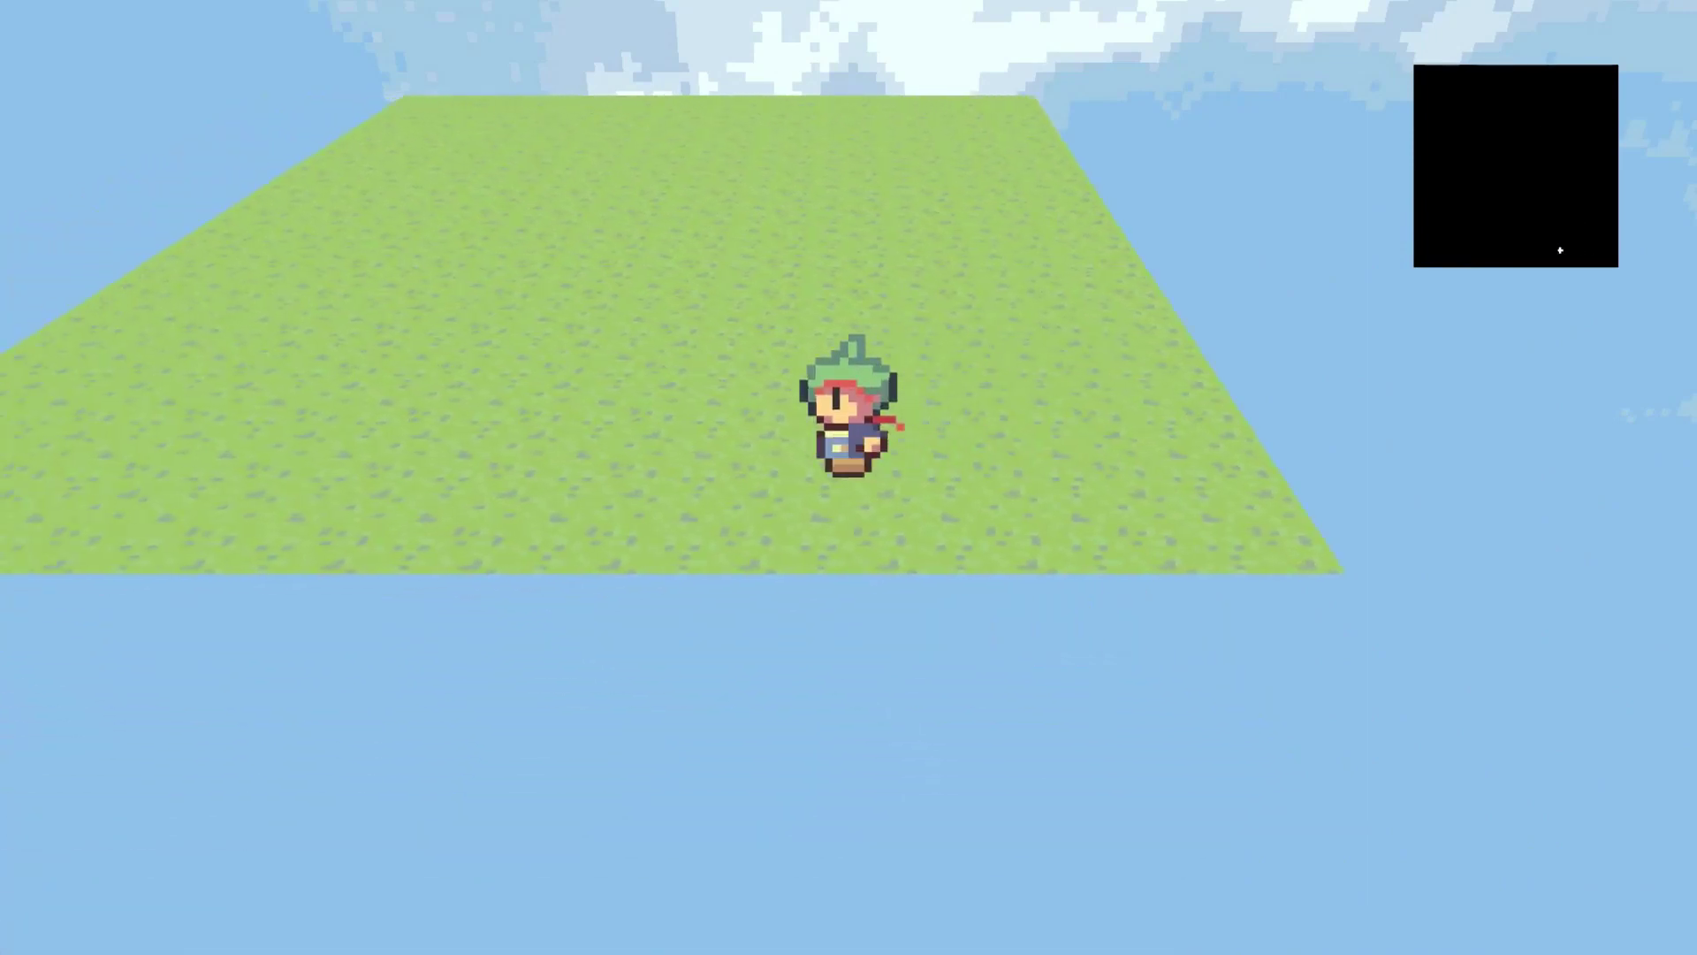
- Walk the hero to the map's left edge, around the interior, and up to the far edge while watching the minimap
{"action": "key", "text": "Left"}
{"action": "key", "text": "Up"}
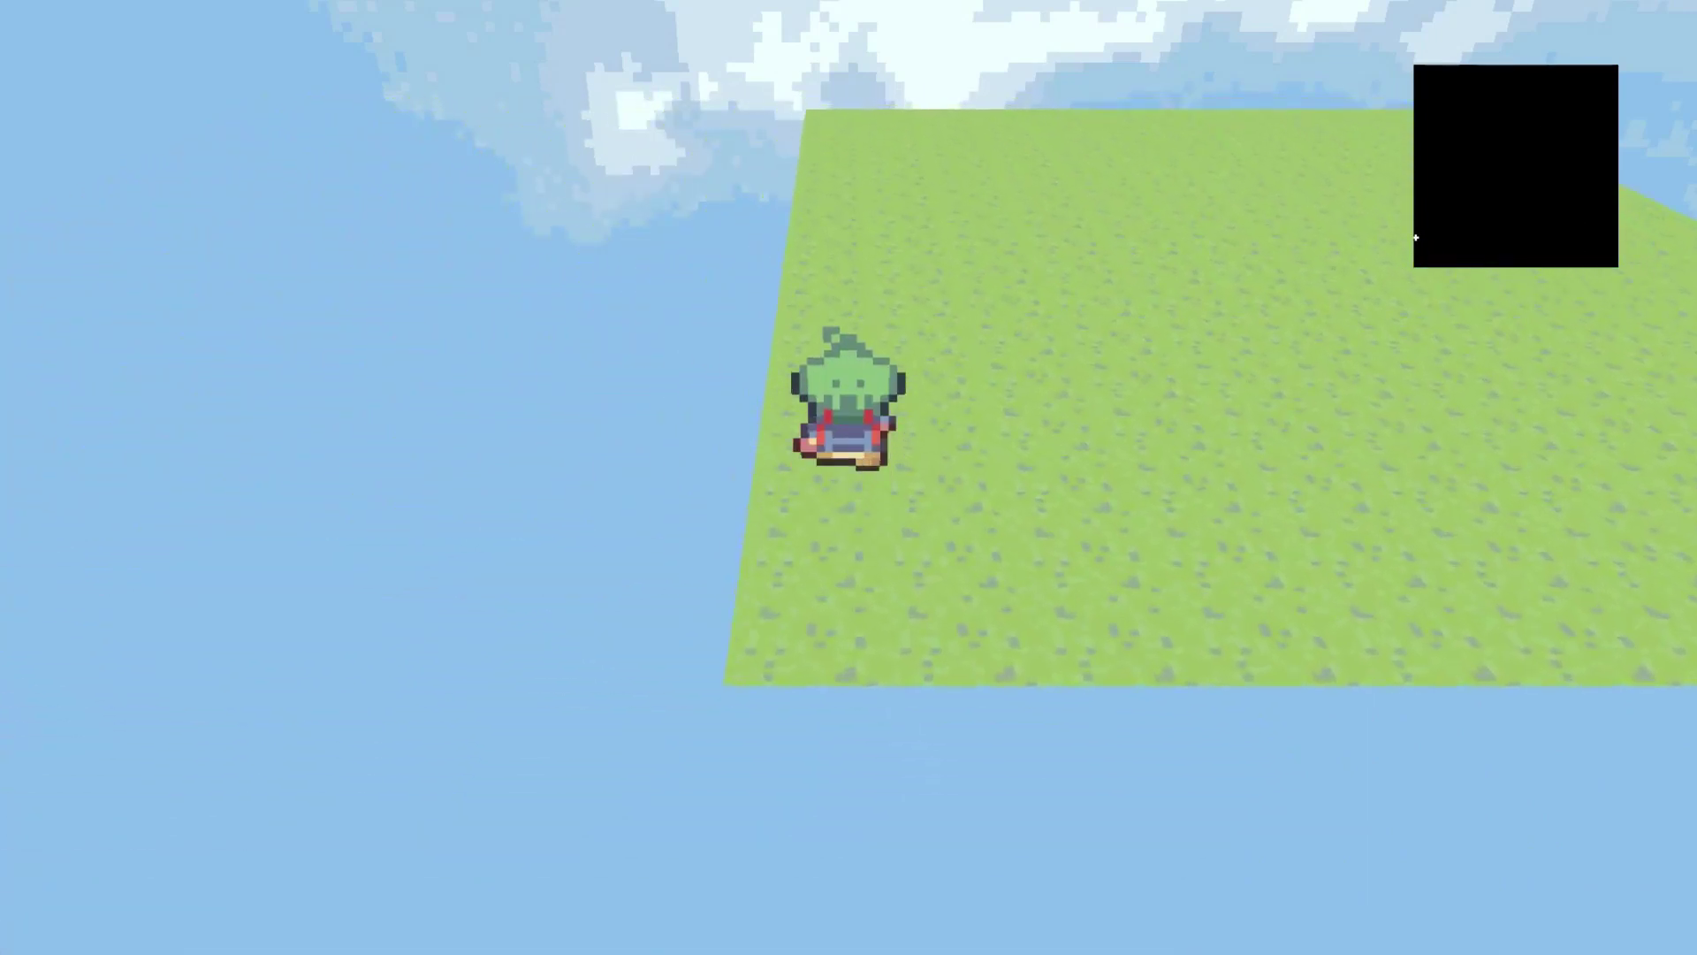
{"action": "key", "text": "Right"}
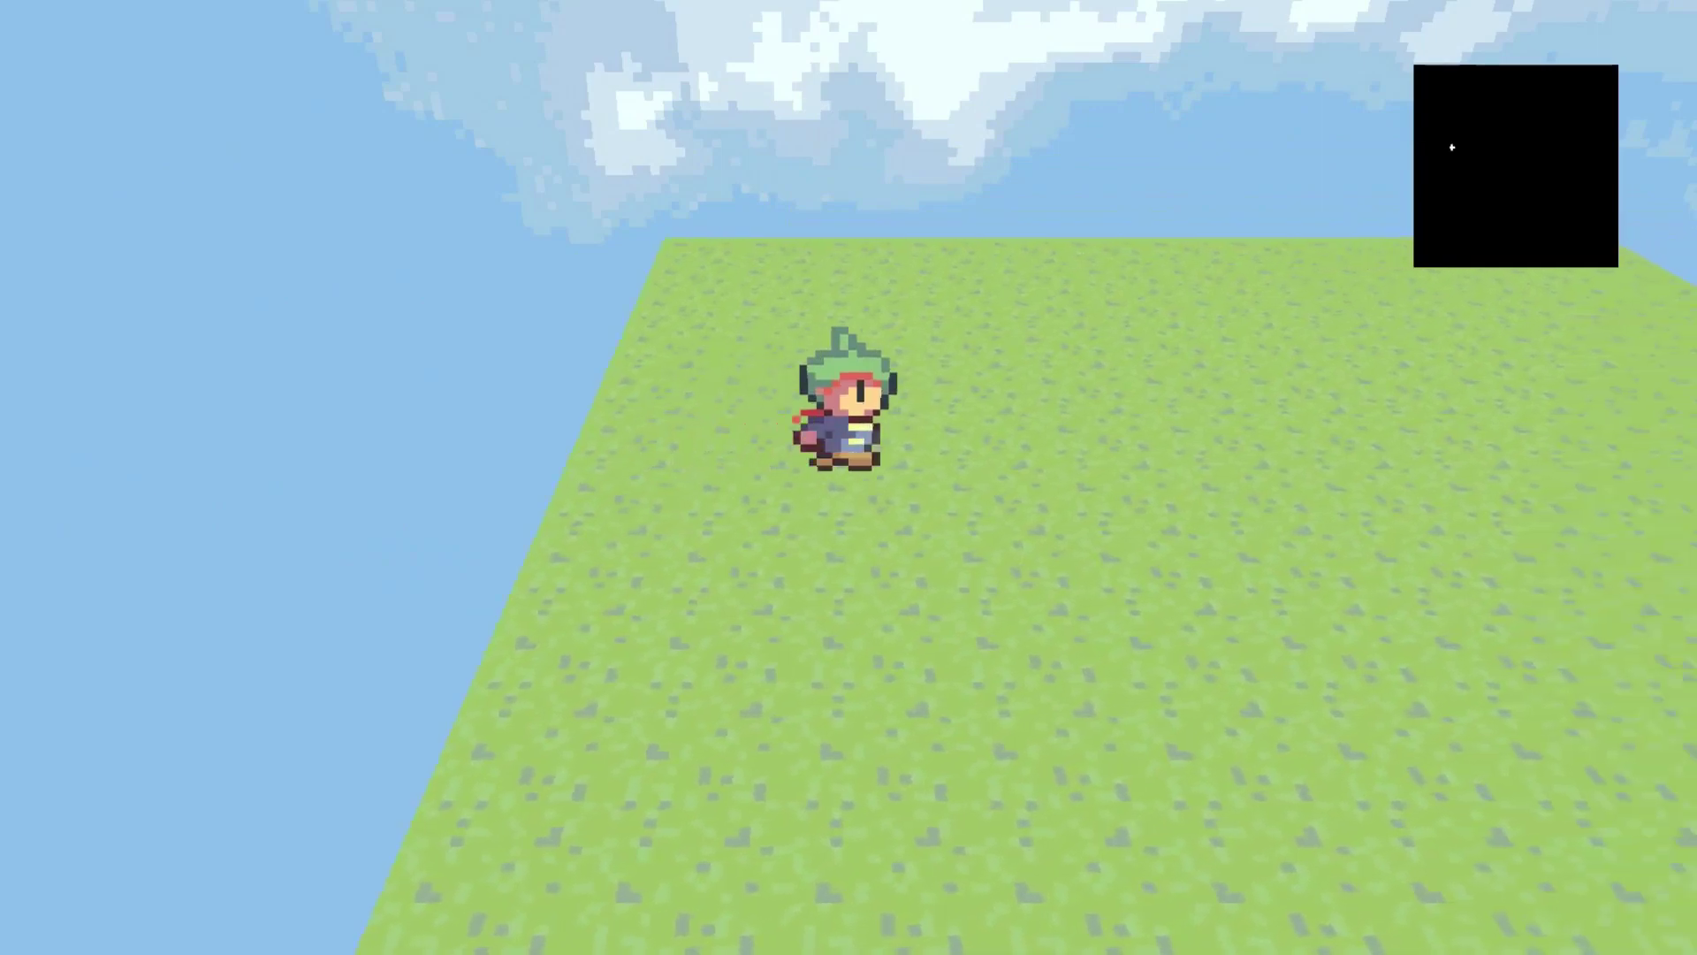
{"action": "key", "text": "Down"}
{"action": "key", "text": "Right"}
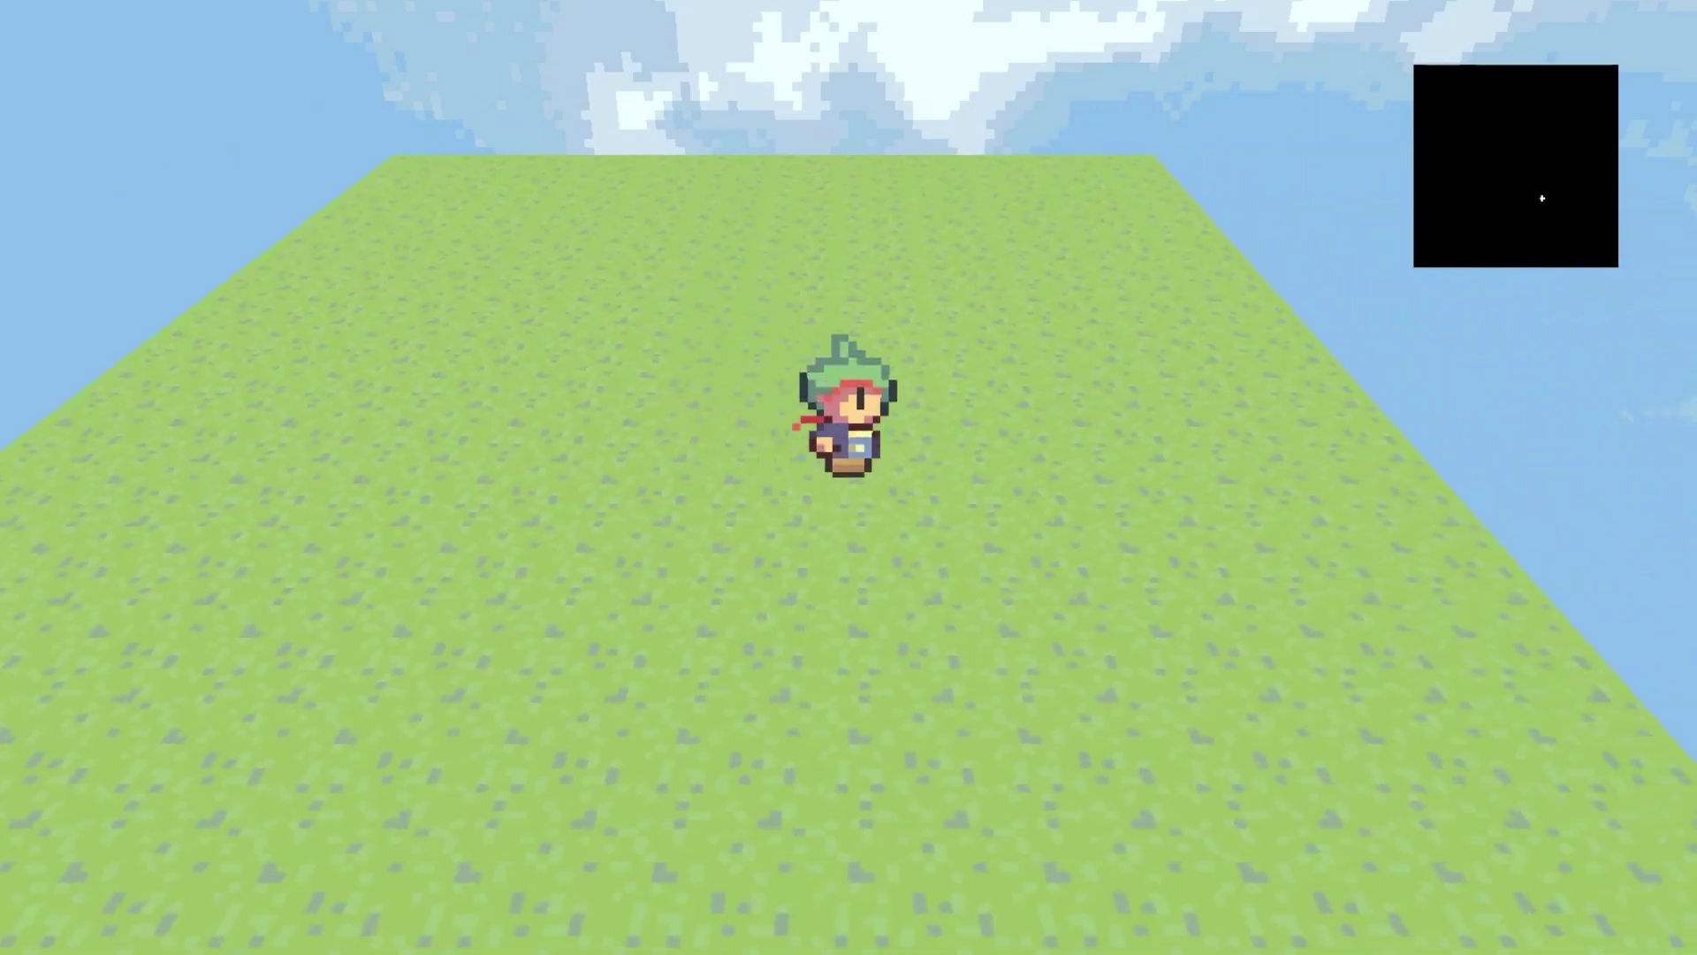
{"action": "key", "text": "Up"}
{"action": "key", "text": "Left"}
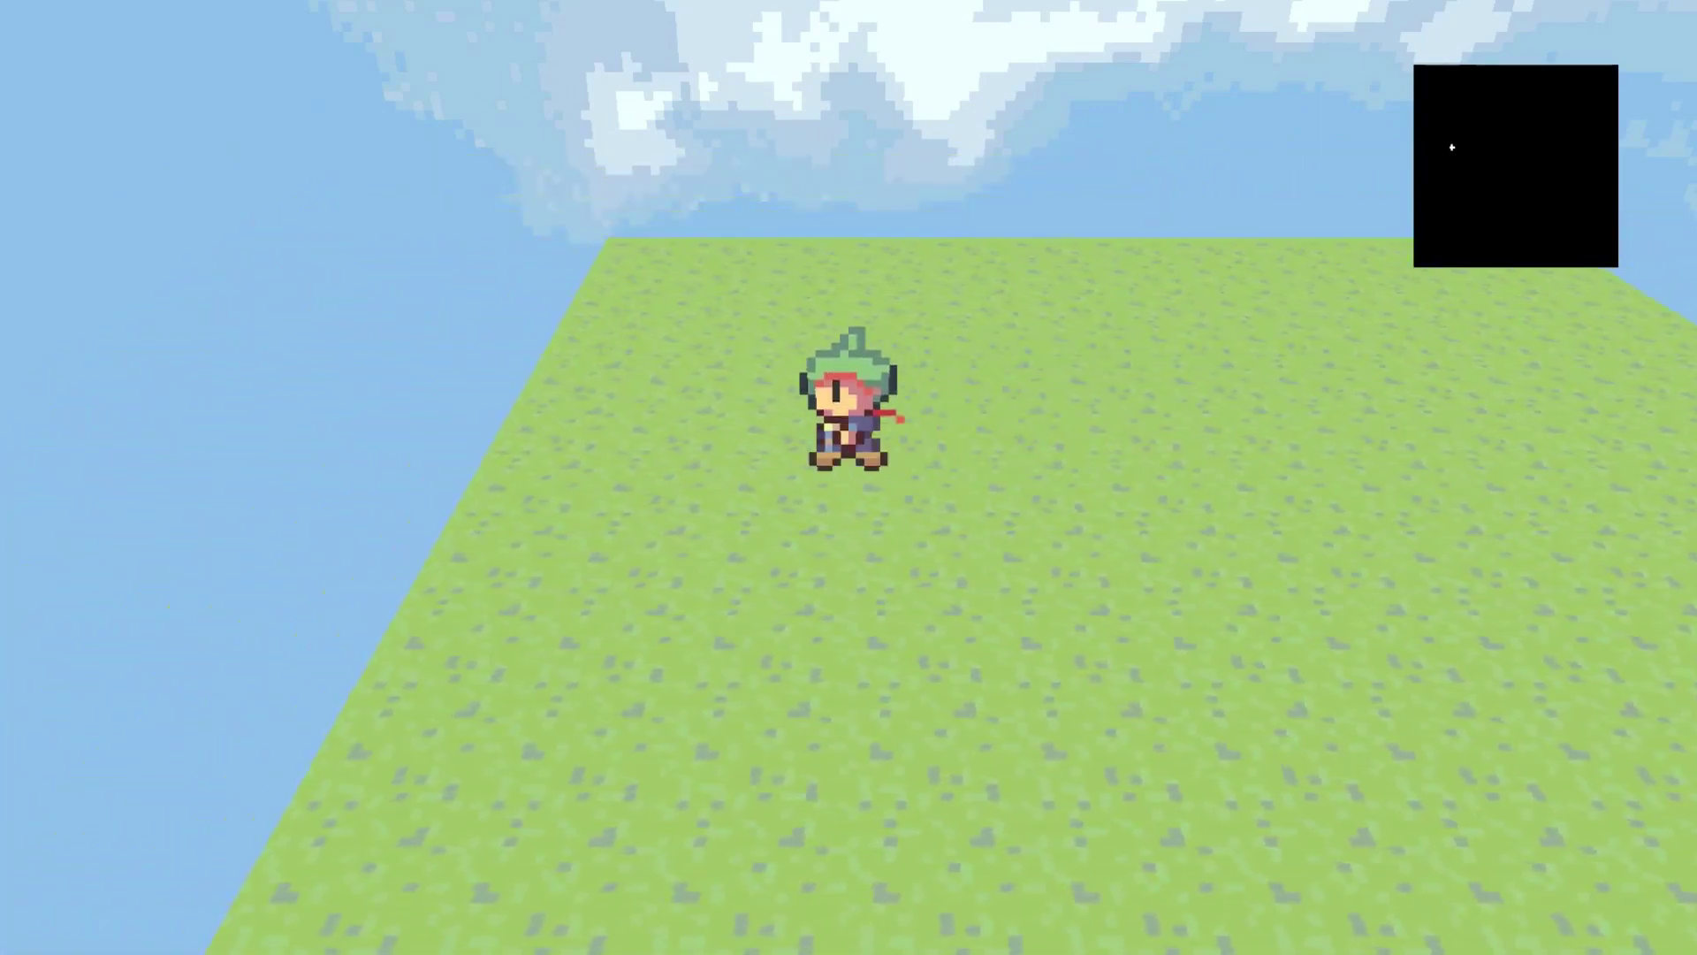
{"action": "key", "text": "Up"}
{"action": "key", "text": "Right"}
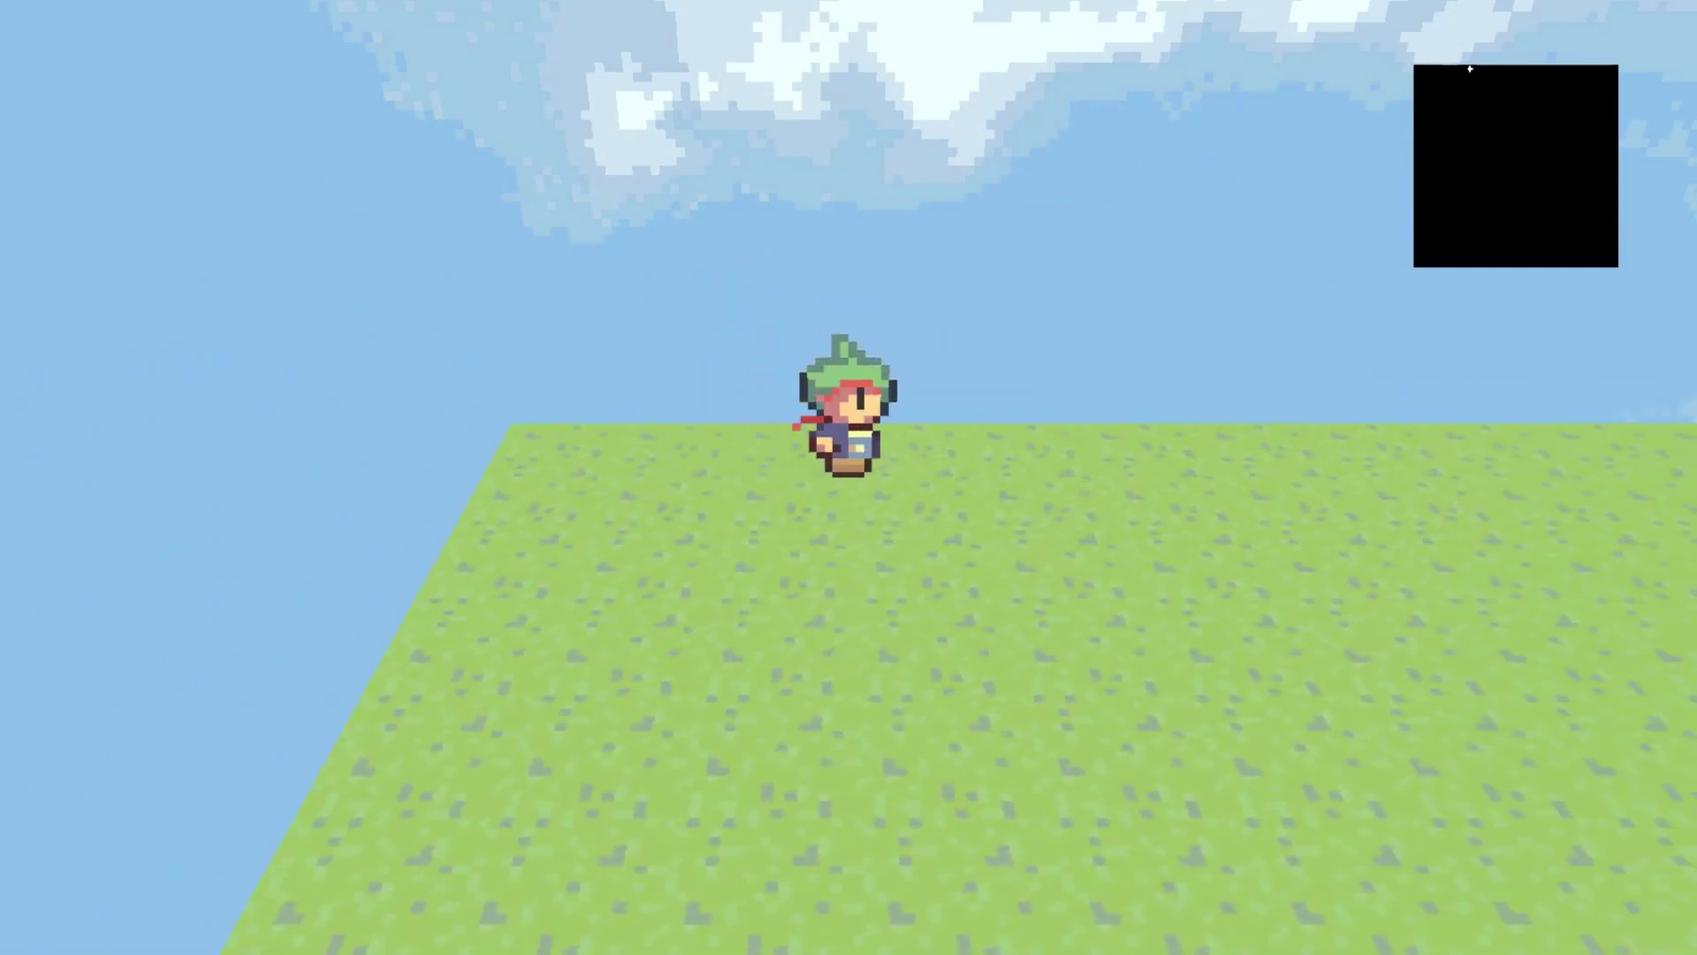
- Walk the hero from the far right corner area back to the centre of the map to finish checking the marker
{"action": "key", "text": "Down"}
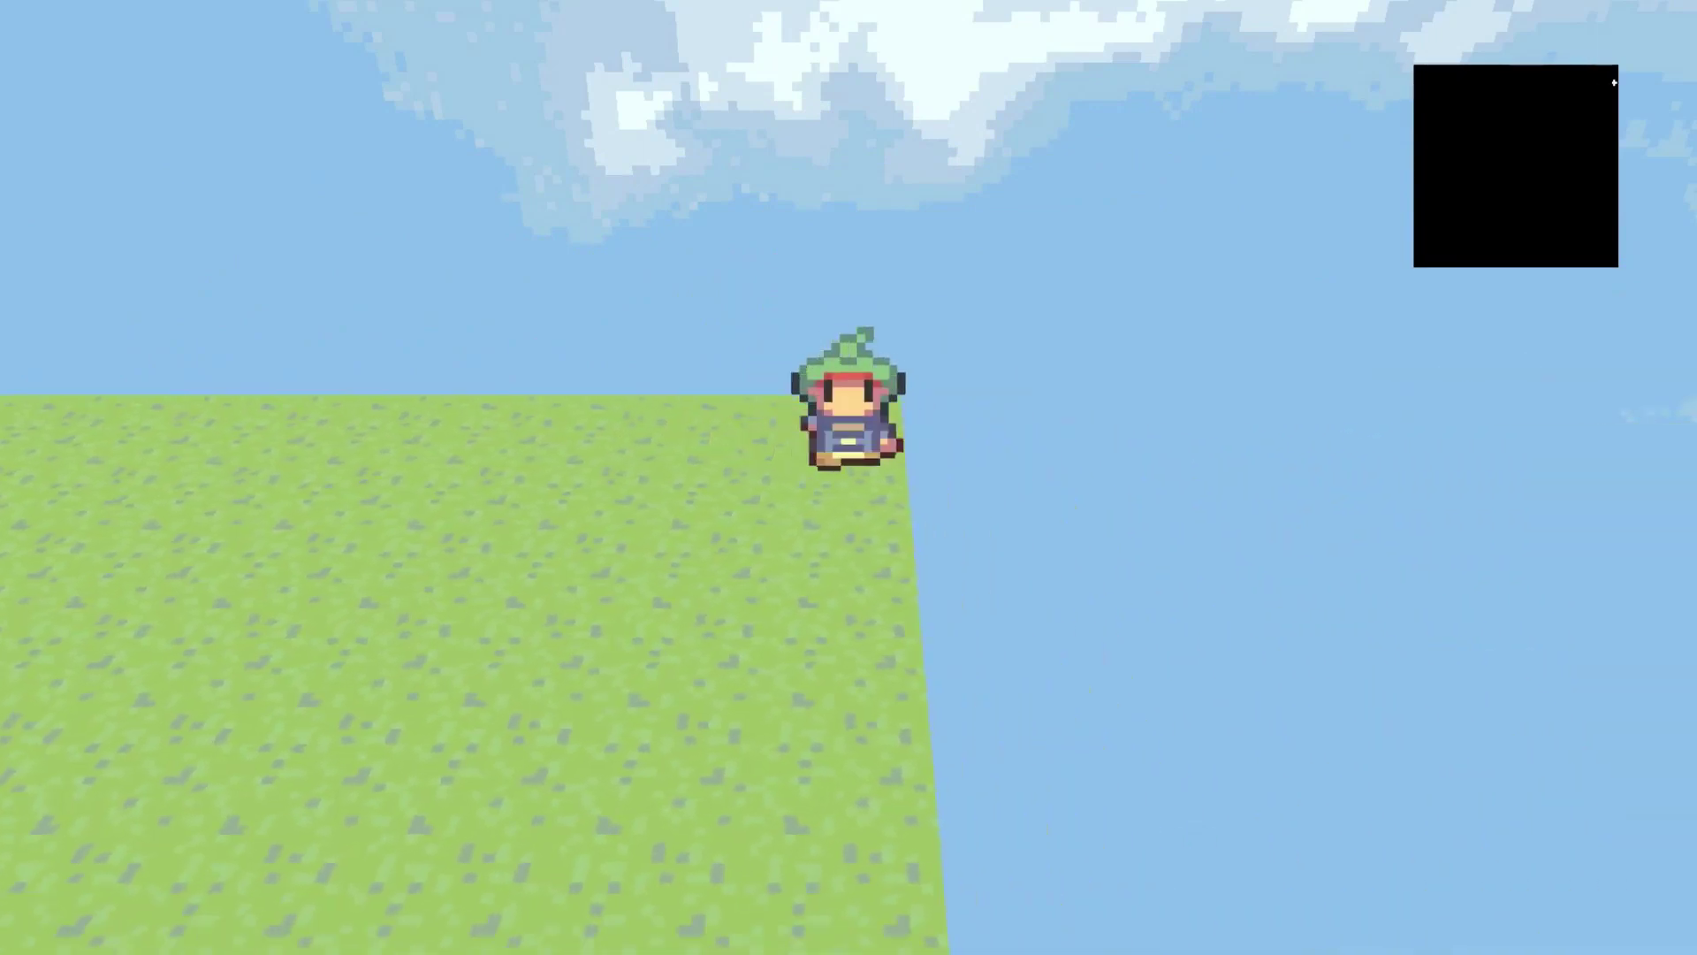
{"action": "key", "text": "Left"}
{"action": "key", "text": "Left"}
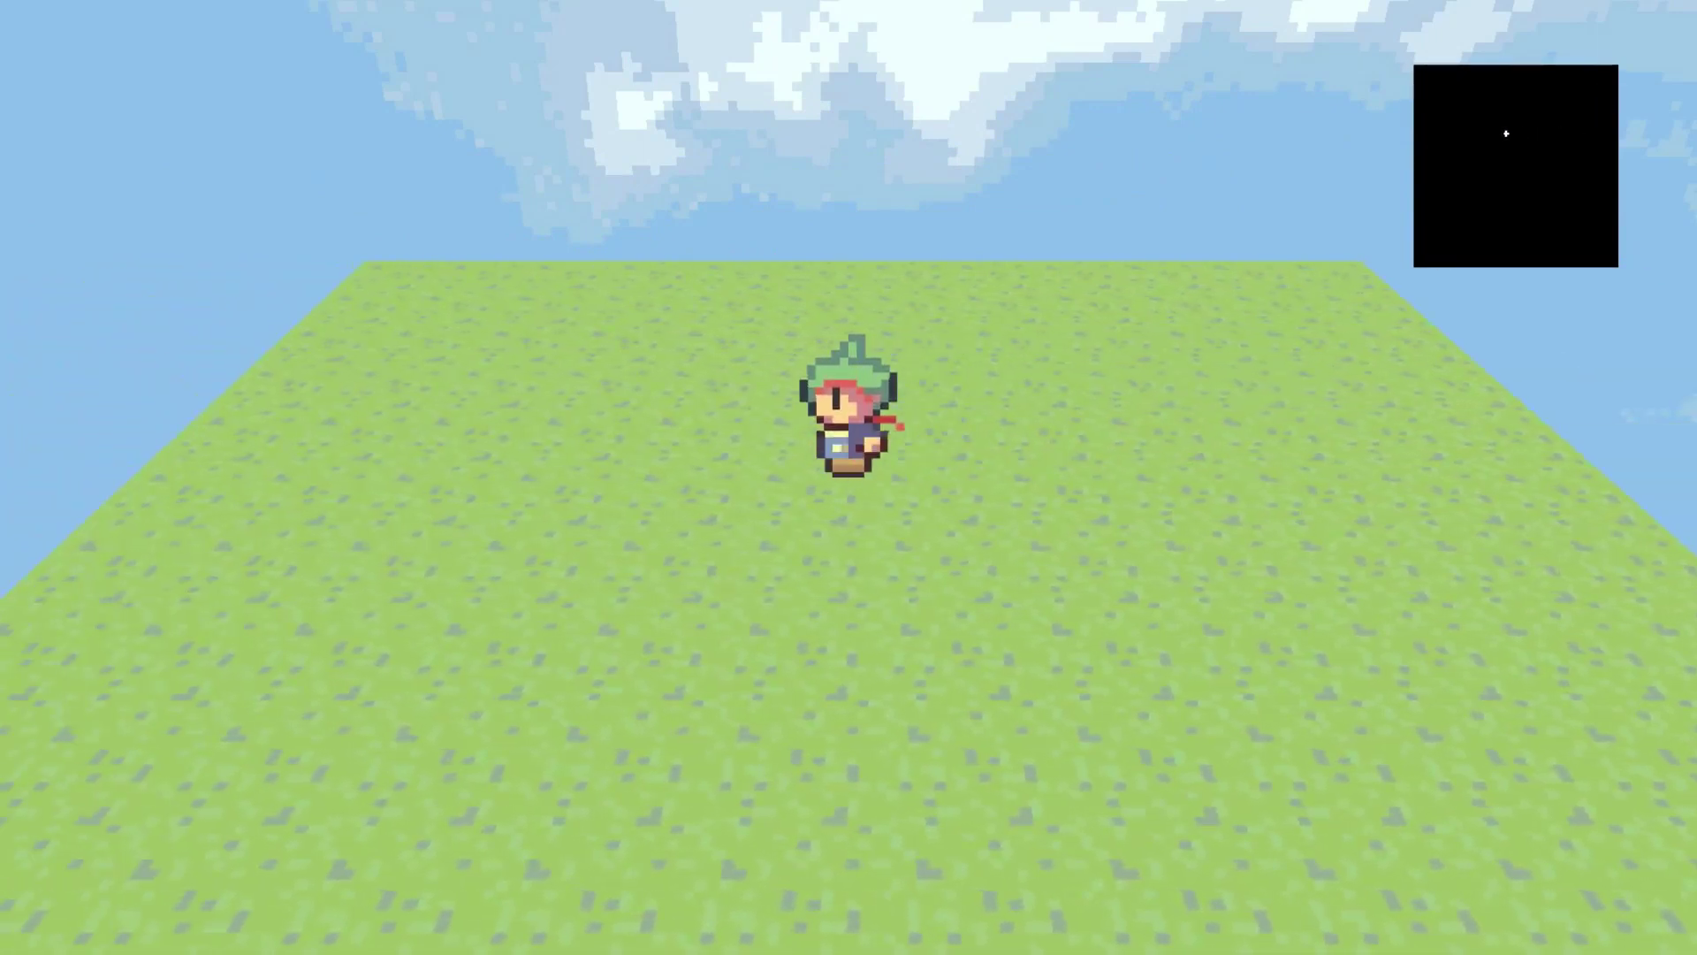
{"action": "key", "text": "Up"}
{"action": "key", "text": "Right"}
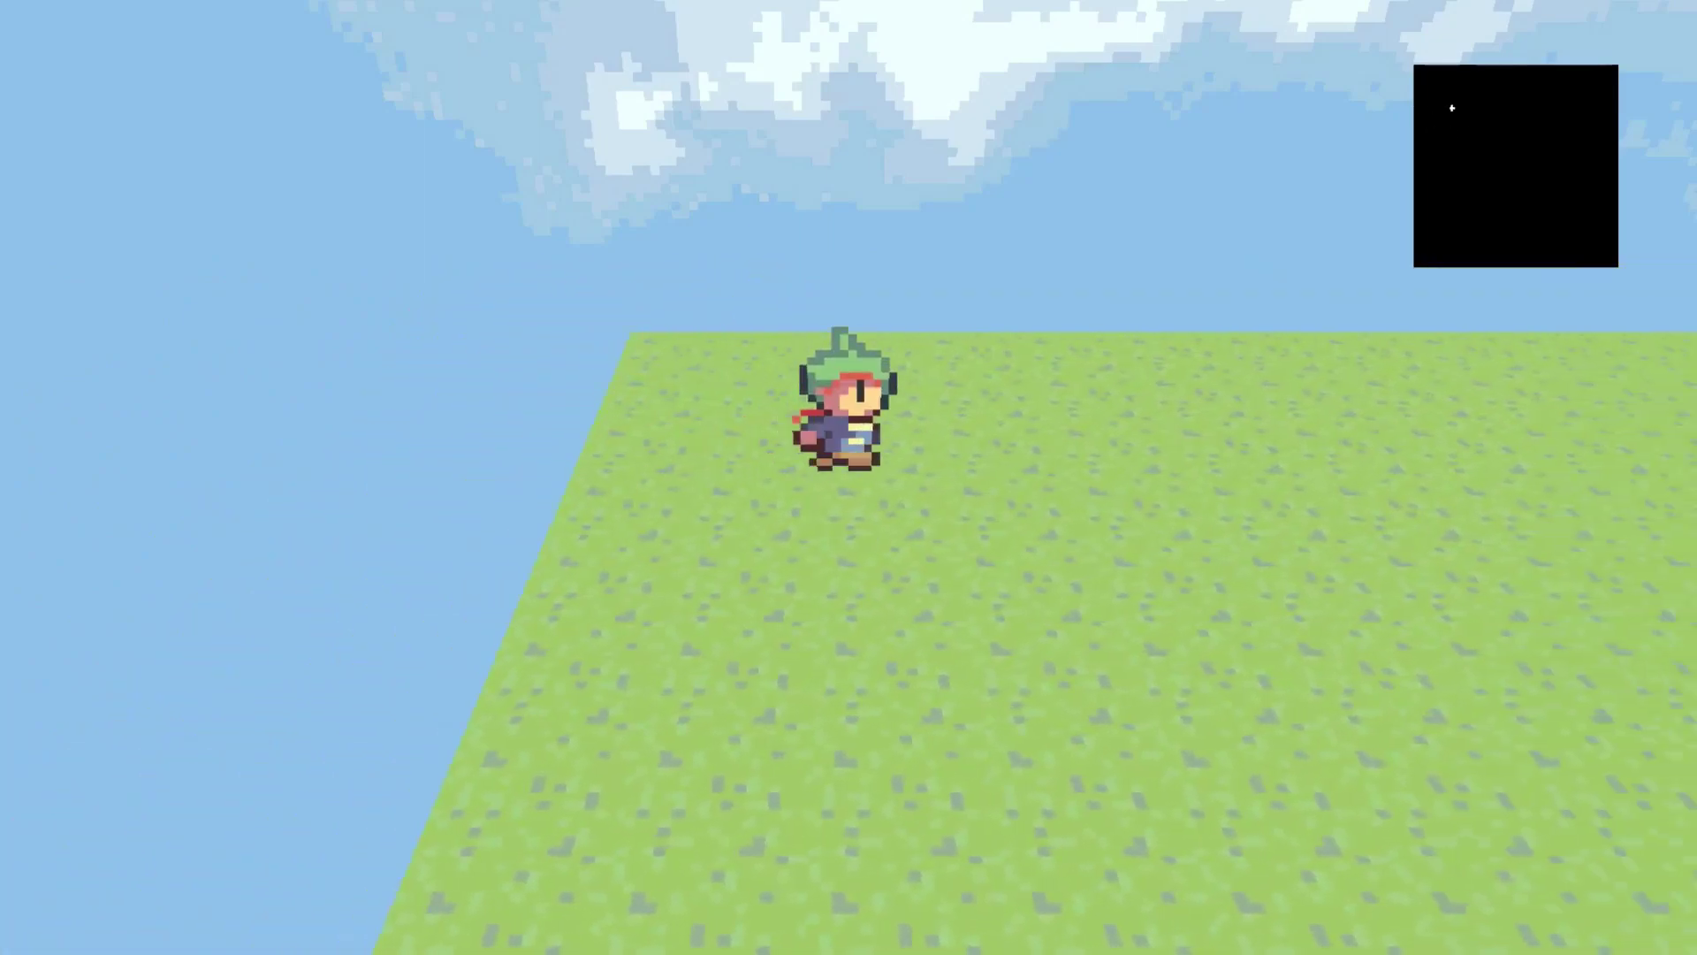
{"action": "key", "text": "Down"}
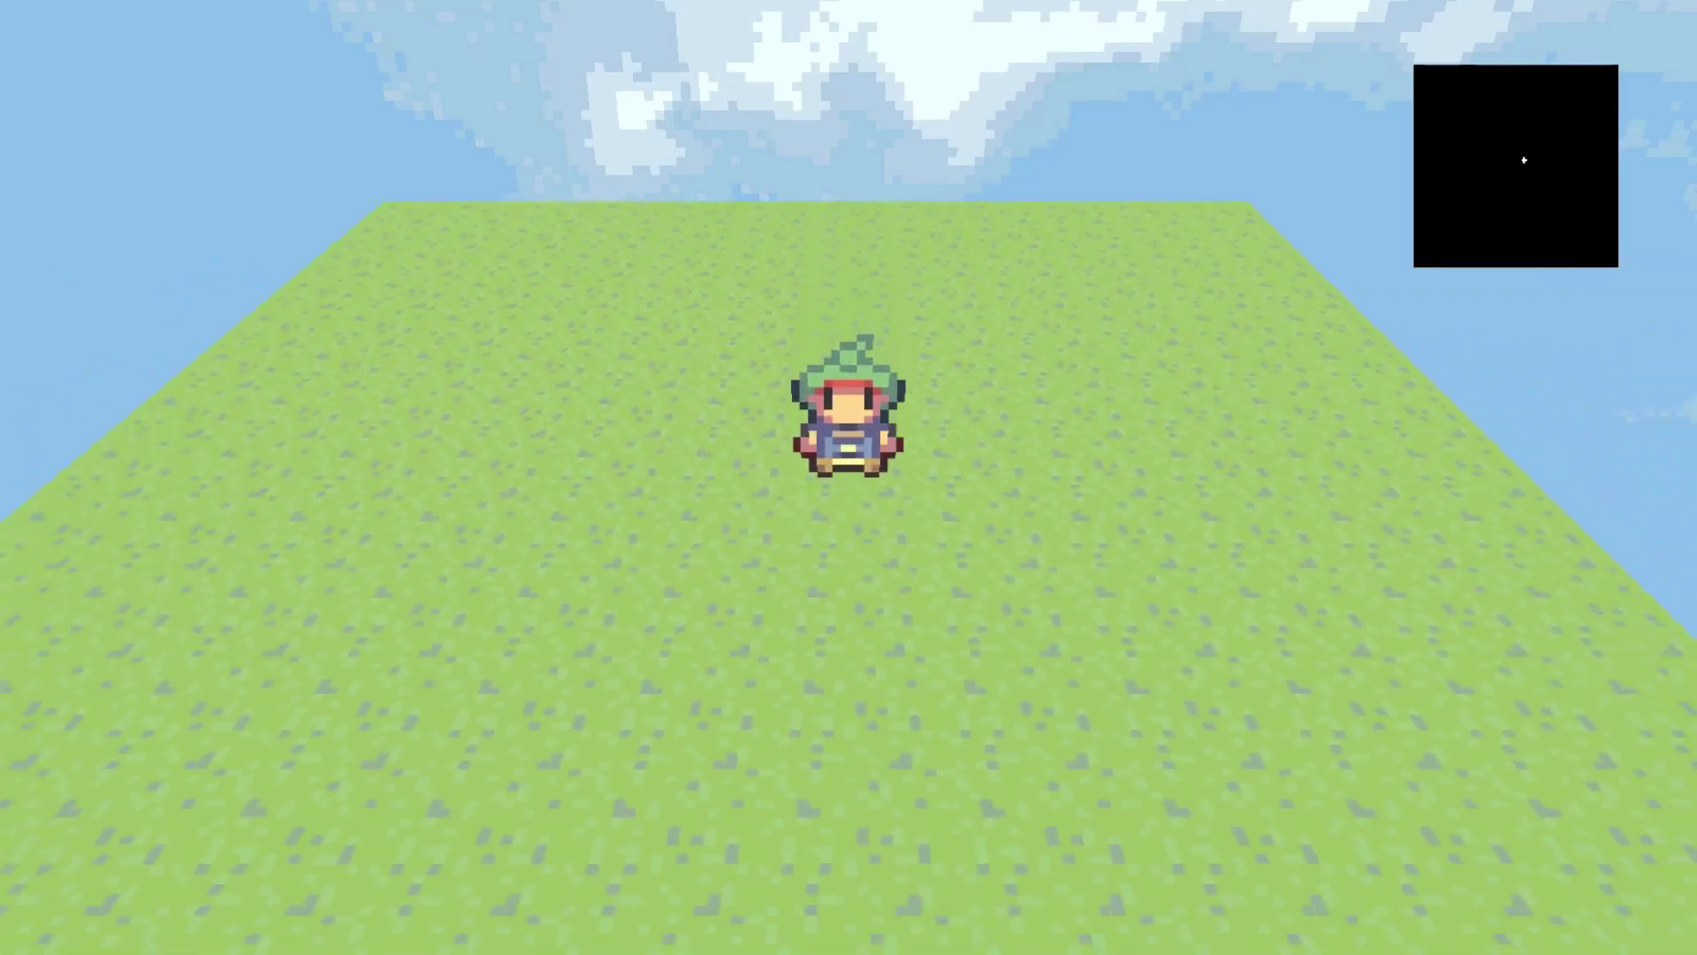
{"action": "key", "text": "Up"}
{"action": "key", "text": "Right"}
{"action": "key", "text": "Down"}
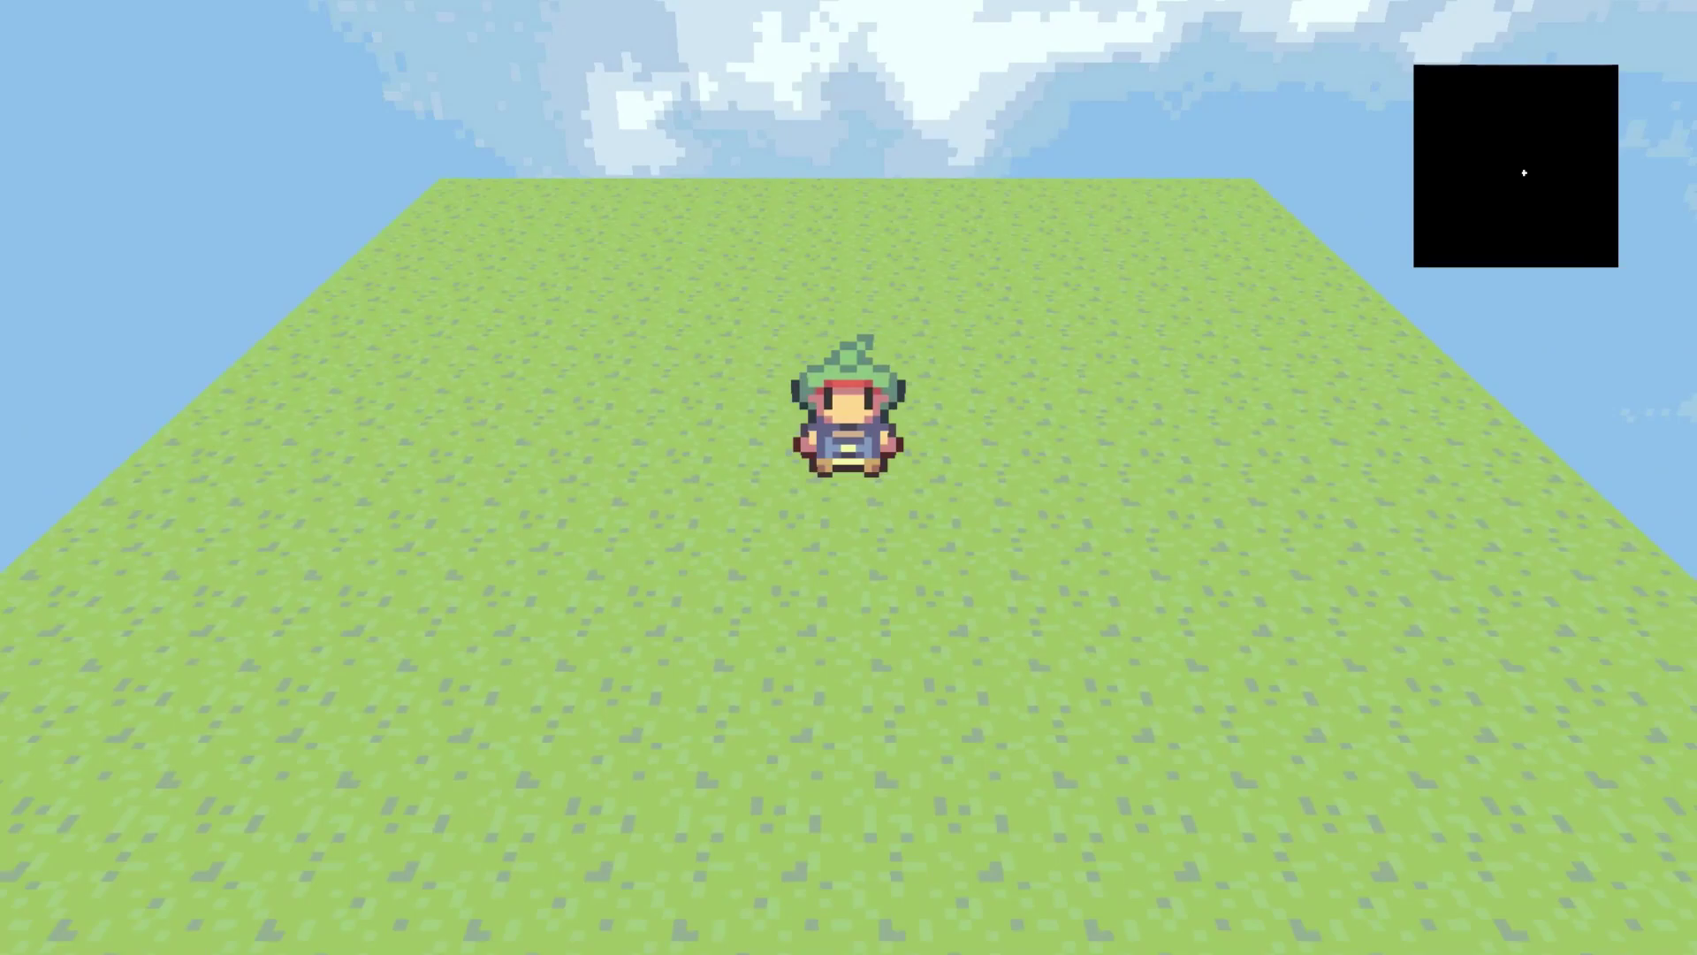